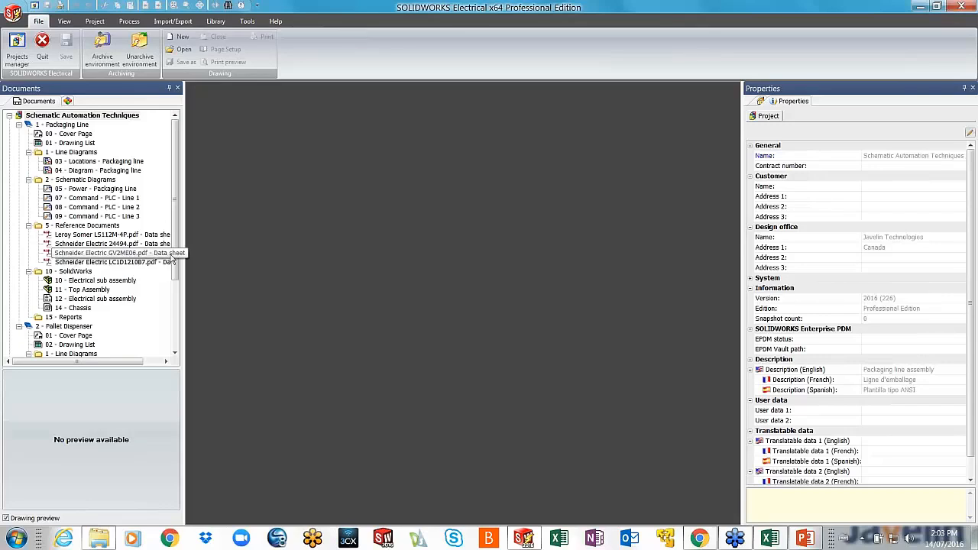
Open the 03 - Locations - Packaging line drawing from the Packaging Line book's line diagrams.
left_click_drag(175, 260, 174, 279)
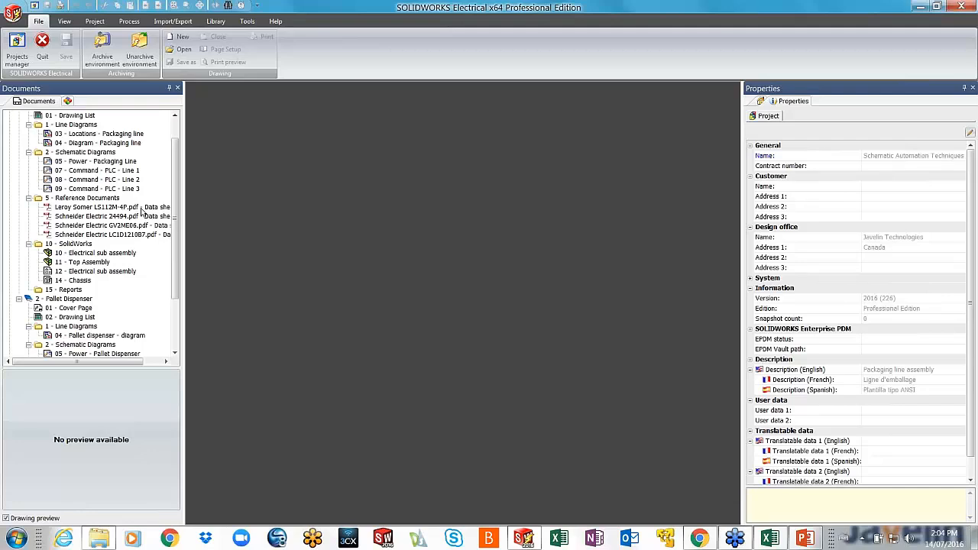
scroll(178, 199, "up", 1)
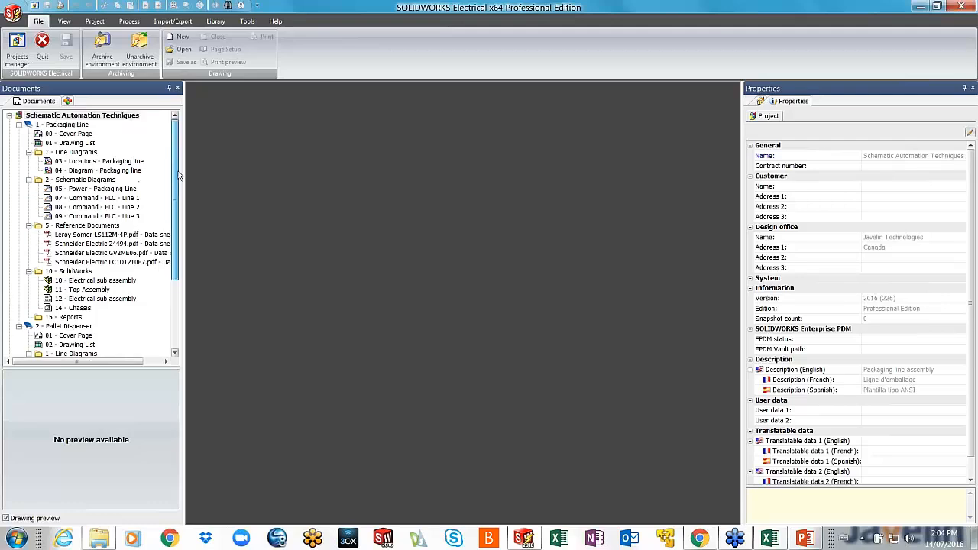
double_click(82, 163)
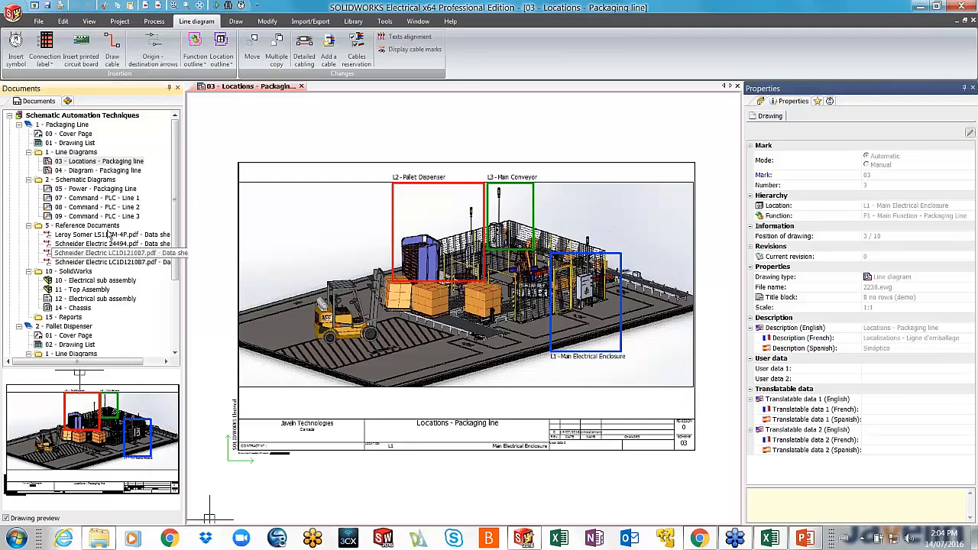
Open the 04 - Diagram - Packaging line drawing so the whole line diagram can be viewed.
double_click(104, 171)
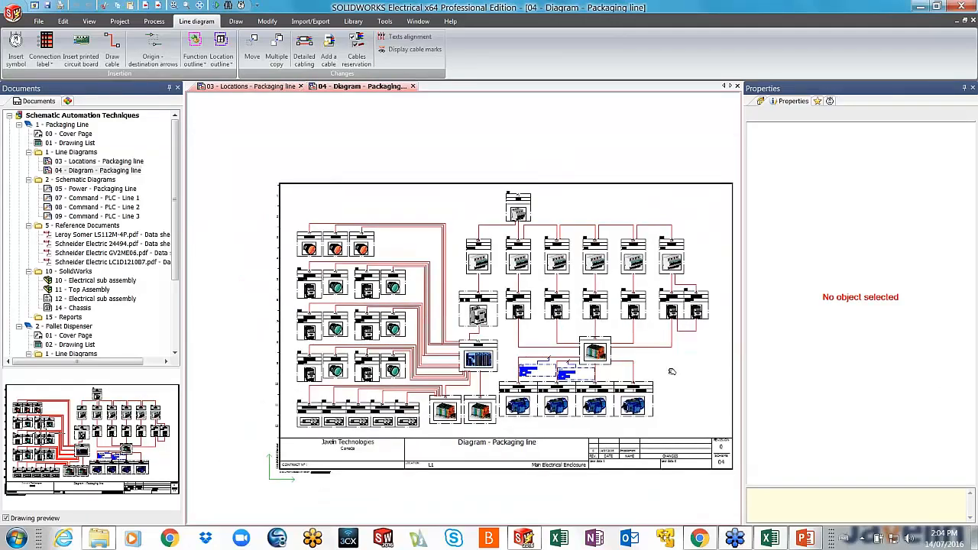
middle_click_drag(669, 374, 626, 335)
scroll(626, 336, "up", 1)
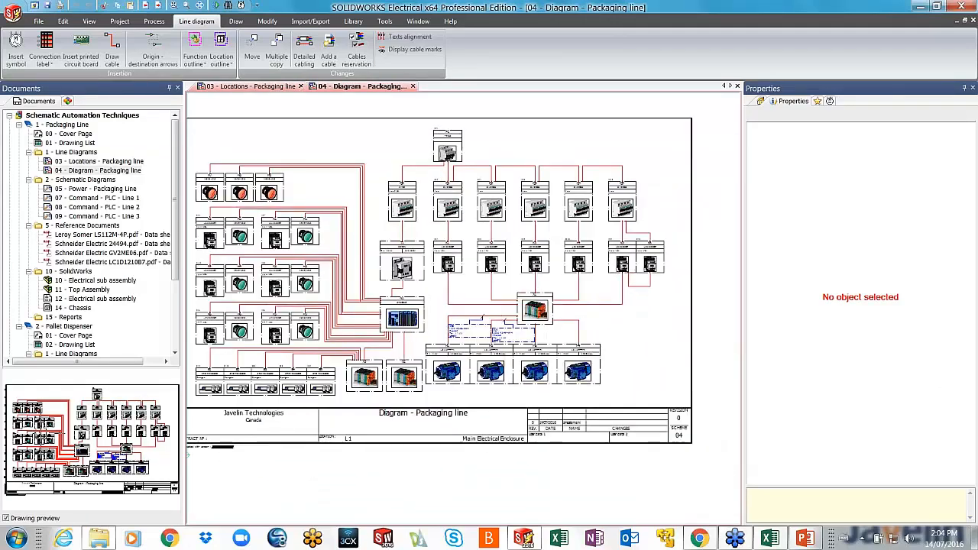
middle_click_drag(637, 330, 648, 332)
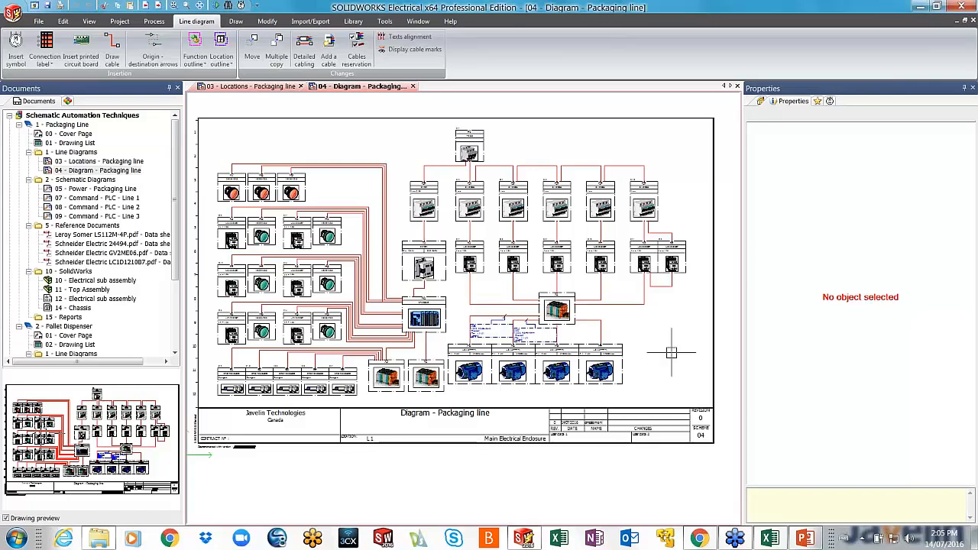
Insert another motor symbol from the Motors class directly beside motor M4, accepting its default symbol properties.
scroll(669, 359, "up", 4)
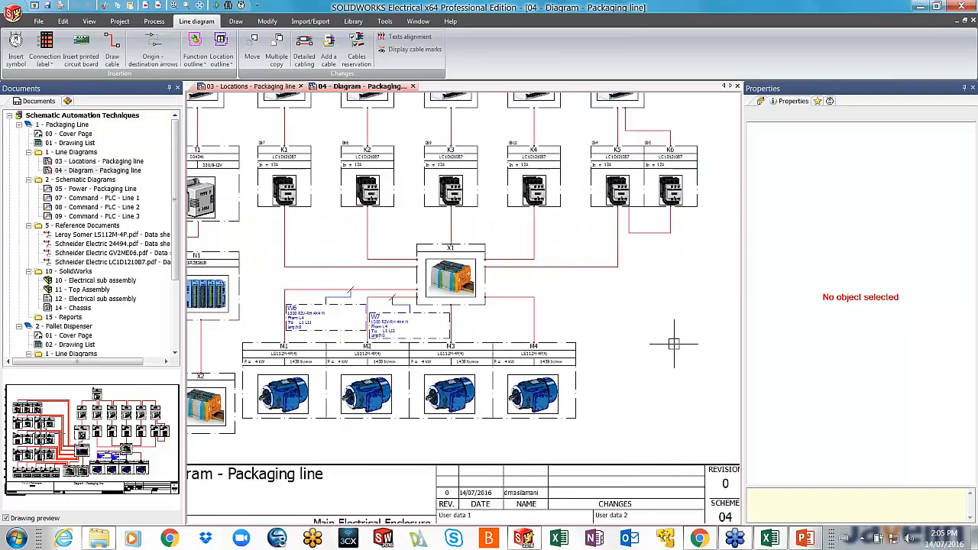
left_click(119, 21)
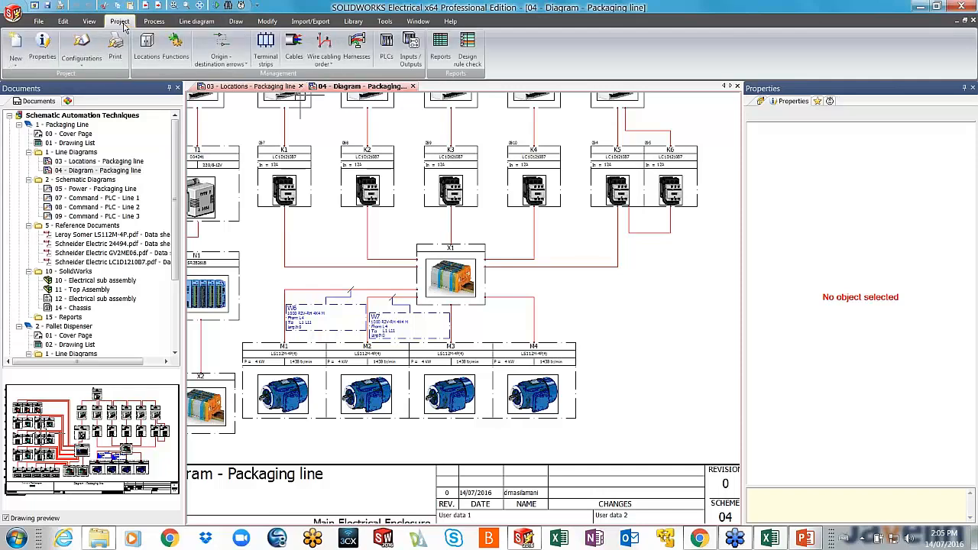
left_click(196, 22)
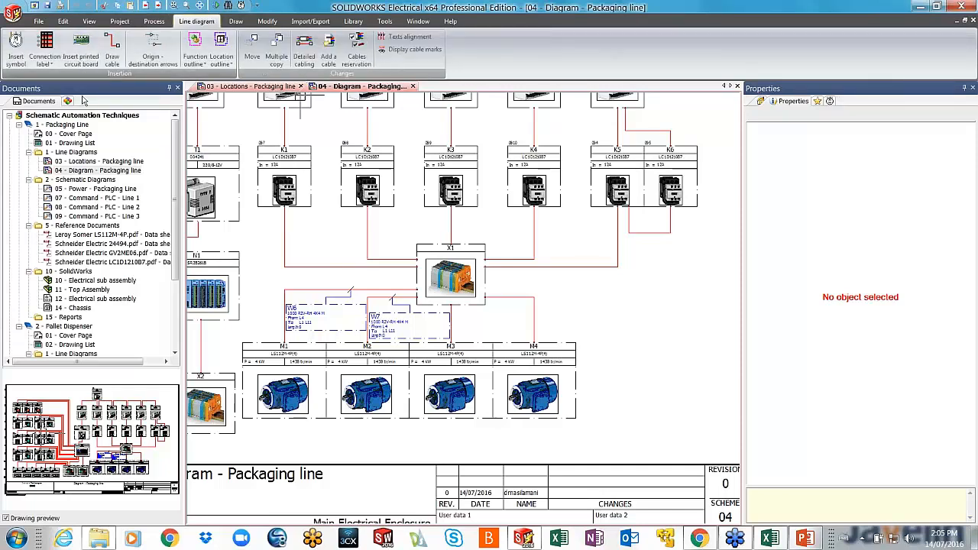
left_click(14, 55)
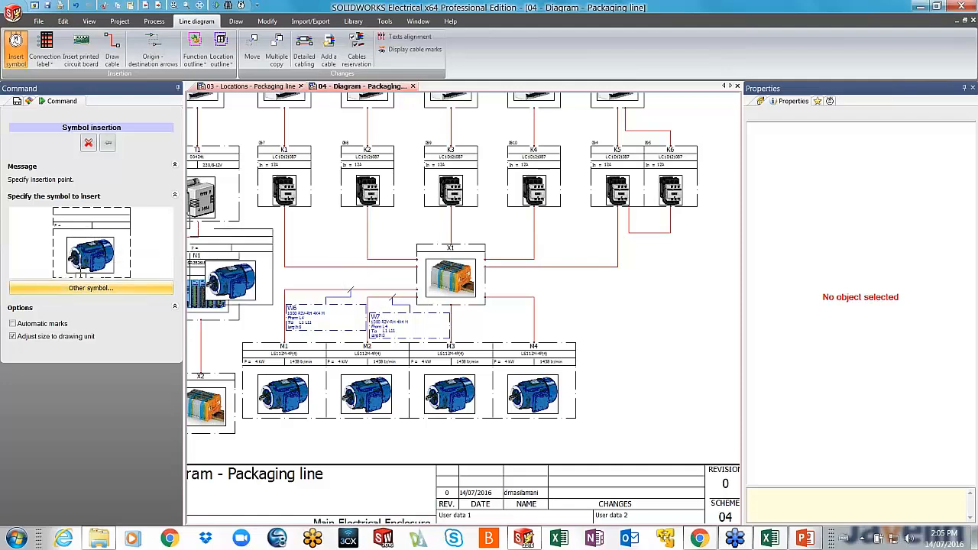
left_click(91, 287)
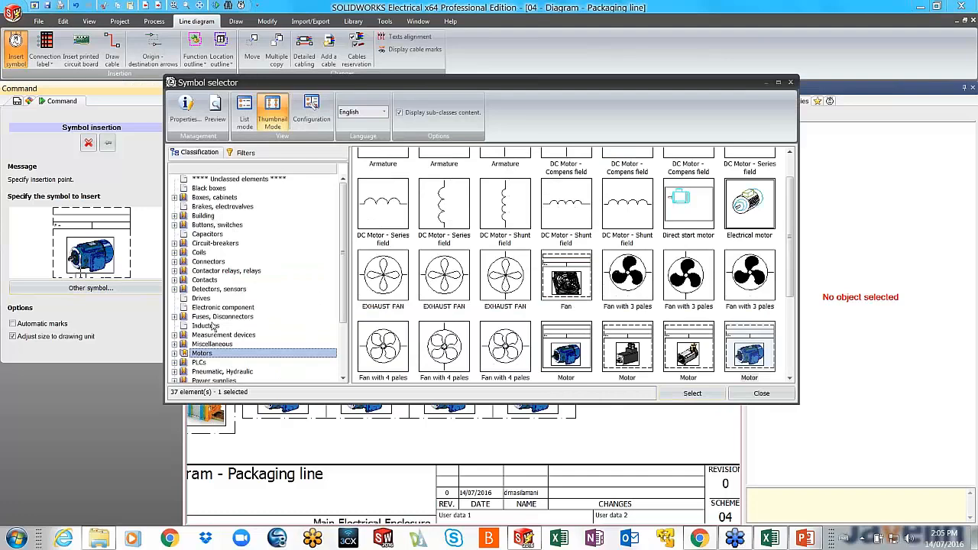
mouse_move(344, 275)
left_mouse_down()
mouse_move(347, 345)
mouse_move(347, 267)
left_mouse_up()
left_click(692, 393)
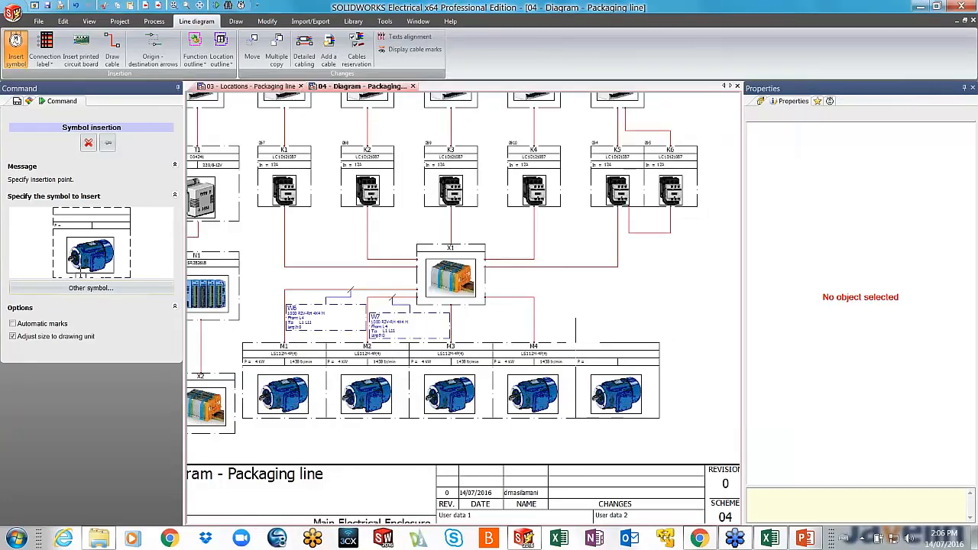
left_click(576, 343)
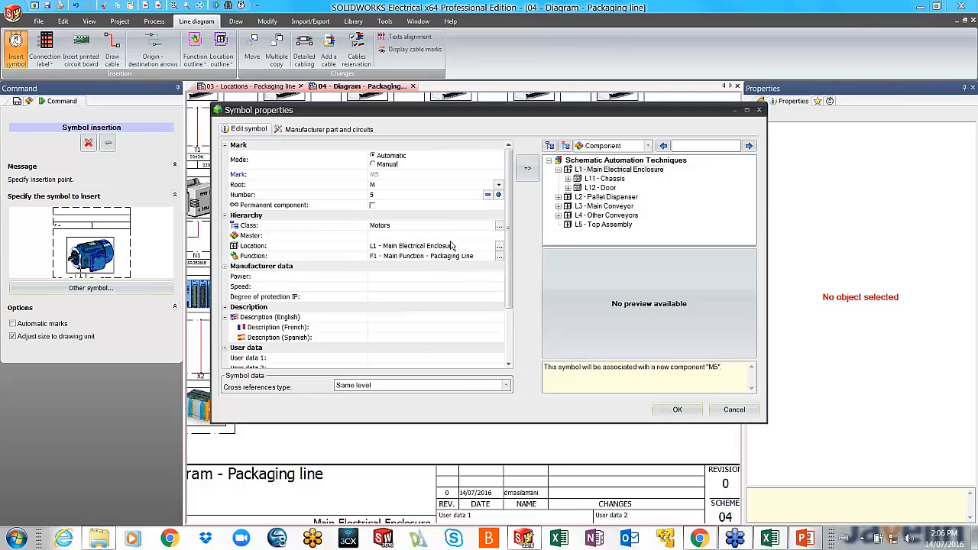
left_click(499, 256)
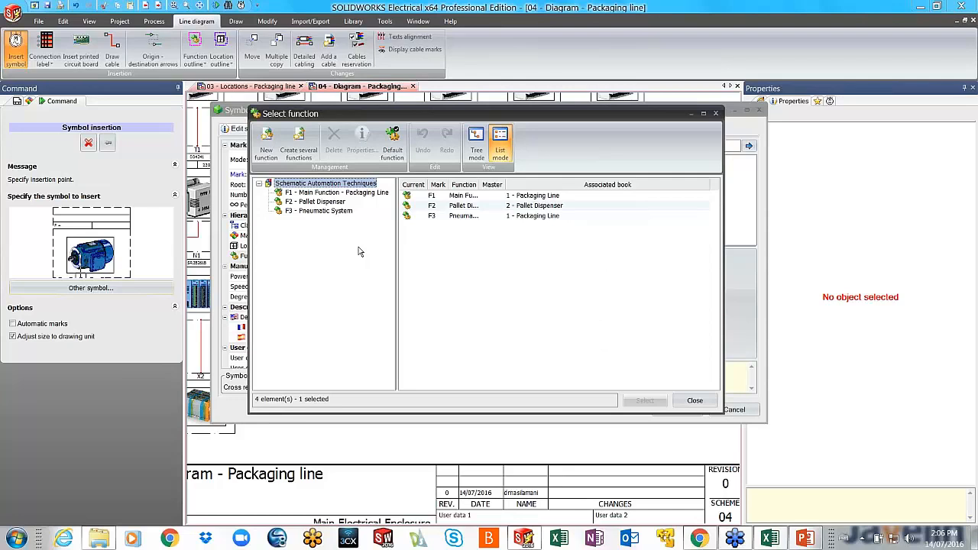
left_click(706, 398)
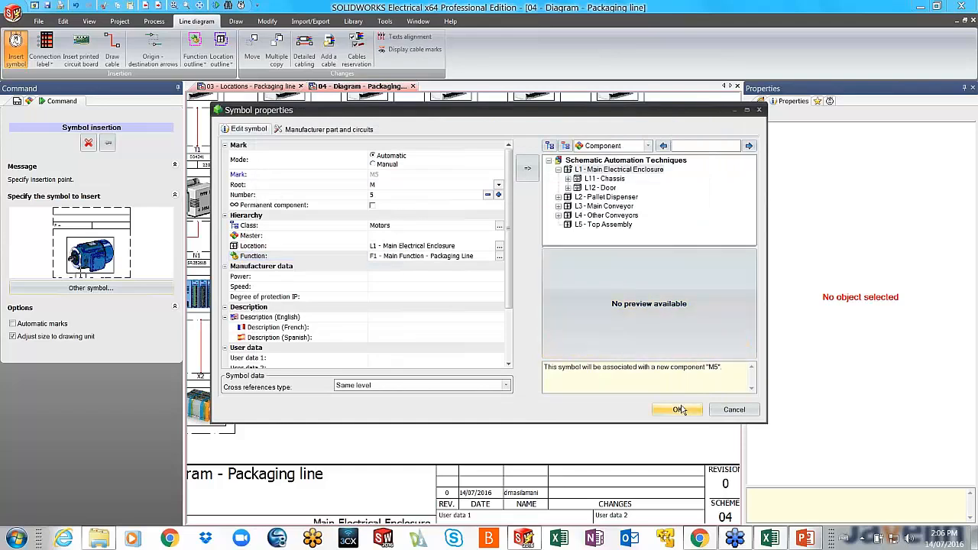
left_click(734, 410)
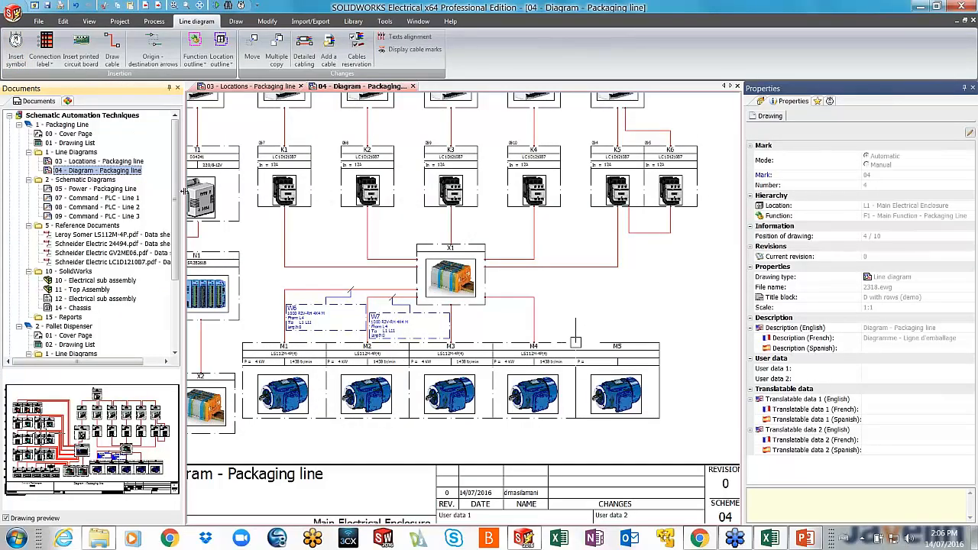
scroll(174, 195, "down", 4)
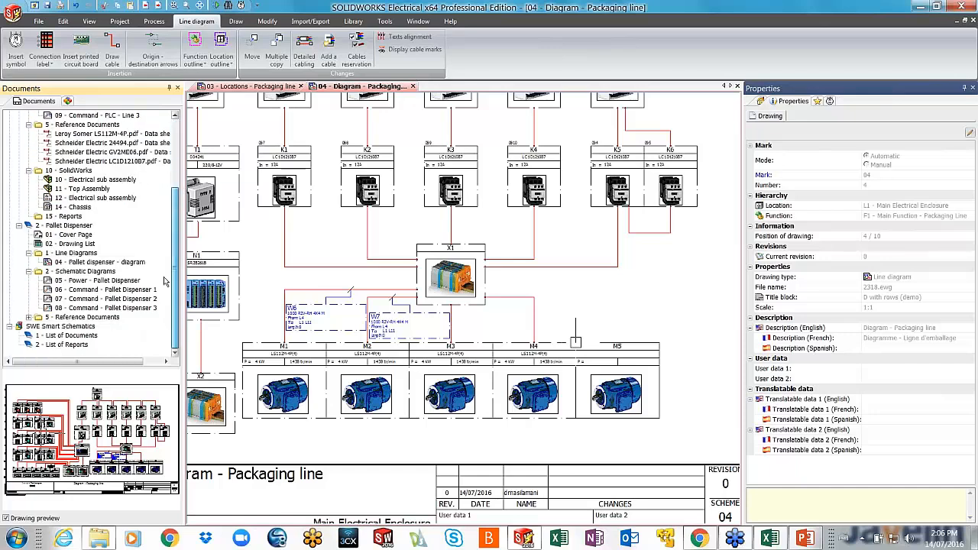
right_click(66, 326)
left_click(100, 318)
scroll(66, 130, "up", 2)
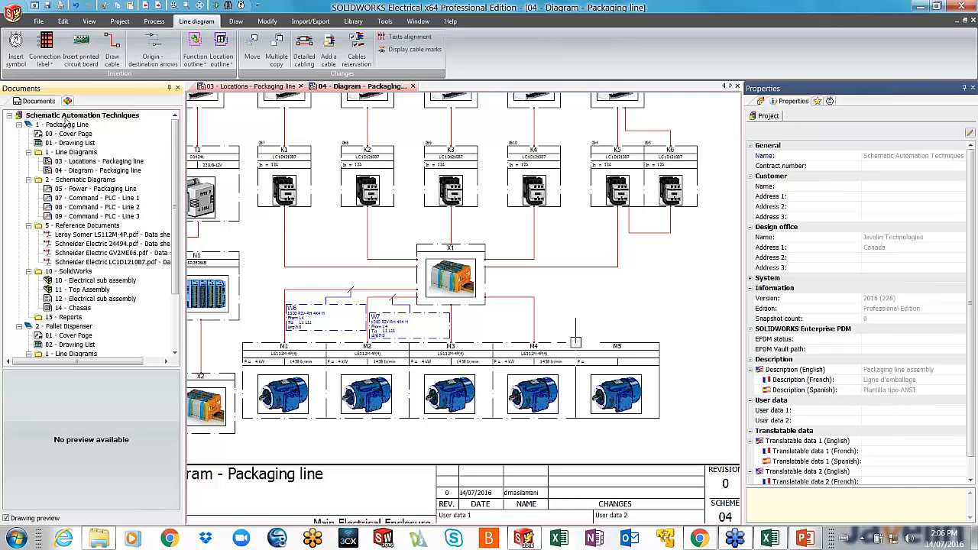
left_click(119, 22)
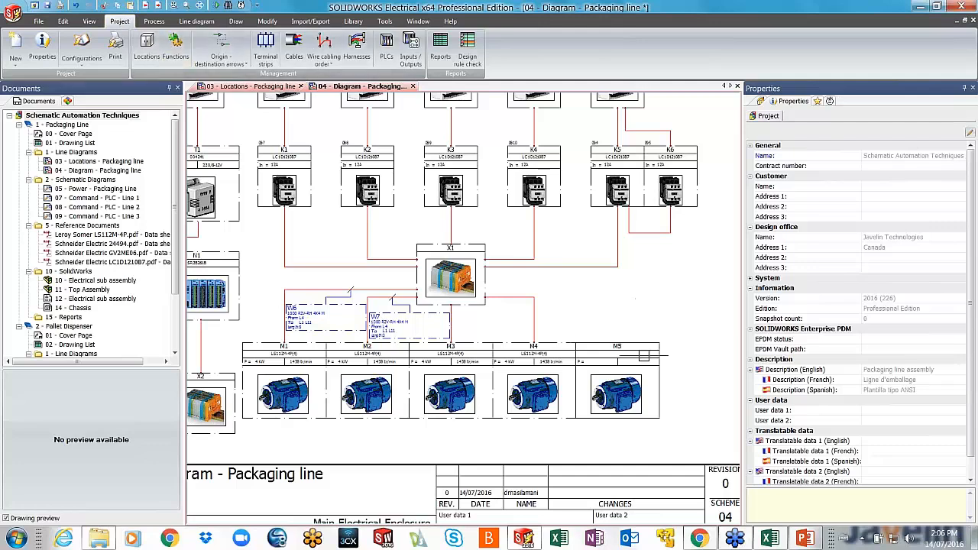
Assign motor M5 to function F1 - Main Function - Packaging Line and location L4 - Other Conveyors in its symbol properties.
left_click(618, 345)
right_click(618, 346)
left_click(658, 351)
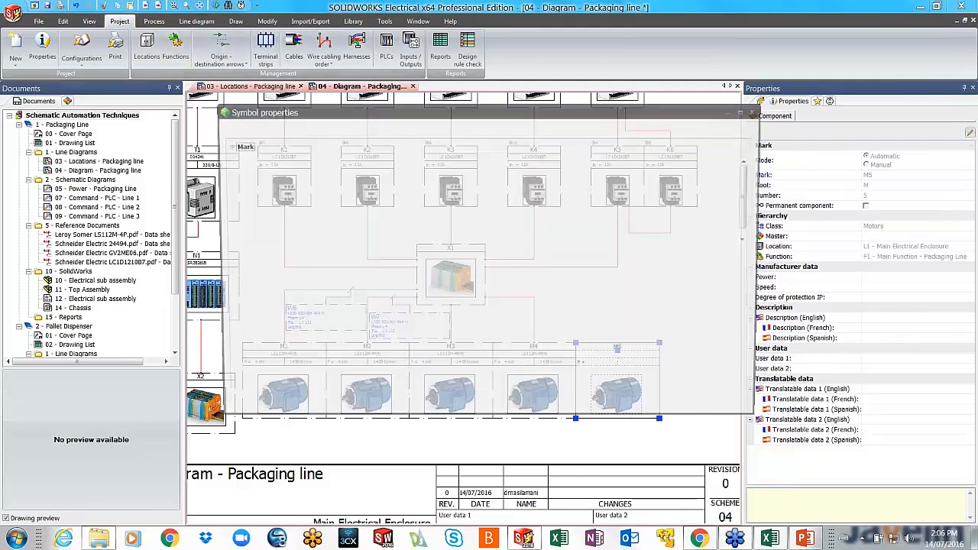
left_click(364, 256)
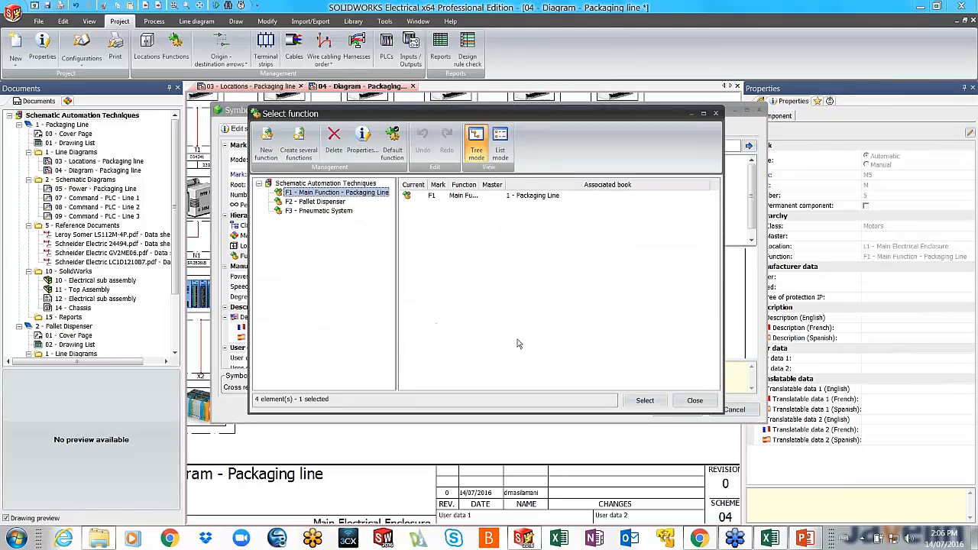
left_click(644, 400)
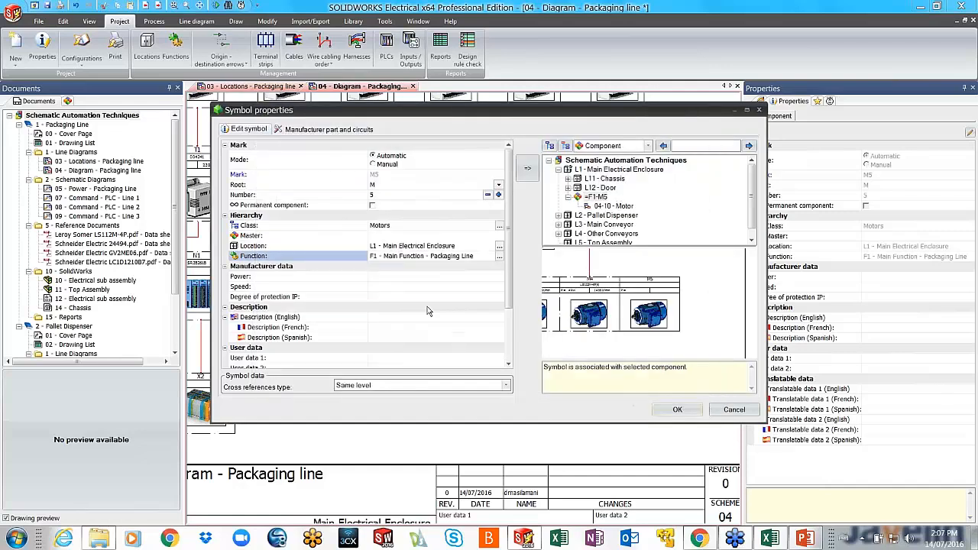
left_click(499, 246)
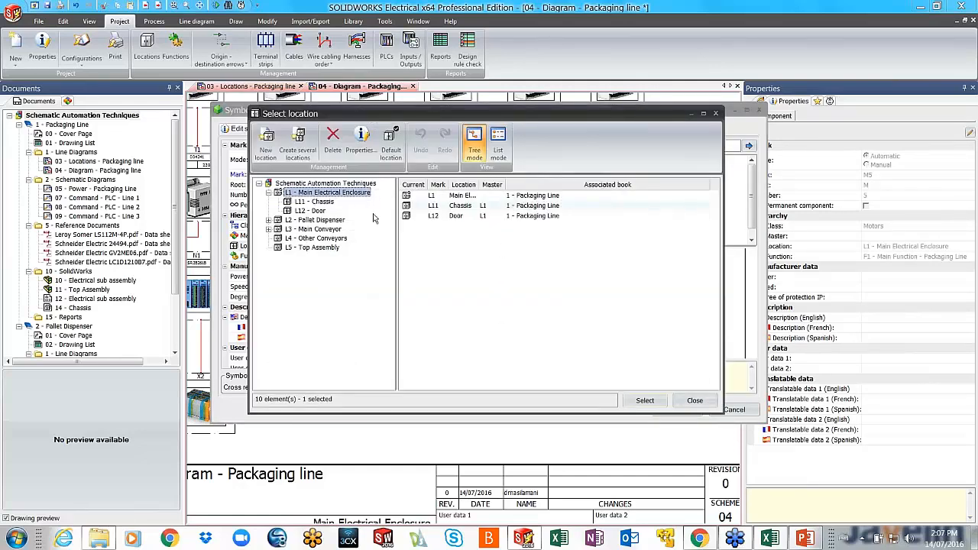
left_click(326, 238)
left_click(641, 402)
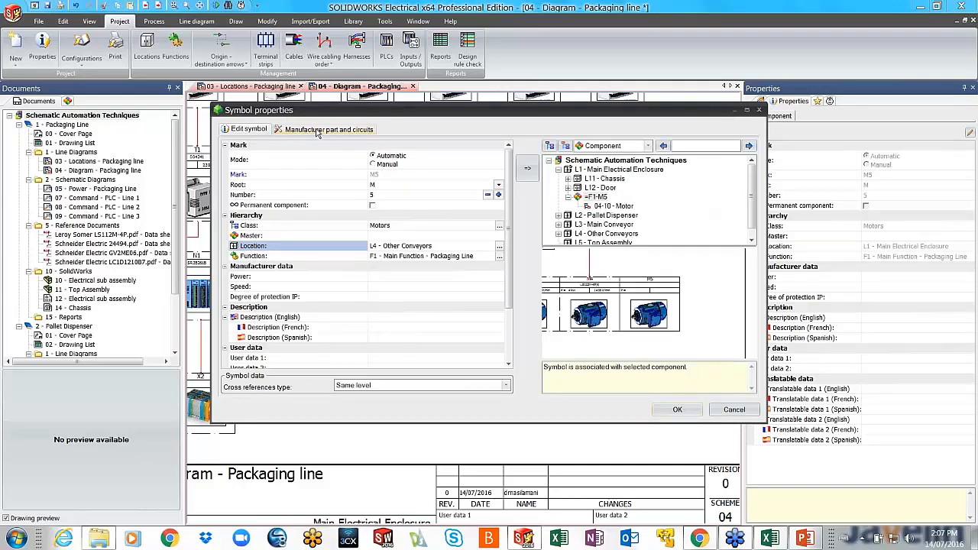
Search the Leroy Somer base motors and assign manufacturer part LS112M-4P(4) to motor M5.
left_click(318, 132)
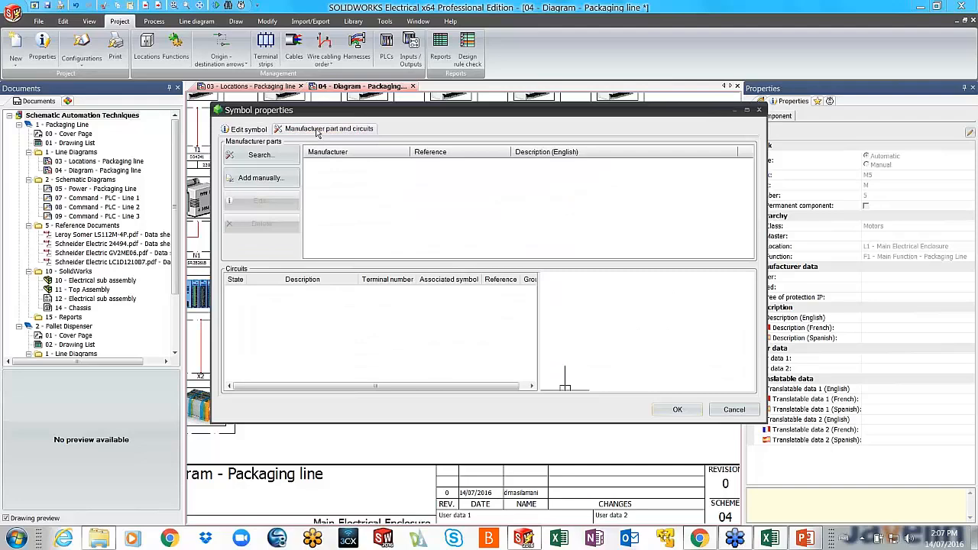
left_click(258, 155)
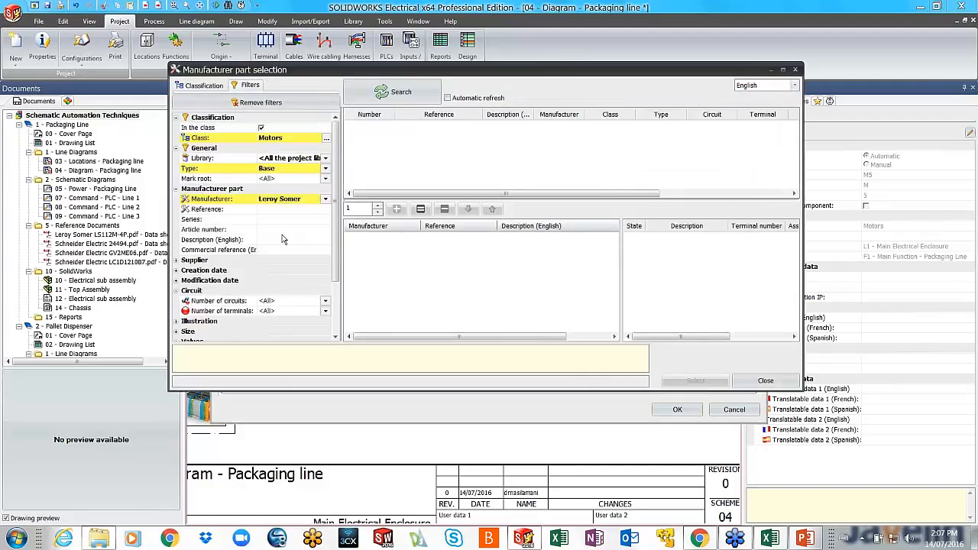
left_click(200, 85)
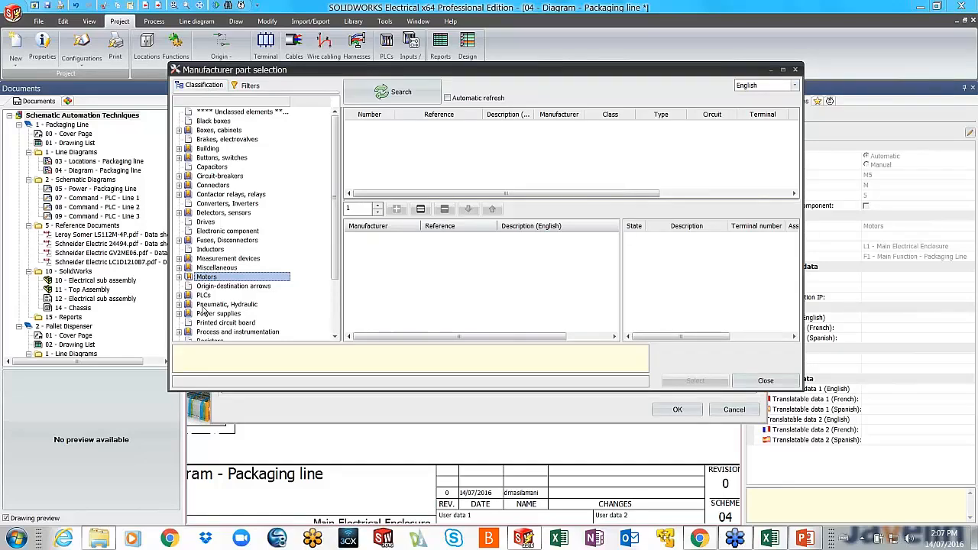
left_click(252, 86)
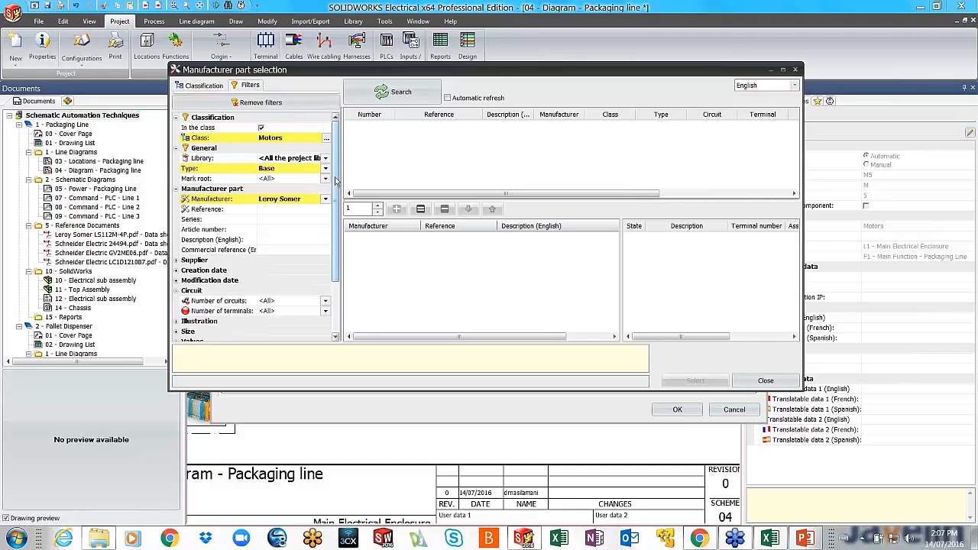
mouse_move(334, 211)
left_mouse_down()
mouse_move(334, 269)
mouse_move(334, 219)
left_mouse_up()
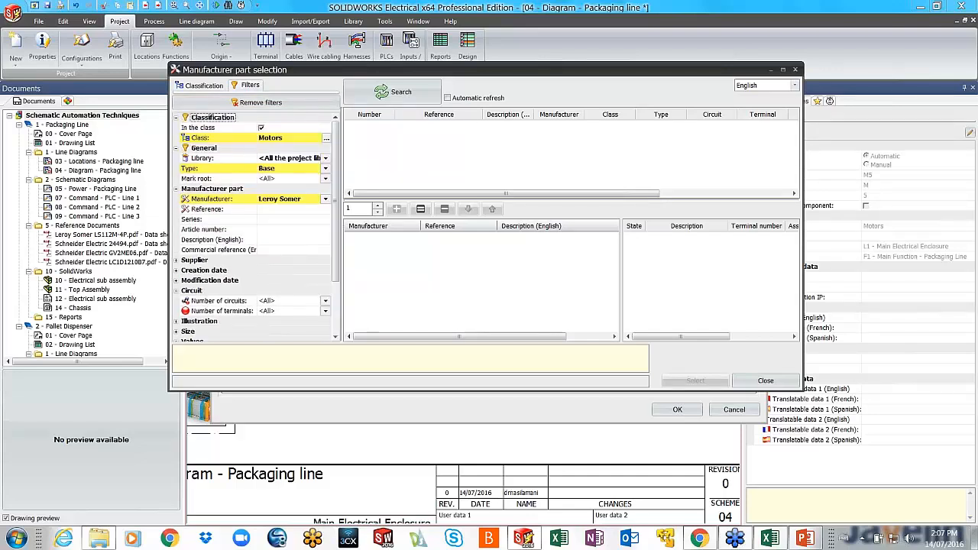
left_click(395, 94)
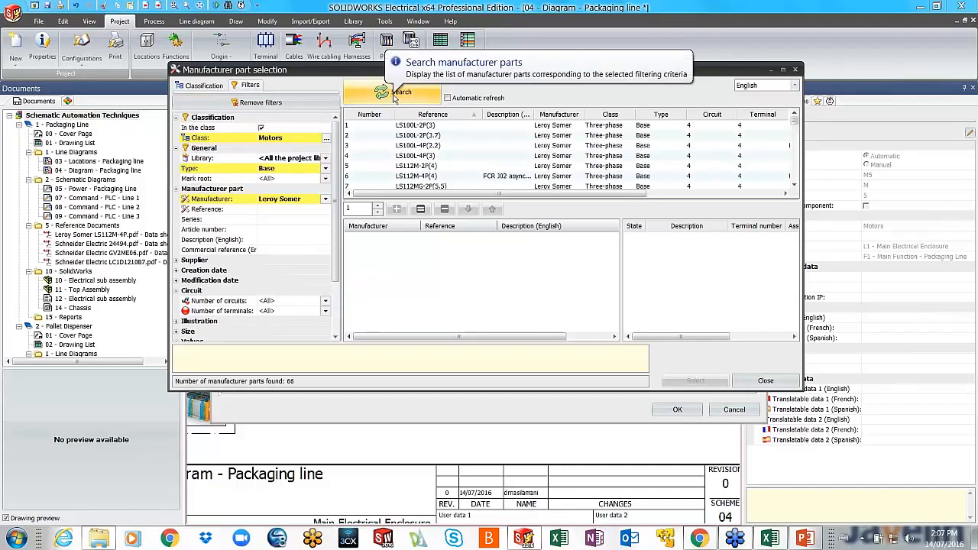
double_click(414, 177)
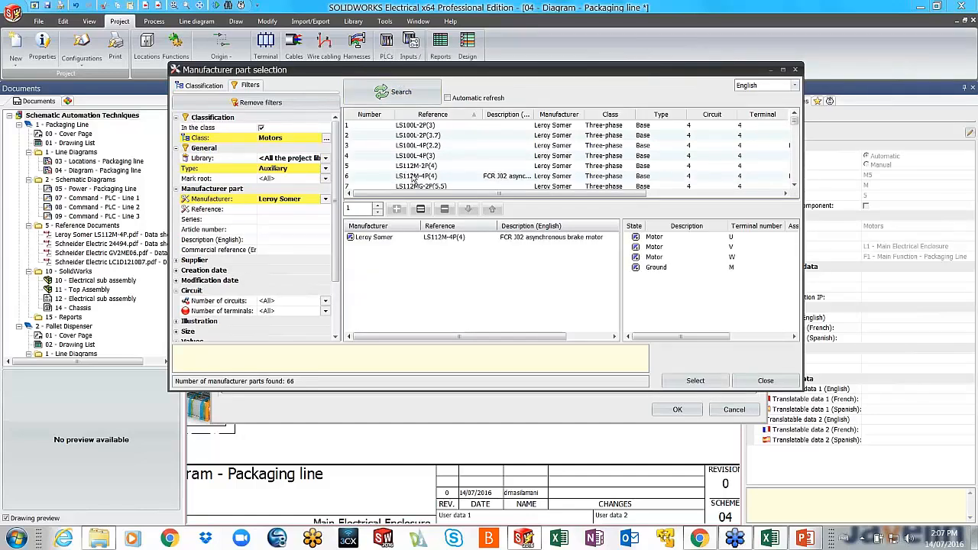
left_click(679, 380)
left_click(676, 410)
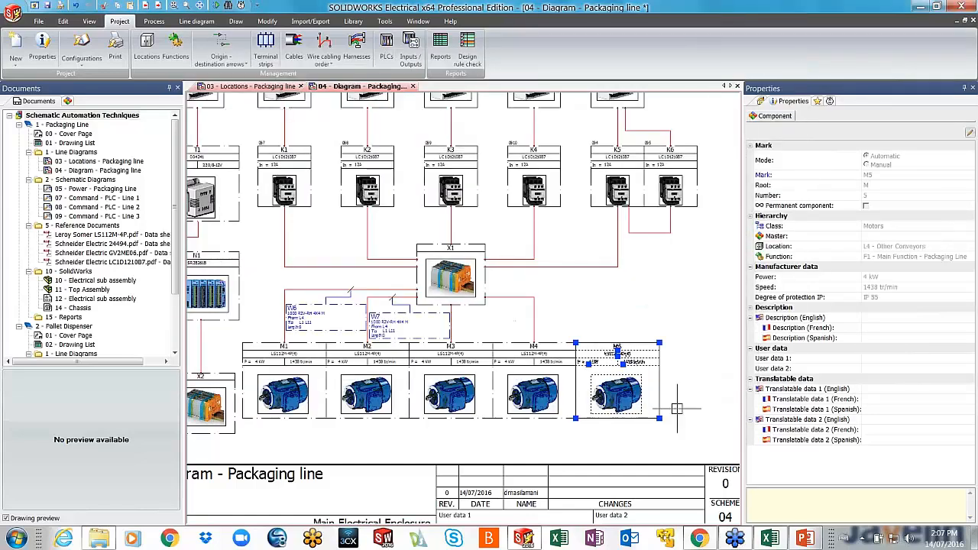
Draw a cable from terminal strip X1 to the top of motor M5, routed above the M4 cable.
scroll(662, 357, "up", 3)
left_click(682, 298)
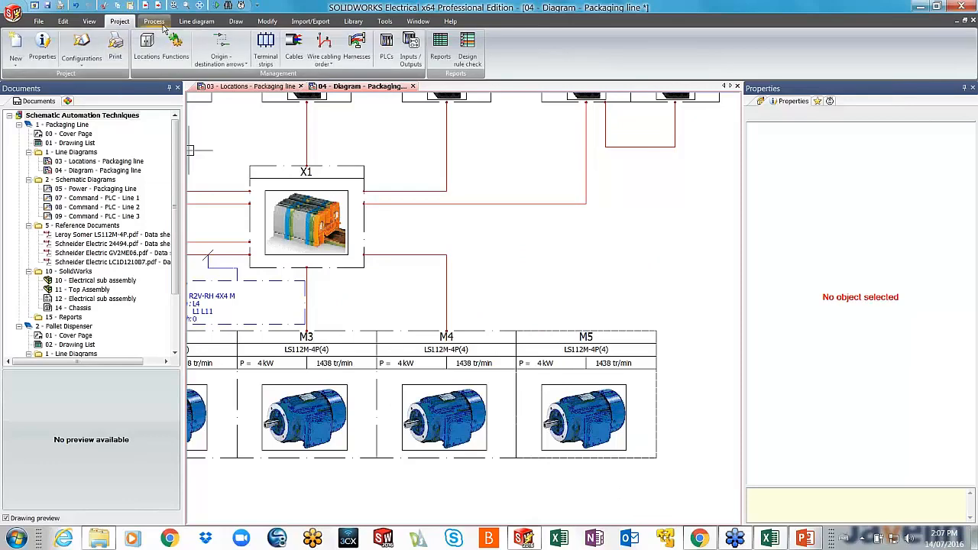
left_click(196, 21)
left_click(112, 60)
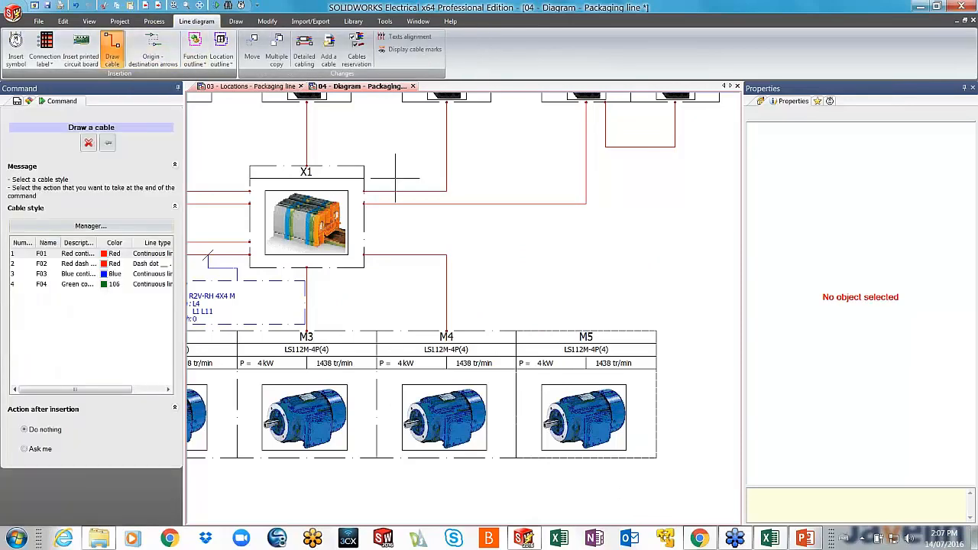
left_click(364, 242)
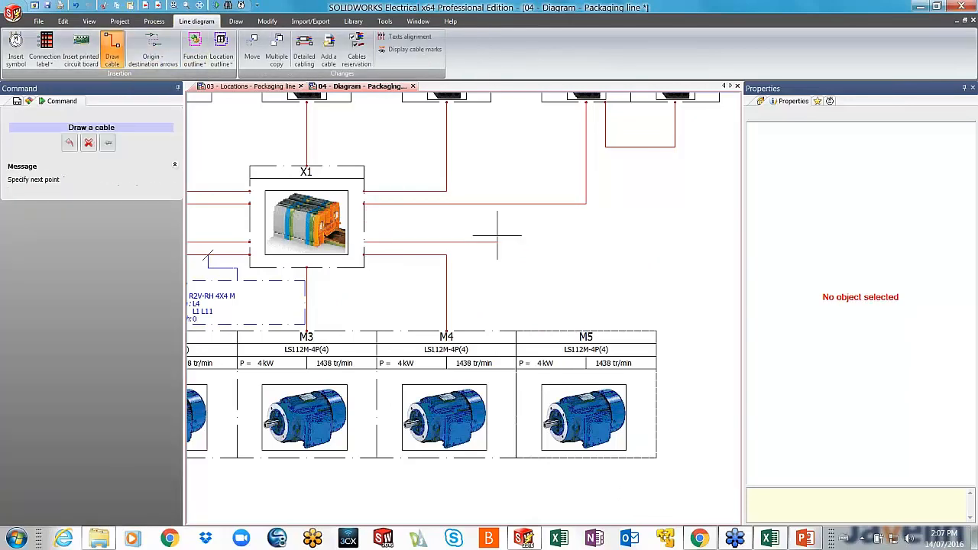
left_click(585, 241)
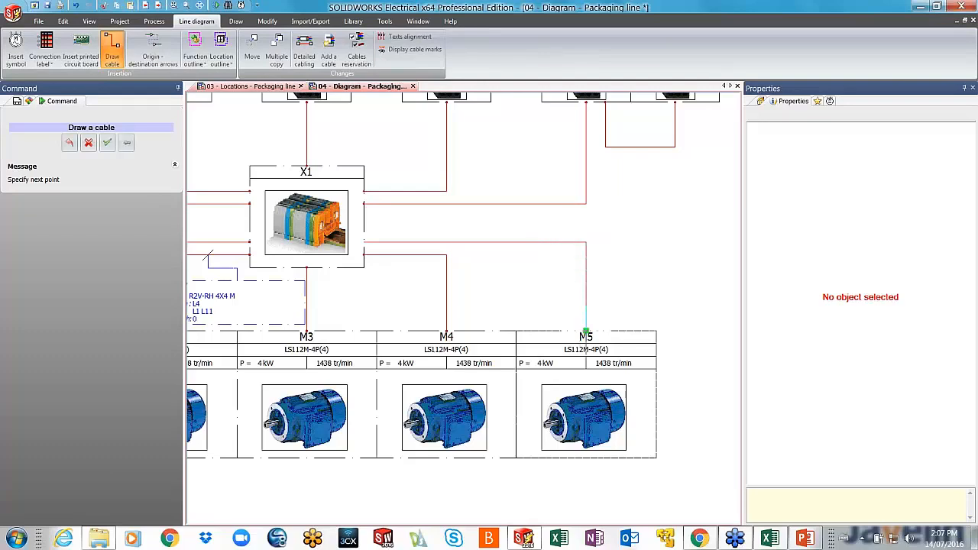
left_click(586, 331)
scroll(661, 280, "down", 3)
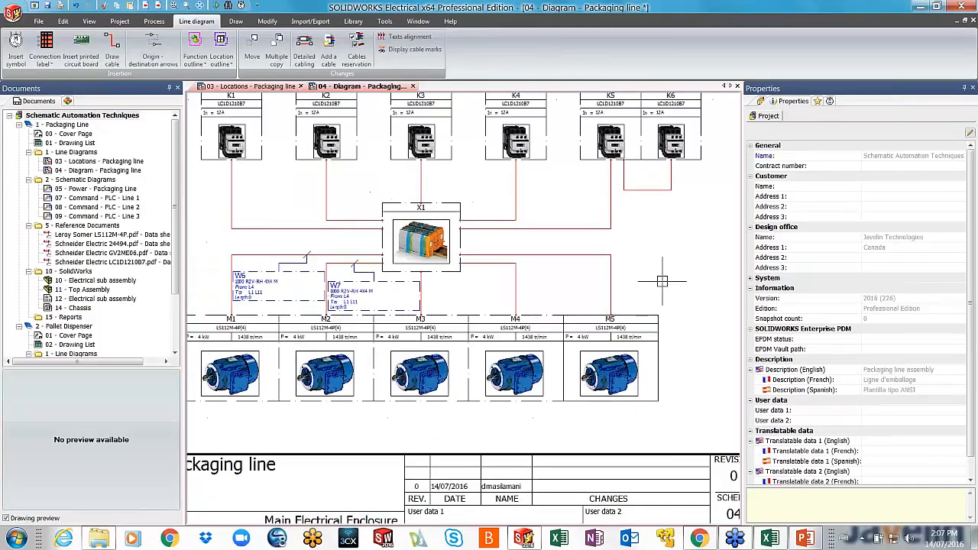
scroll(662, 280, "down", 2)
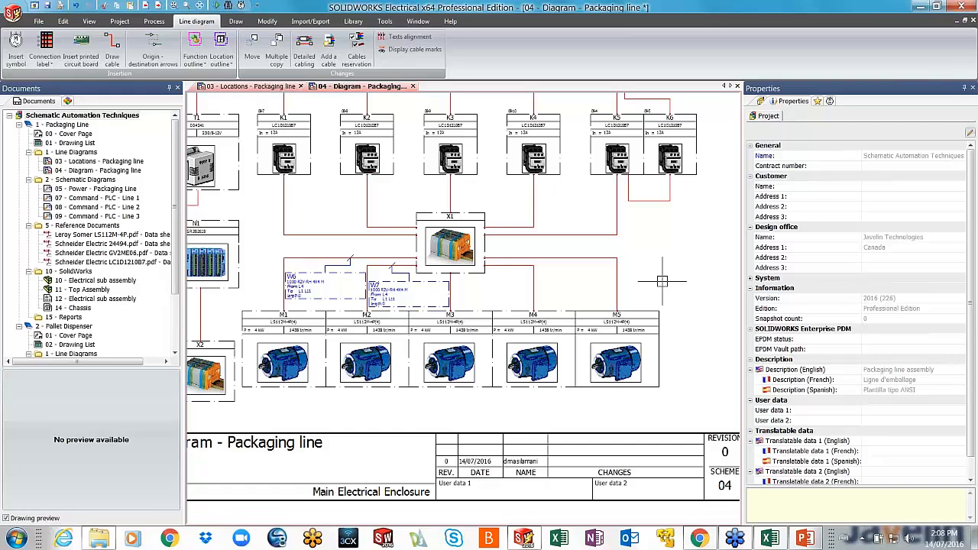
Open the 05 - Power - Packaging Line schematic and draw horizontal Phase 1, 2, 3 and Protection wires between the M3 and Q5 circuits.
double_click(96, 190)
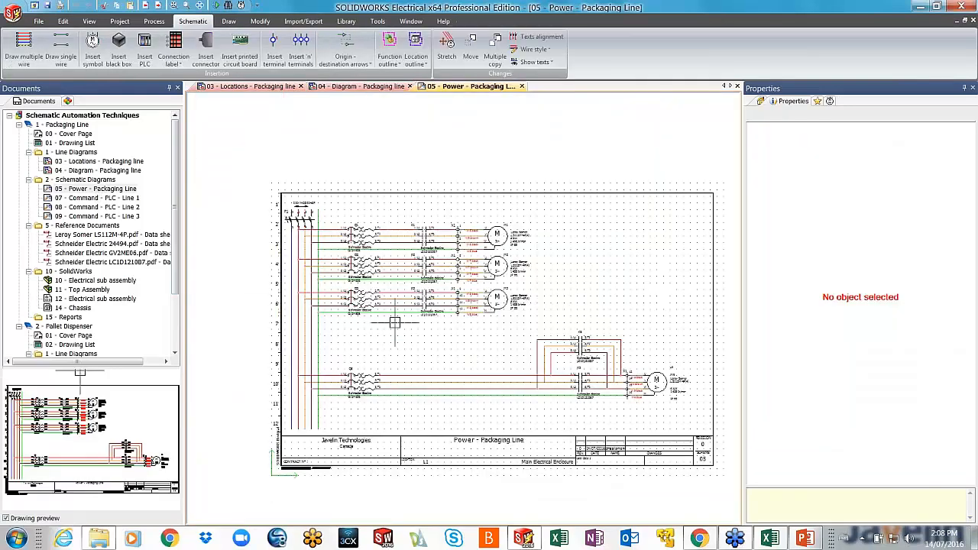
scroll(400, 324, "up", 1)
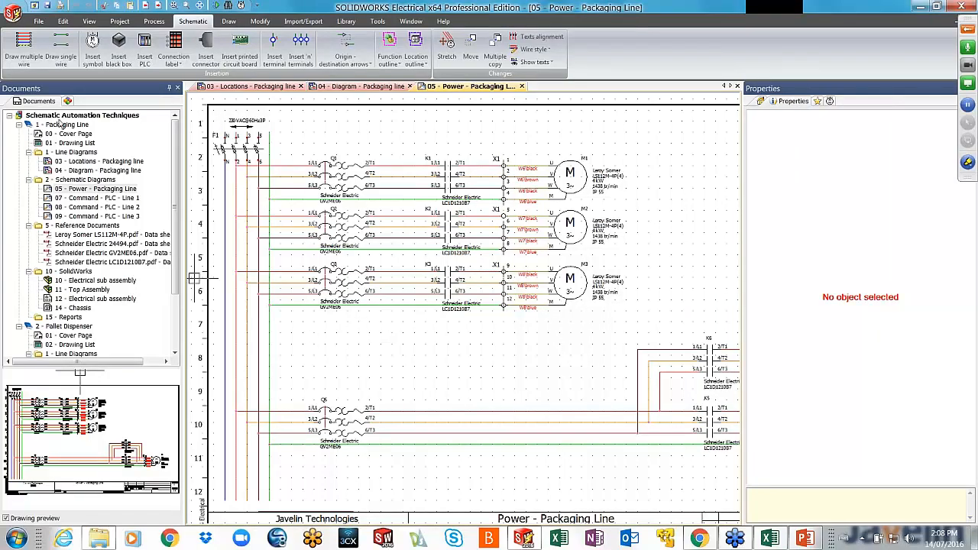
left_click(23, 55)
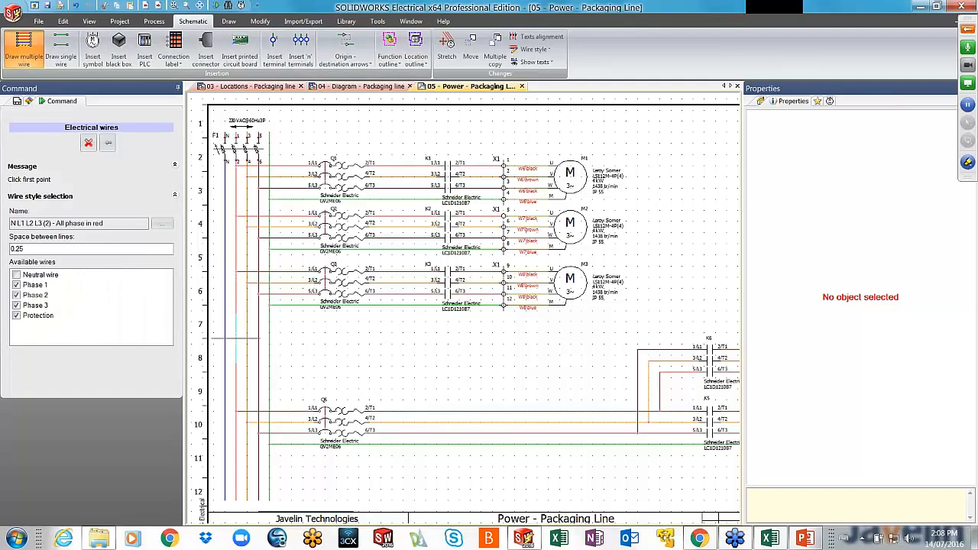
left_click(236, 333)
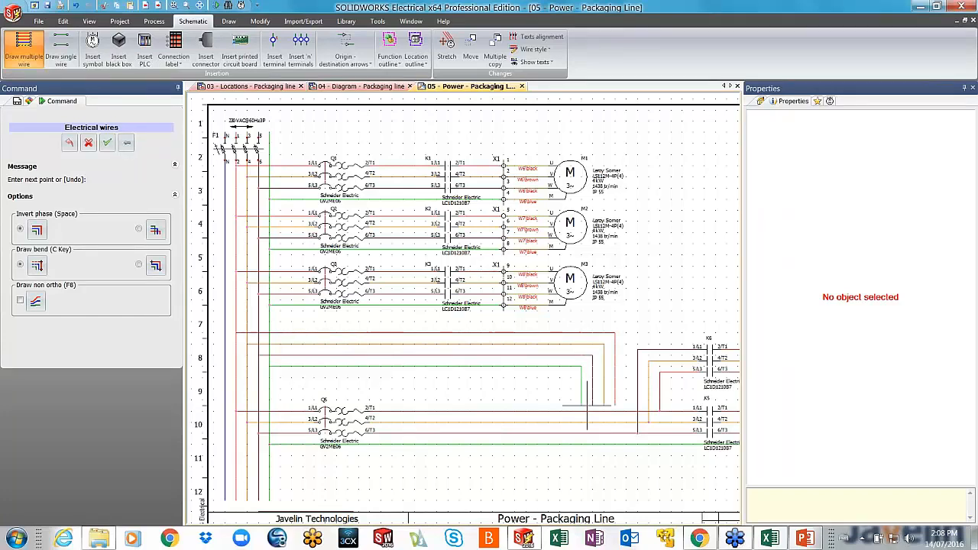
key("Escape")
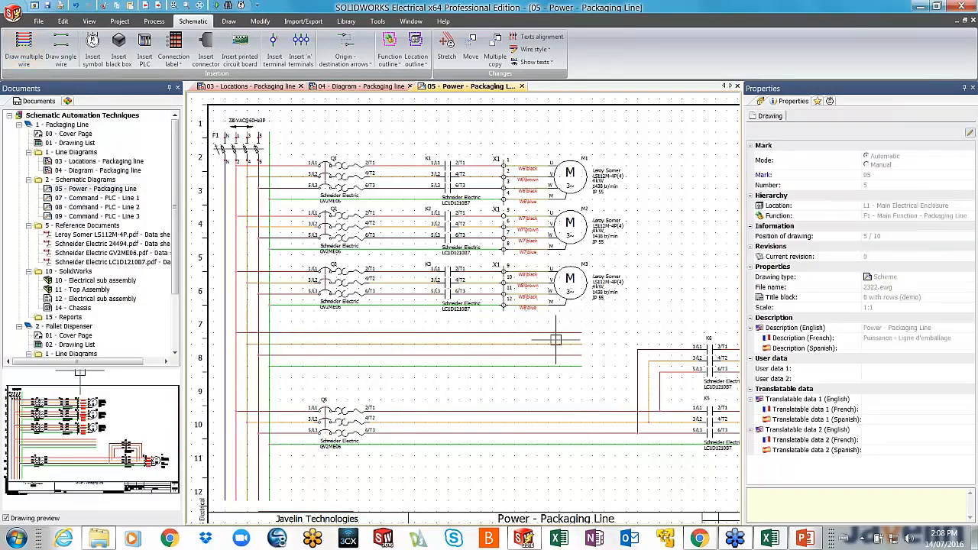
Look over the commands available for the uppermost new phase wire, such as associating cable cores, without applying any.
scroll(430, 336, "up", 1)
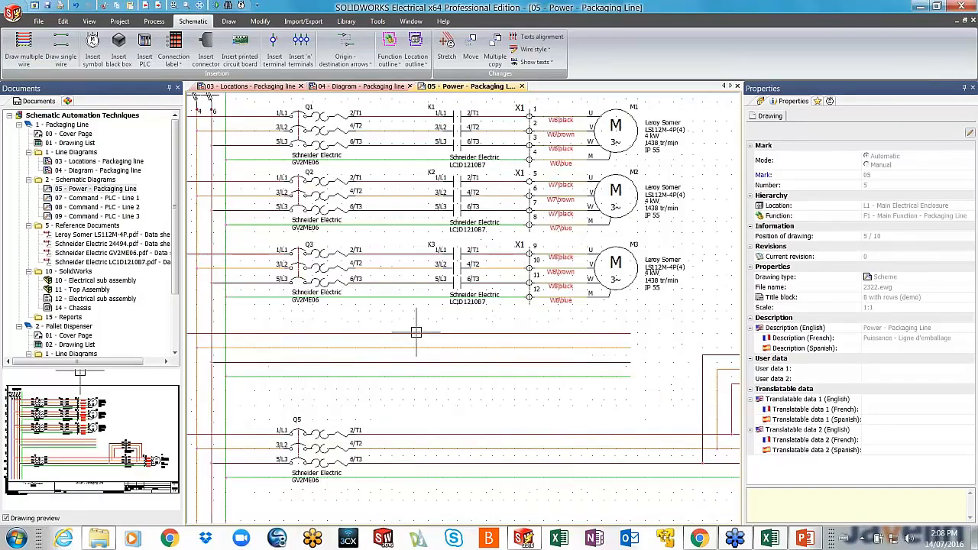
scroll(441, 396, "up", 1)
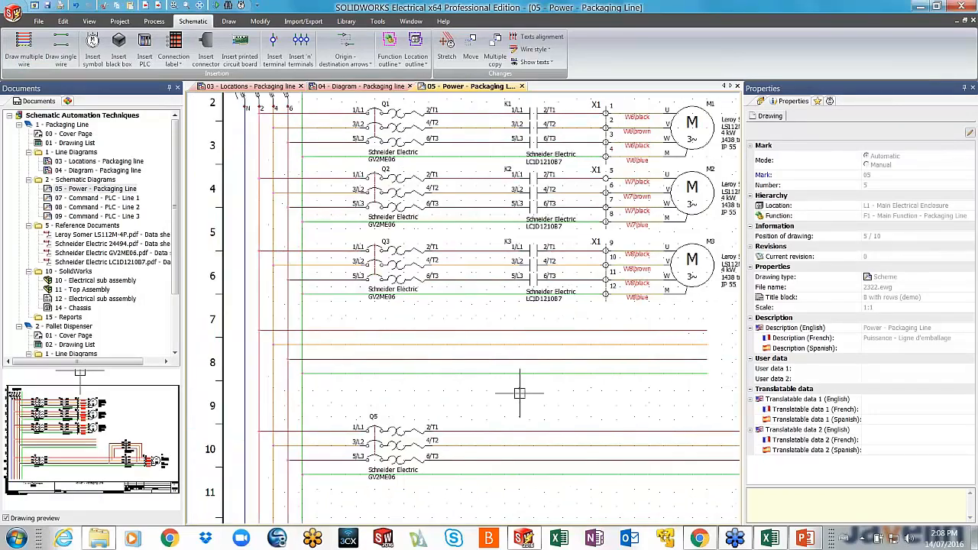
right_click(514, 330)
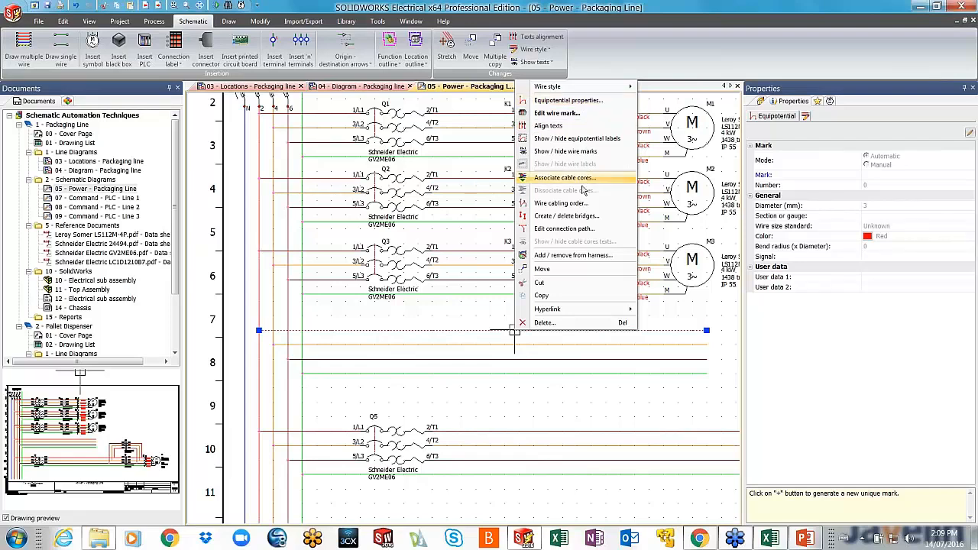
left_click(546, 406)
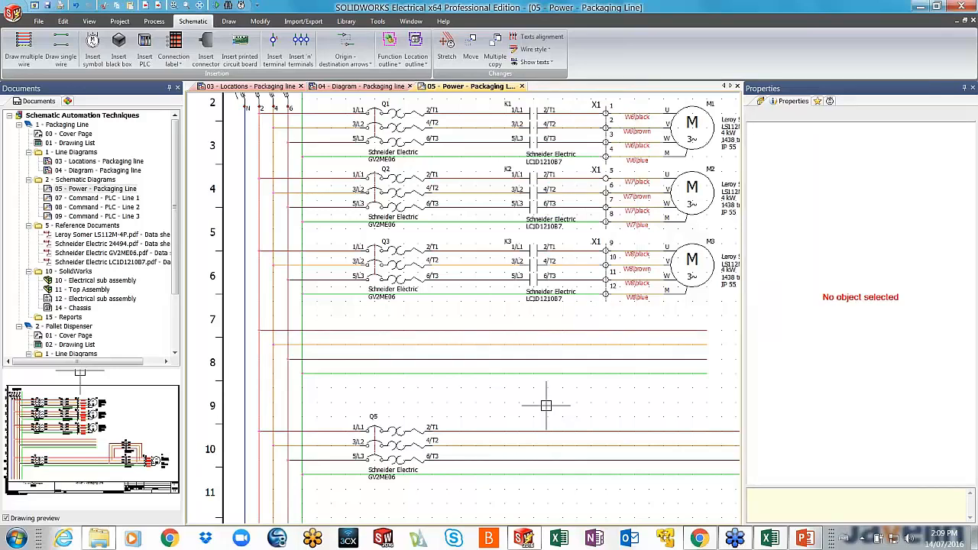
scroll(546, 405, "down", 2)
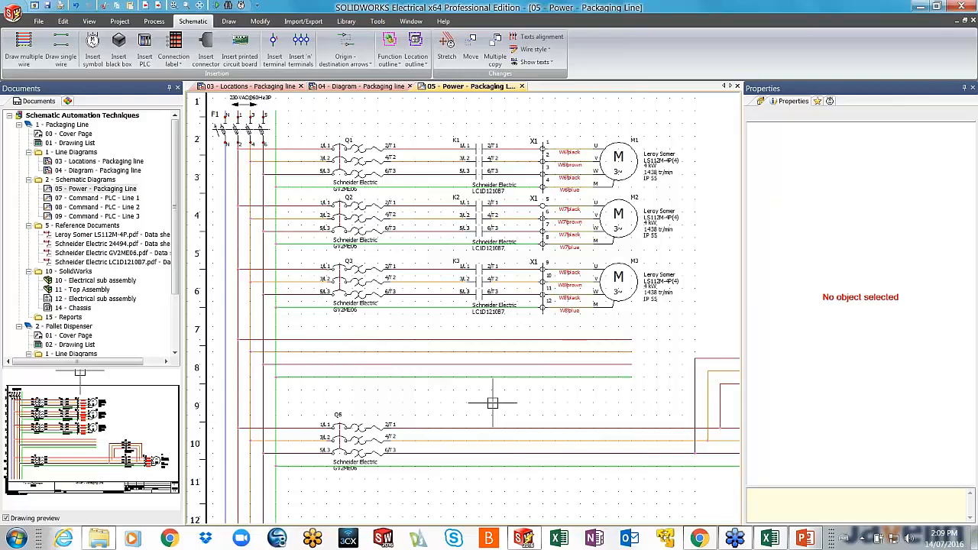
Copy breaker Q3 and contactor K3 together and paste them onto the new wires directly below the originals.
scroll(382, 334, "up", 1)
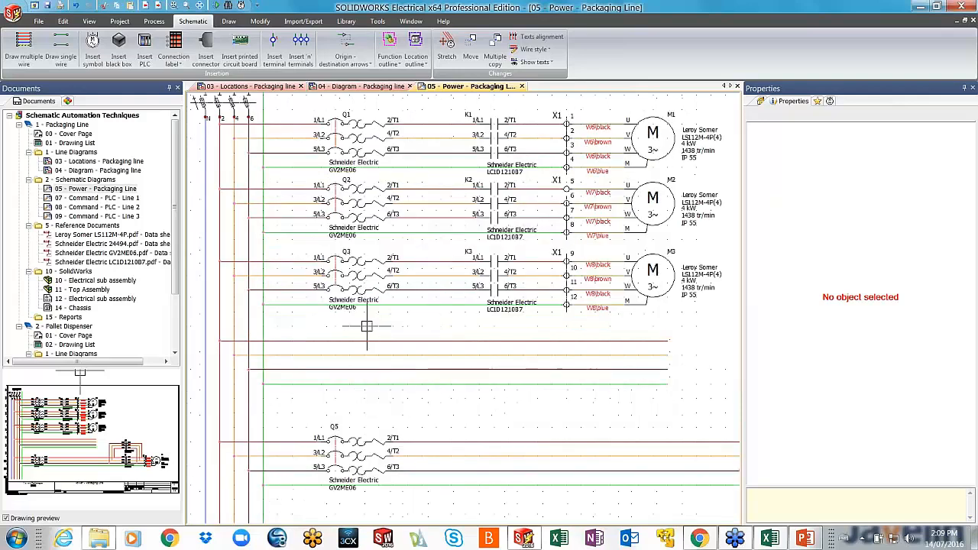
scroll(369, 298, "up", 1)
left_click(372, 277)
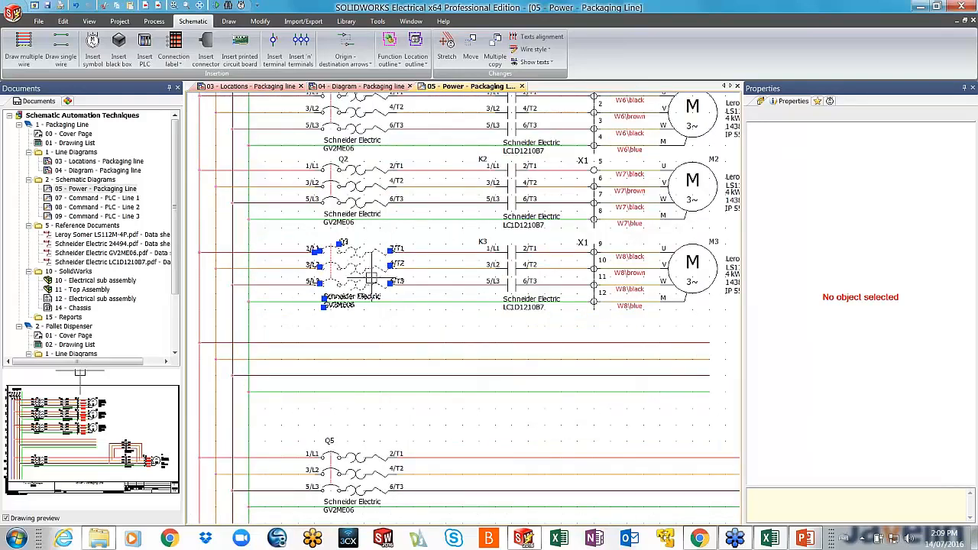
left_click(513, 283)
key("ctrl+c")
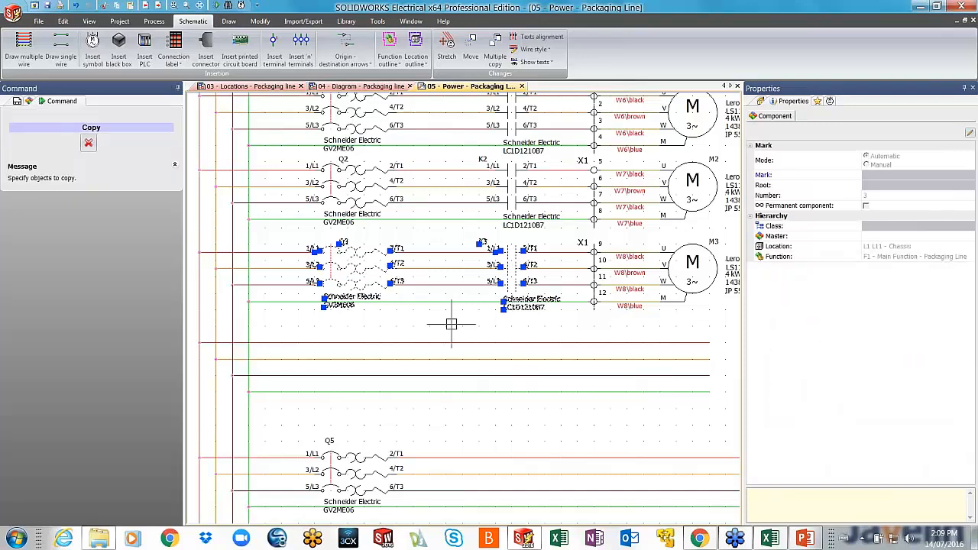
key("ctrl+v")
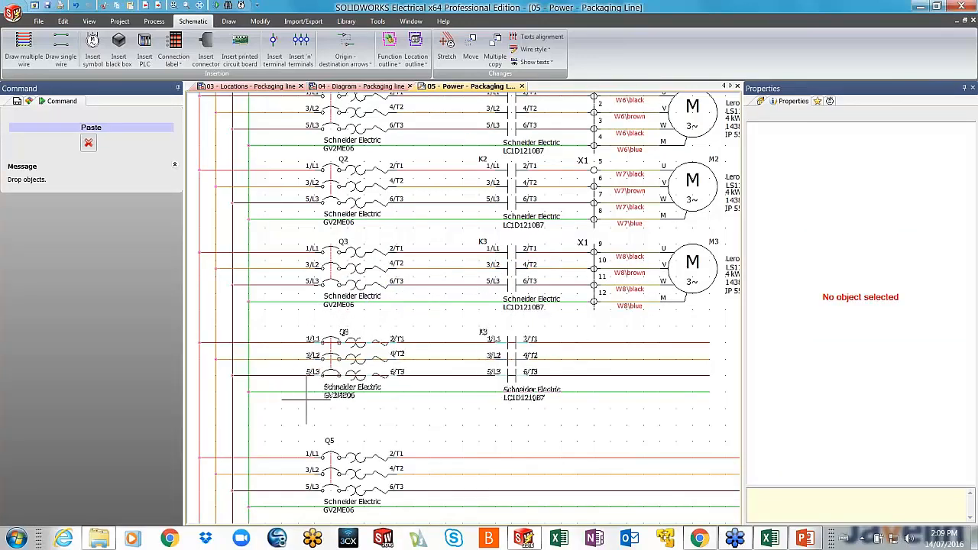
left_click(306, 399)
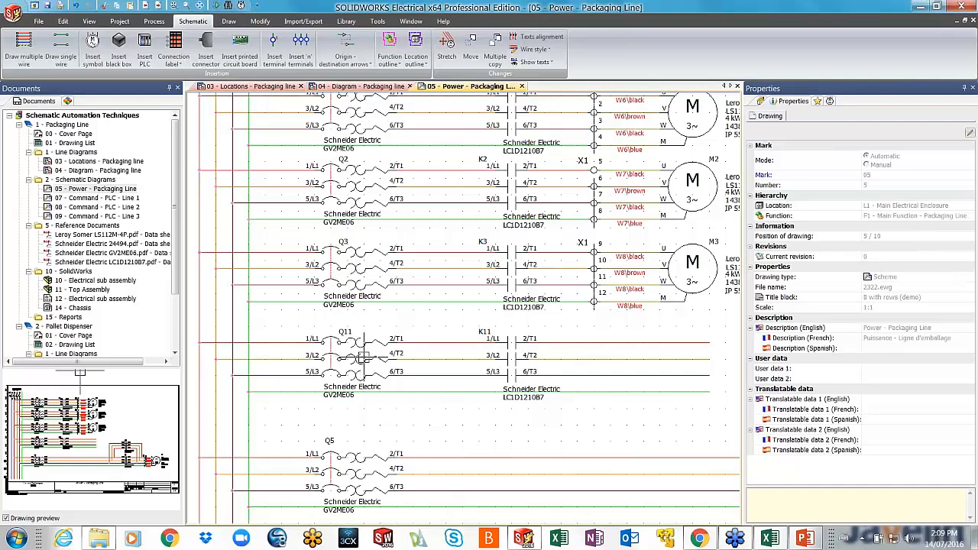
Show the project's component tree and expand L1 - Main Electrical Enclosure and L11 - Chassis to examine their components.
left_click(69, 102)
left_click(19, 124)
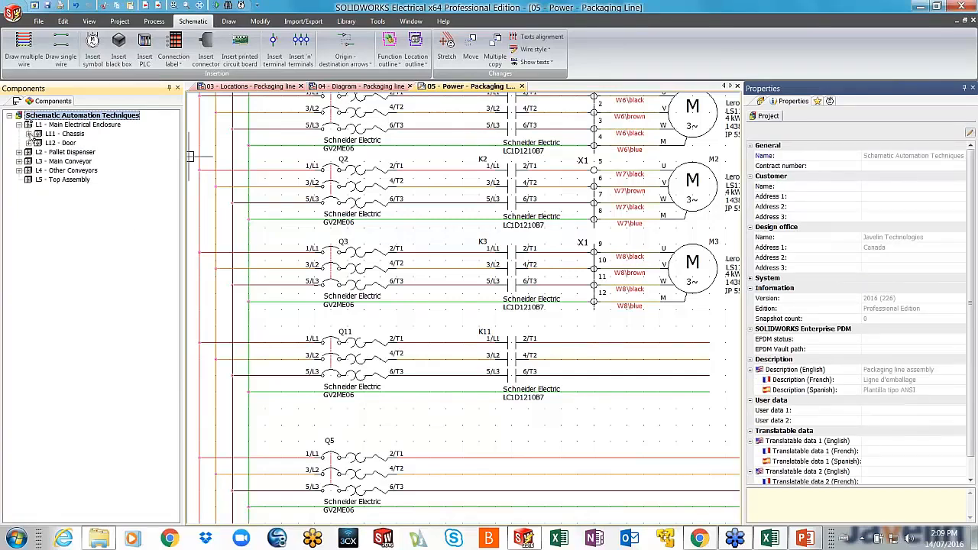
left_click(28, 133)
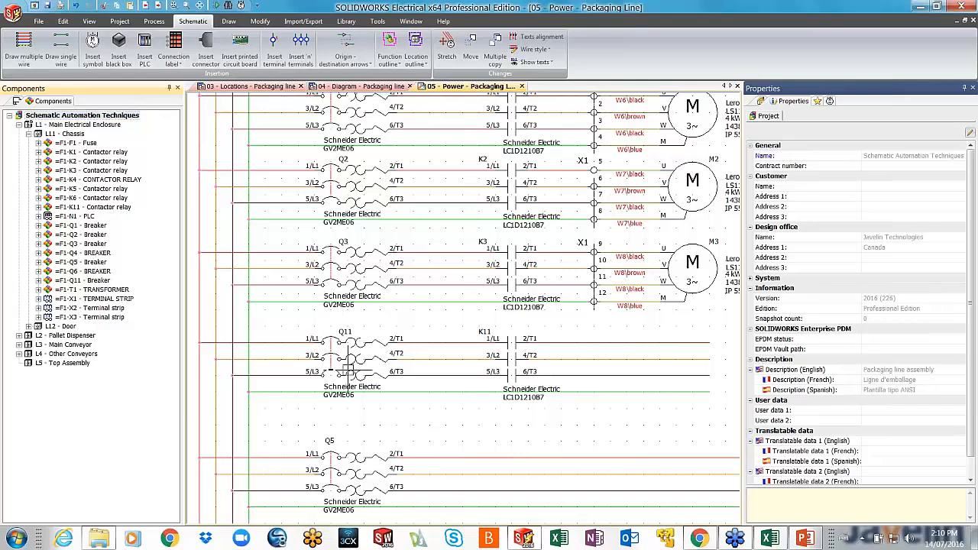
Associate the pasted breaker Q11 with the existing component =F1-Q4 in its symbol properties.
left_click(370, 348)
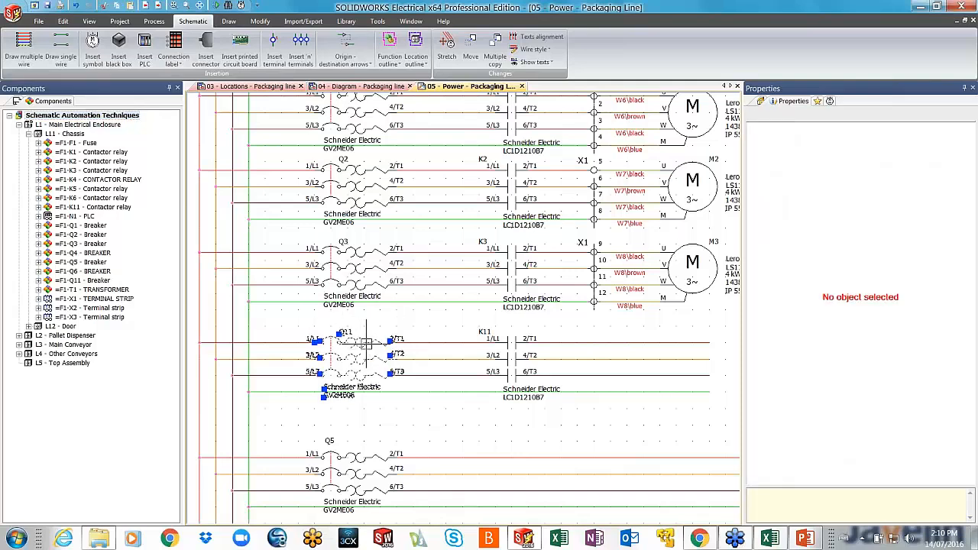
right_click(368, 345)
left_click(412, 139)
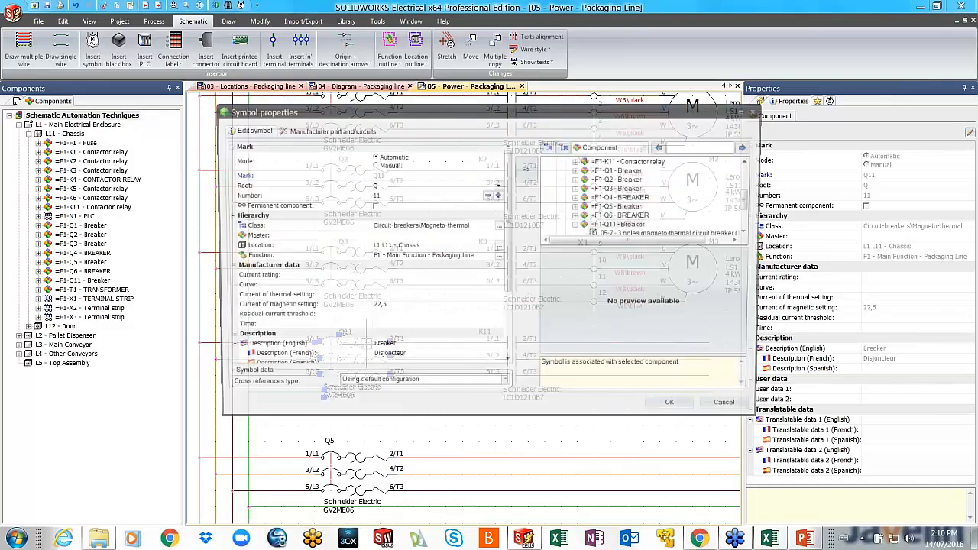
left_click(647, 197)
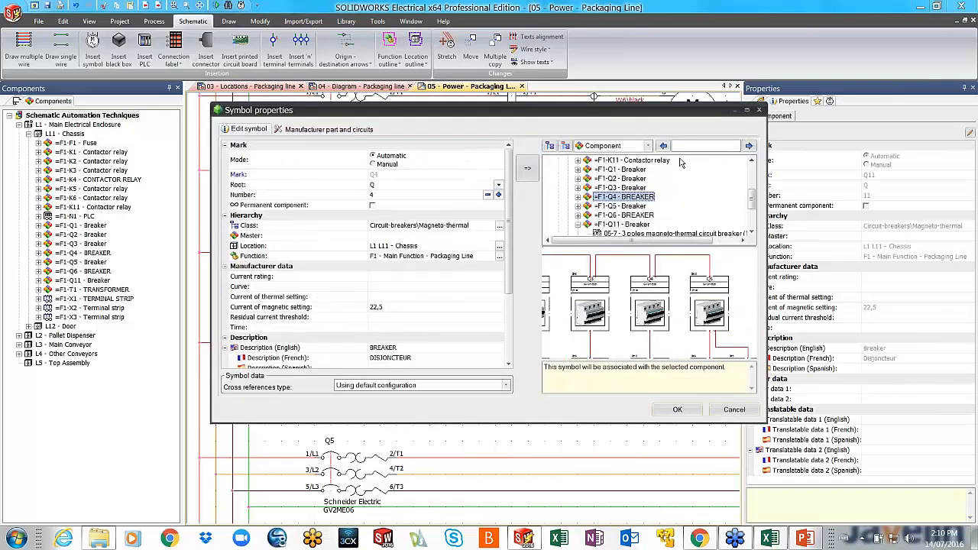
left_click(678, 410)
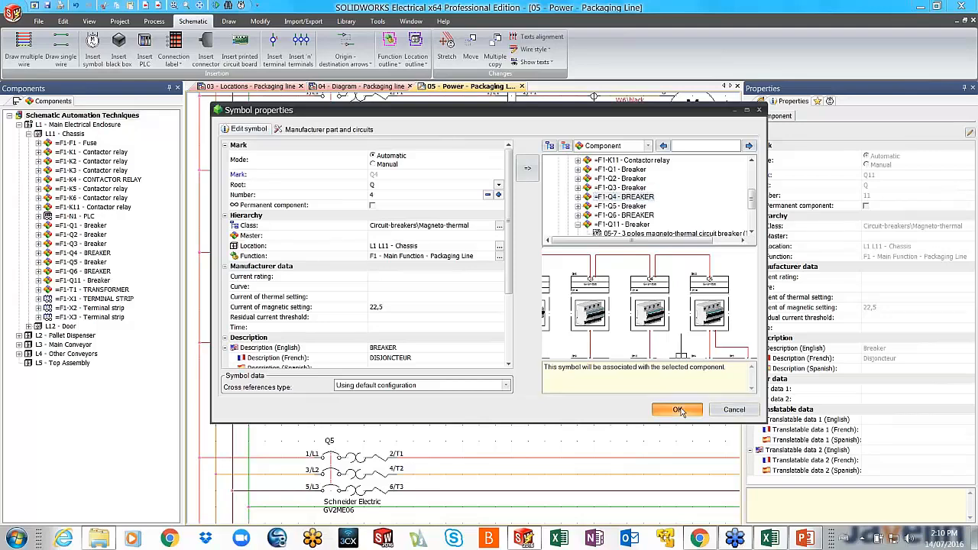
left_click(314, 357)
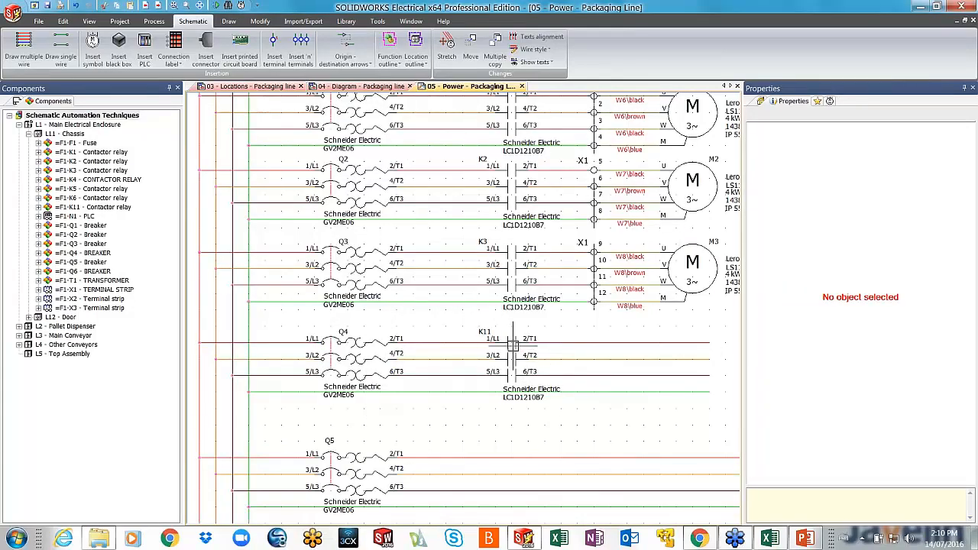
Associate the pasted contactor K11 with the existing component =F1-K4 in its symbol properties.
left_click(515, 345)
right_click(514, 344)
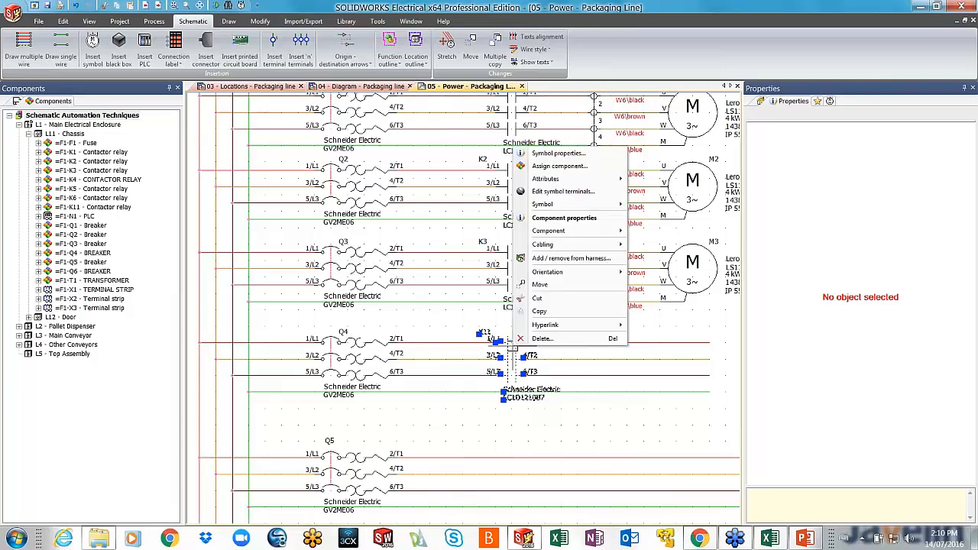
left_click(557, 153)
left_click(683, 205)
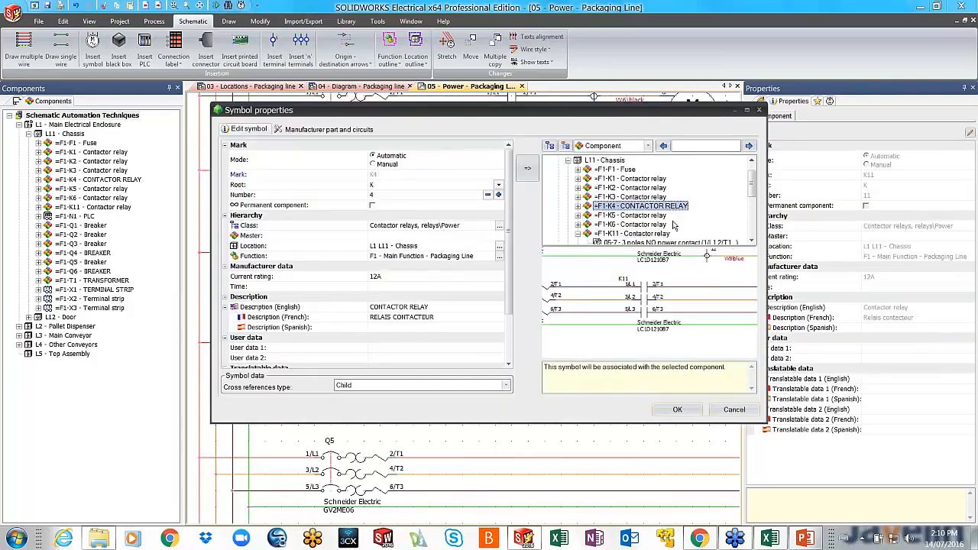
left_click(675, 411)
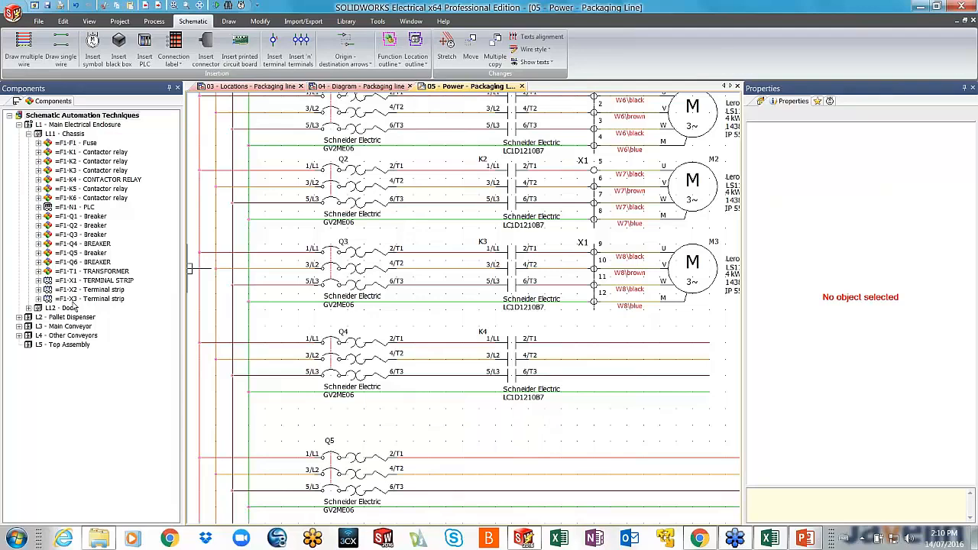
Find a three-phase motor symbol in the symbol library and place it at the free end of the K4 wires.
middle_click_drag(574, 415, 506, 422)
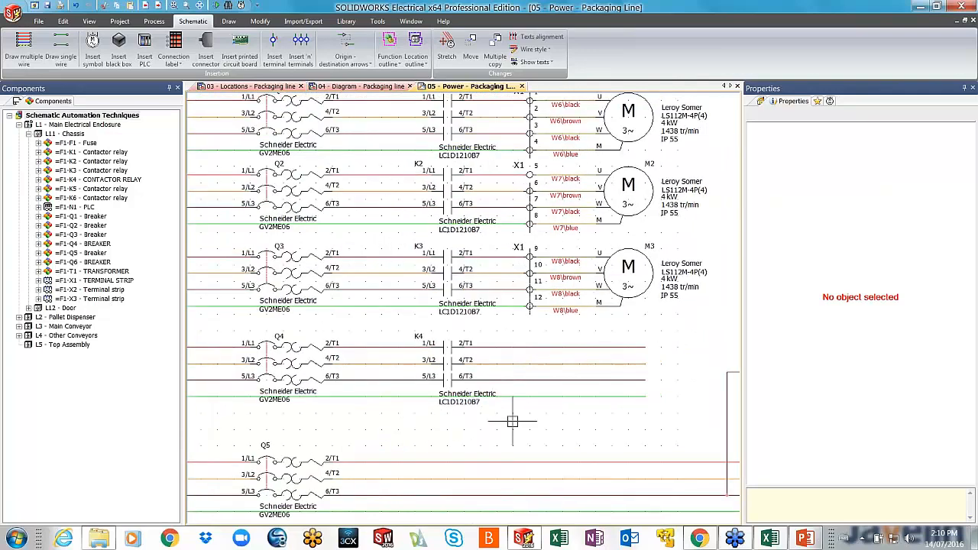
middle_click_drag(618, 414, 574, 414)
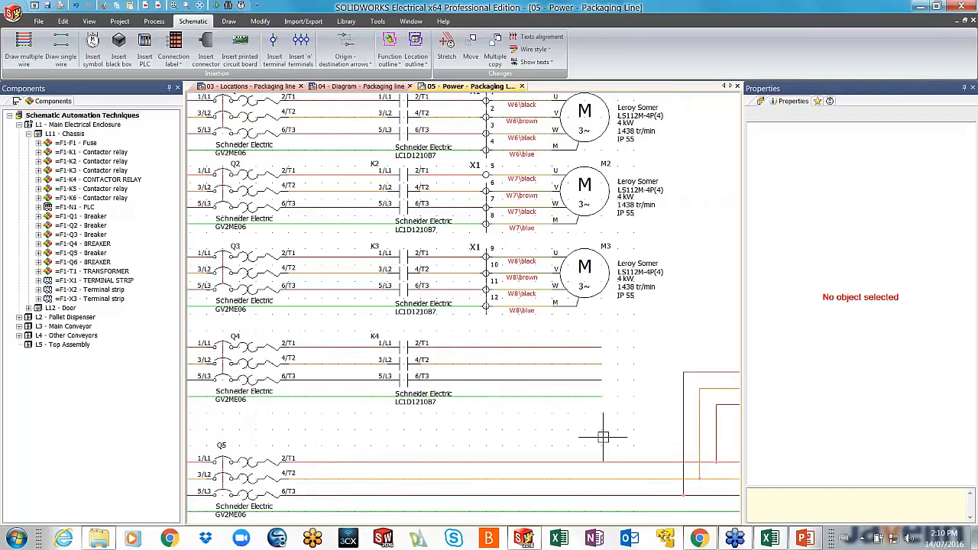
left_click(831, 103)
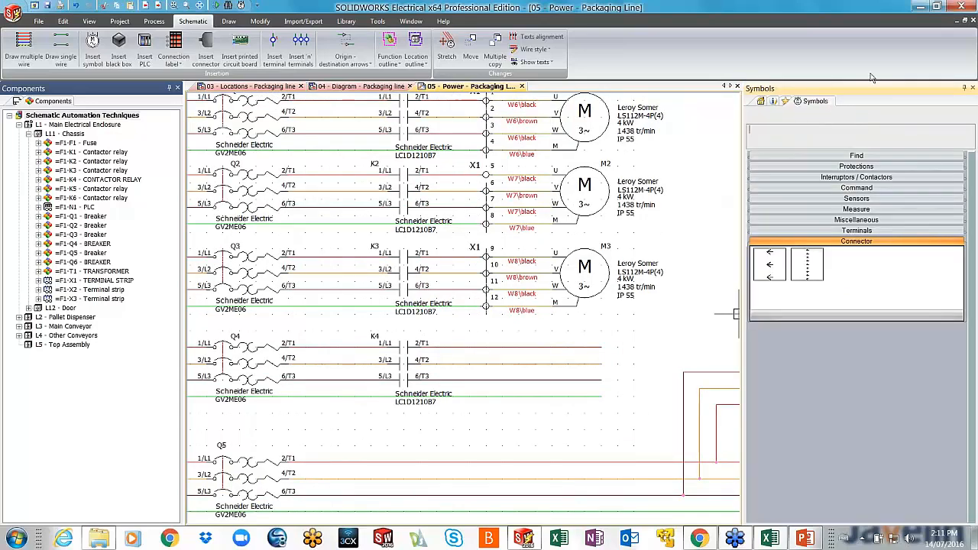
left_click(872, 156)
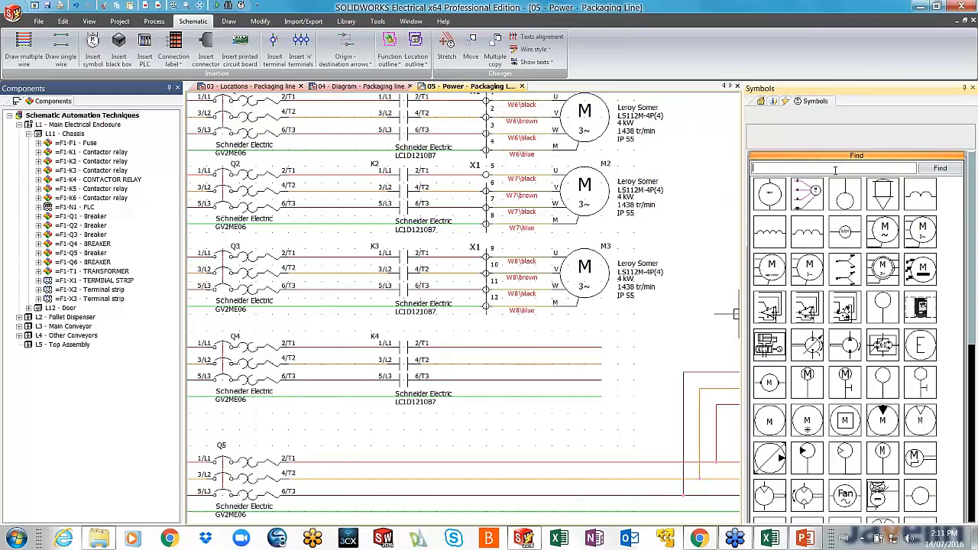
left_click(835, 170)
type("moto")
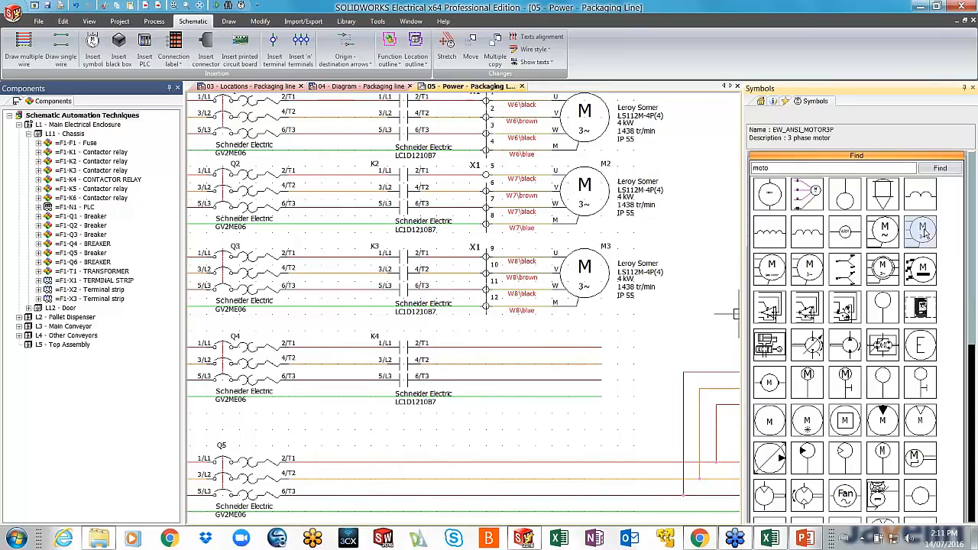
double_click(882, 264)
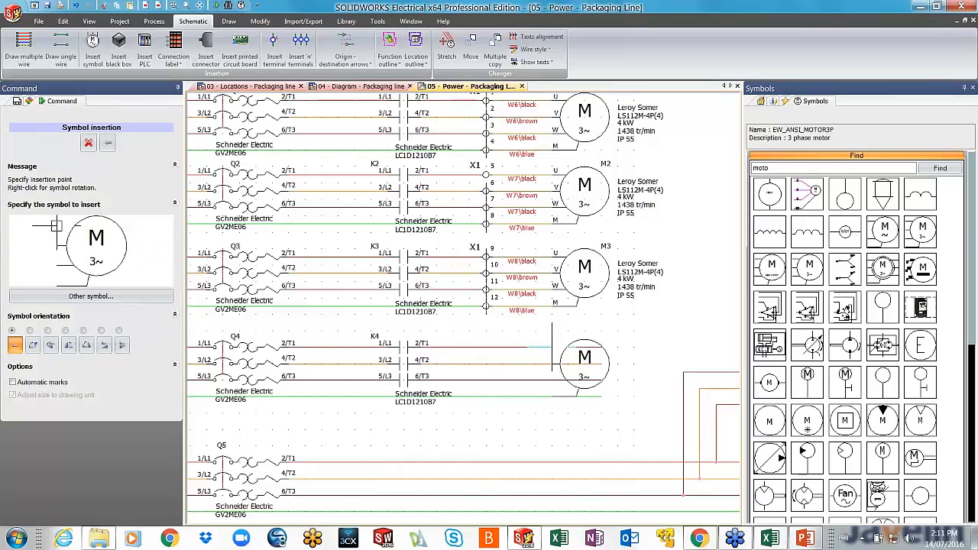
left_click(551, 347)
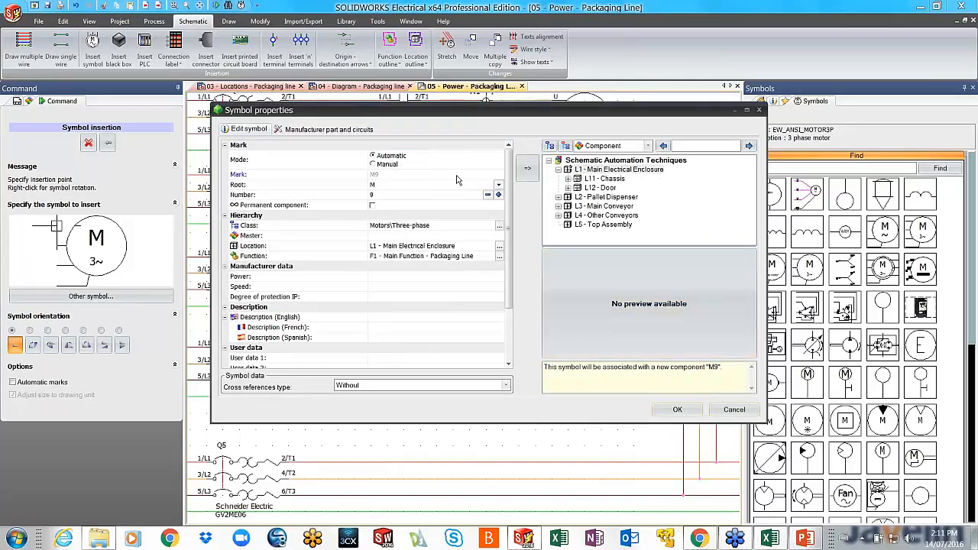
Associate the new motor symbol with the existing component =F1-M5 under L4 - Other Conveyors.
left_click(567, 178)
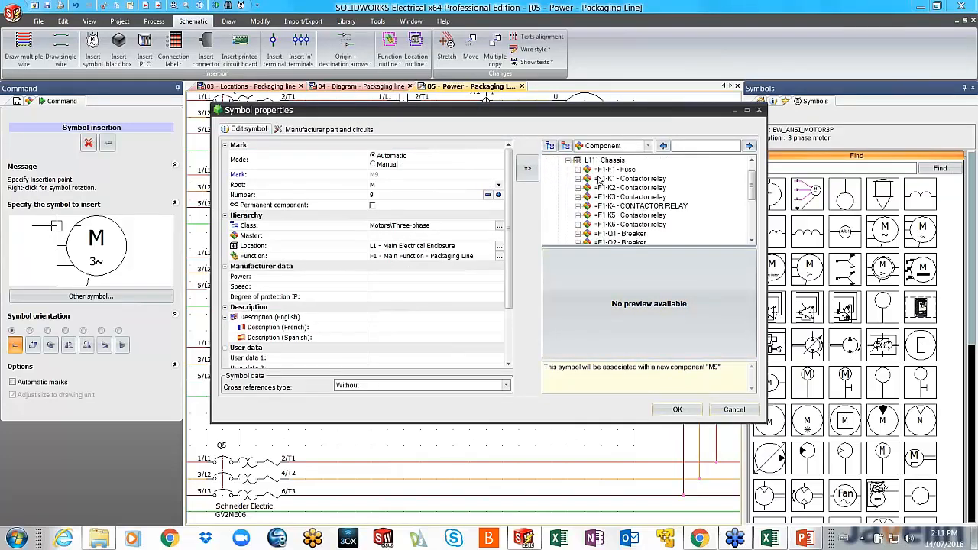
left_click(568, 161)
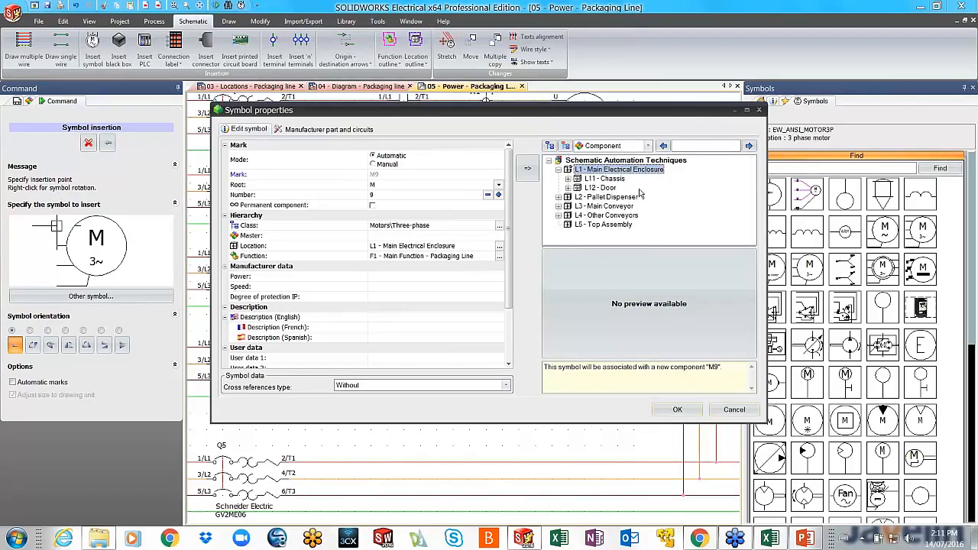
left_click(559, 215)
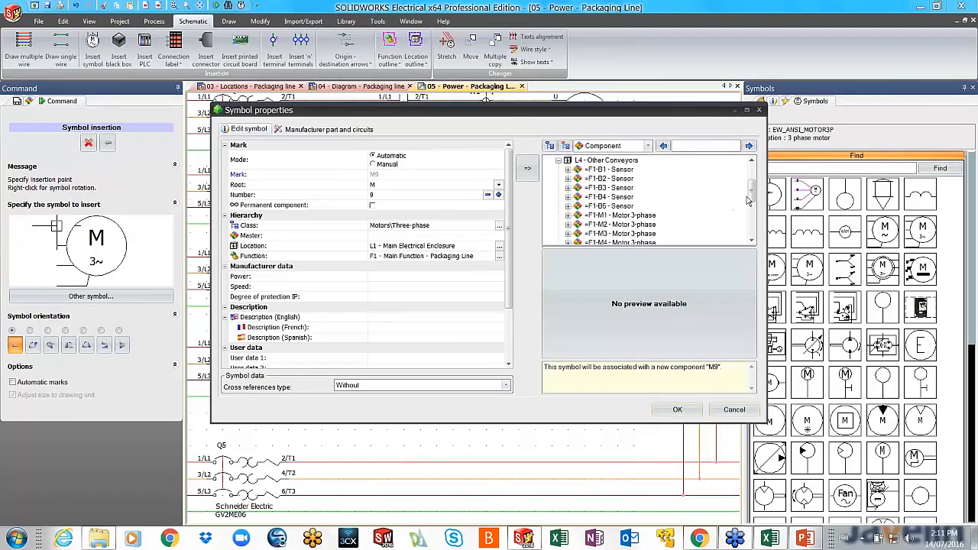
left_click_drag(752, 192, 752, 206)
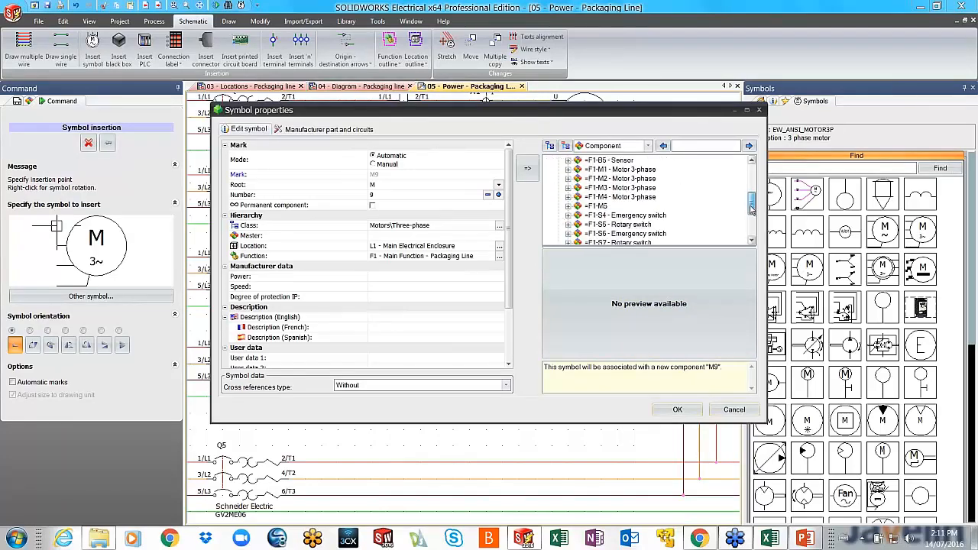
left_click(598, 207)
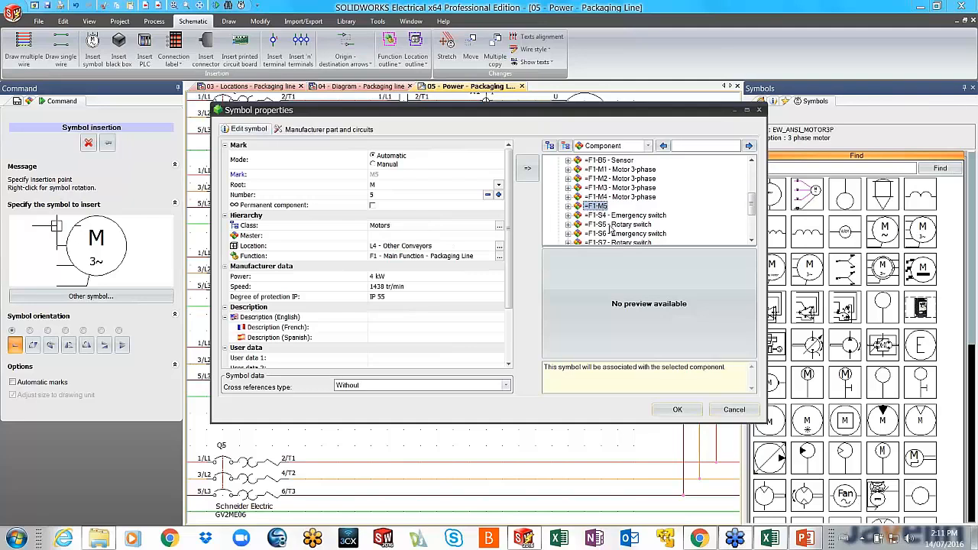
left_click(686, 410)
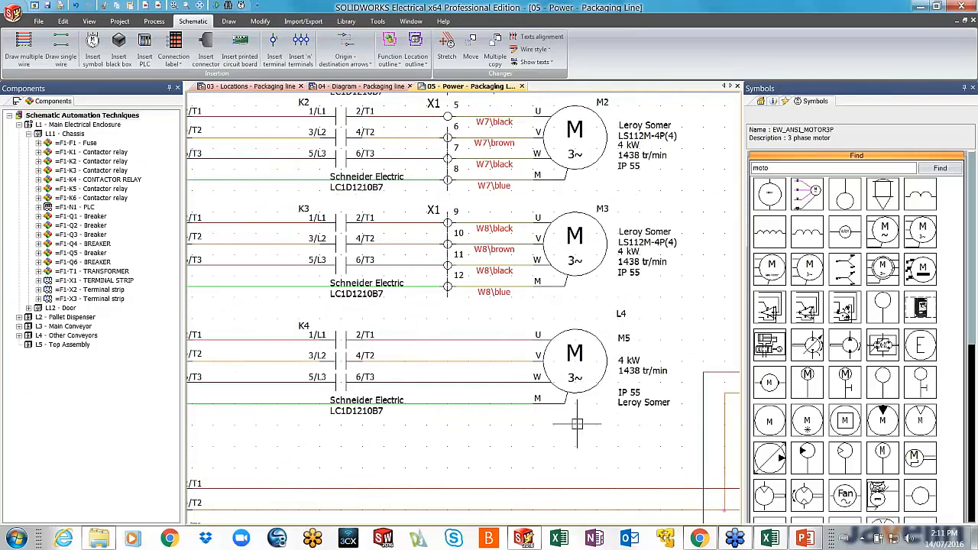
Check the X1 and motor connections in the packaging line diagram, and insert a row of terminals across the four K4-M5 wires in the power schematic.
left_click(359, 86)
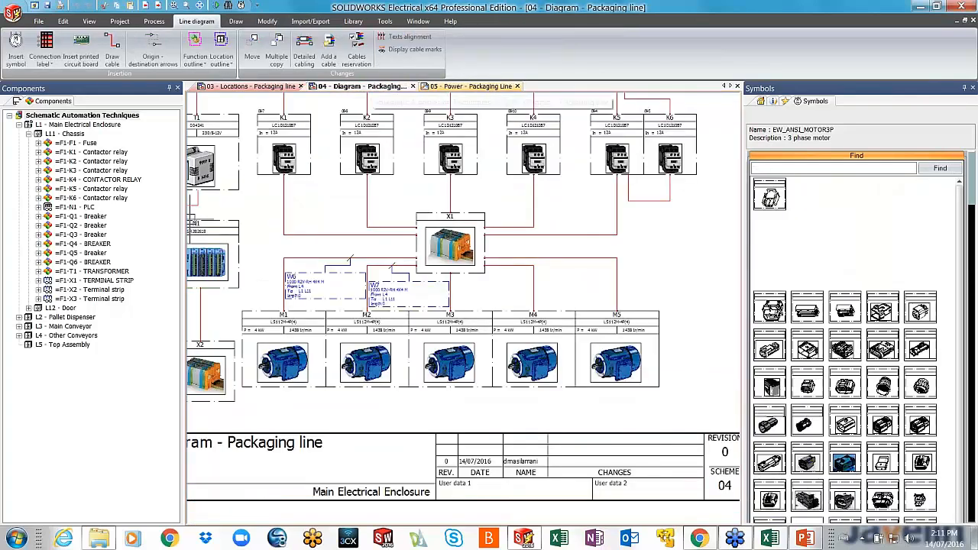
left_click(468, 86)
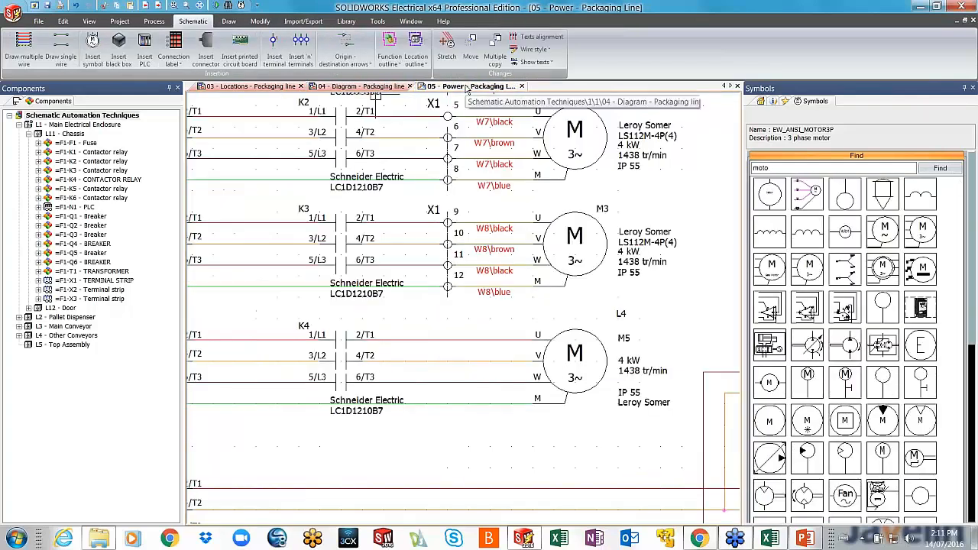
left_click(390, 88)
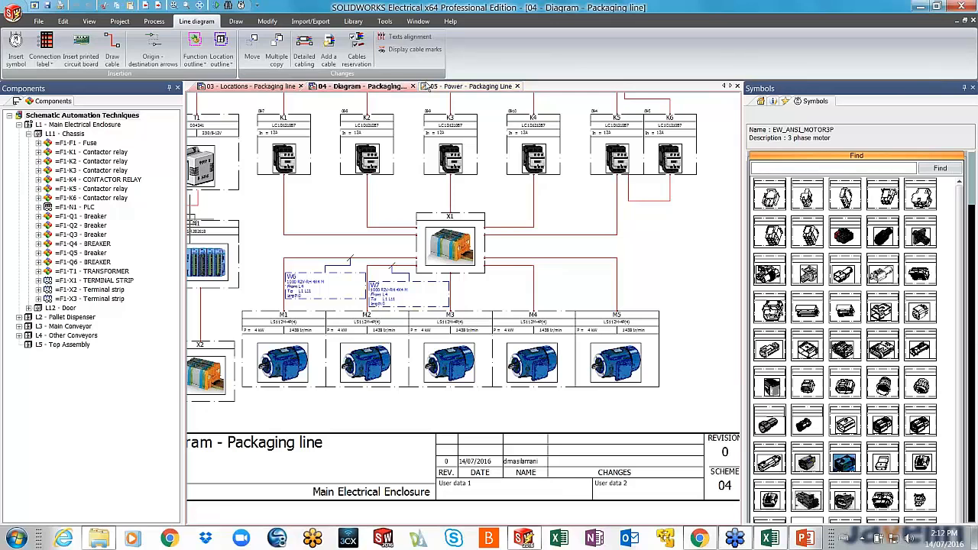
left_click(462, 85)
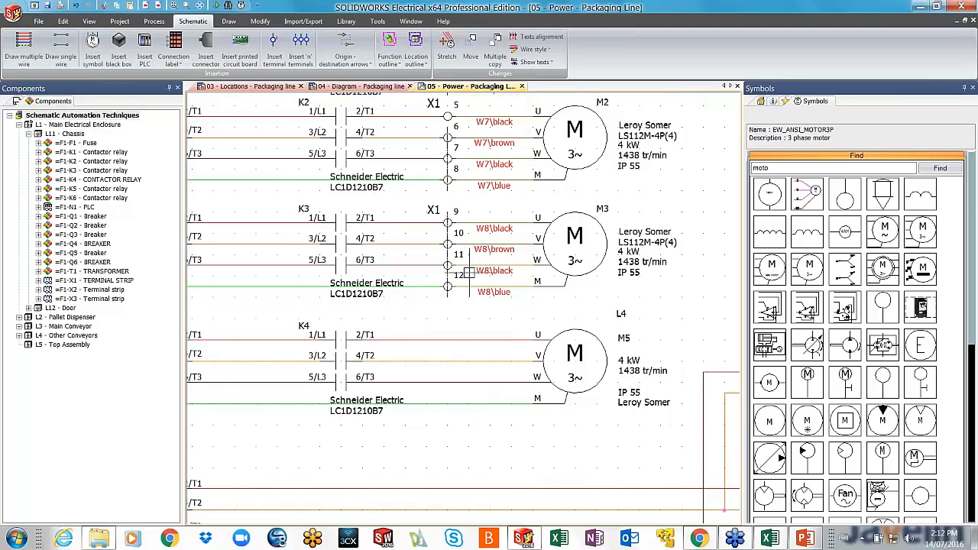
scroll(462, 298, "up", 2)
middle_click_drag(462, 293, 461, 284)
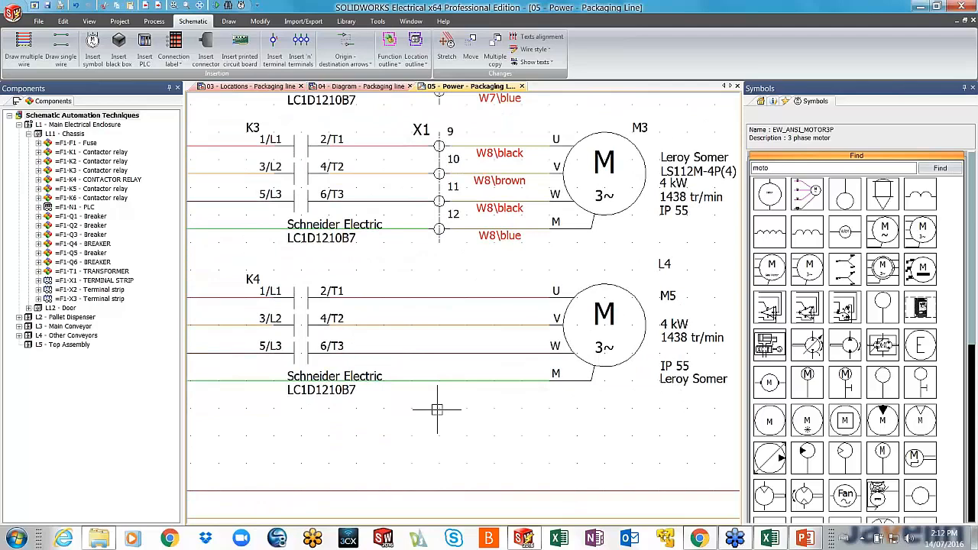
left_click(303, 60)
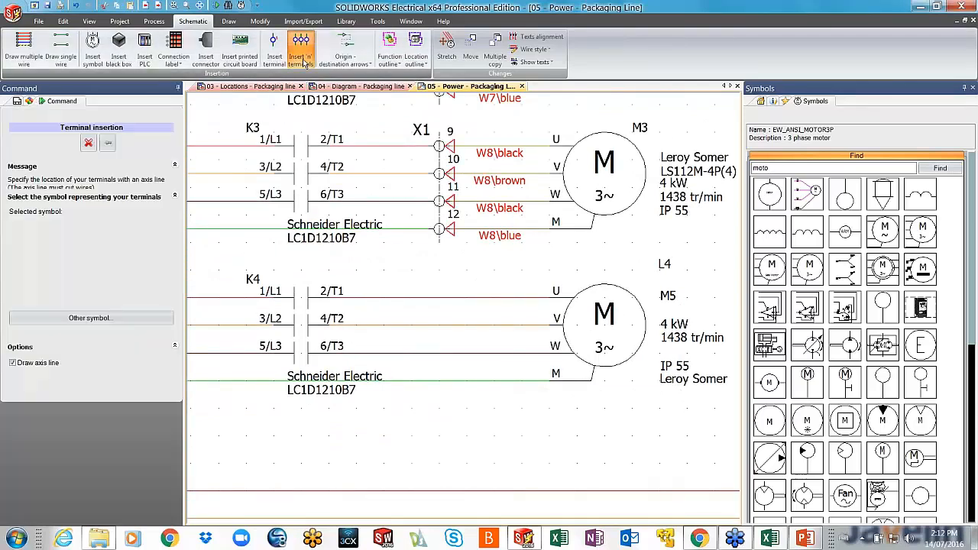
left_click(439, 282)
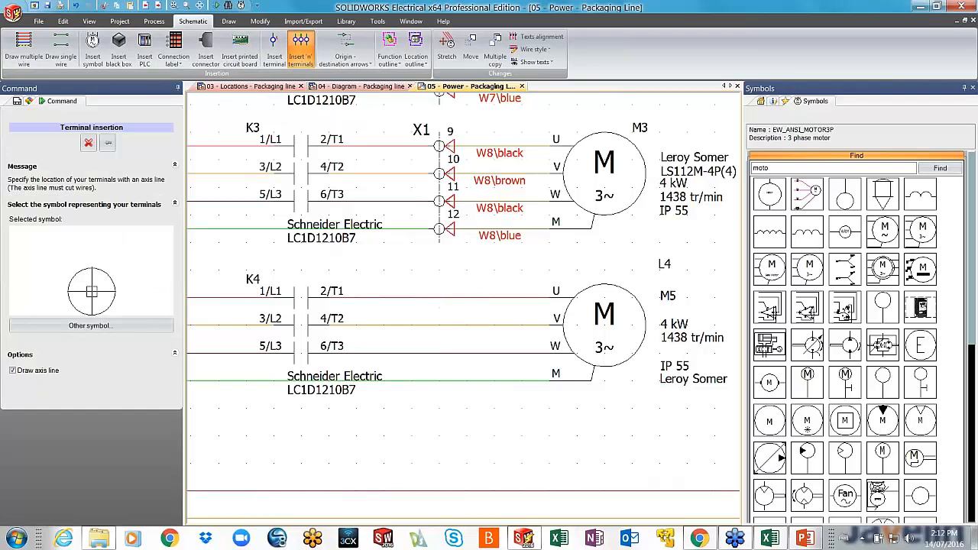
left_click(439, 409)
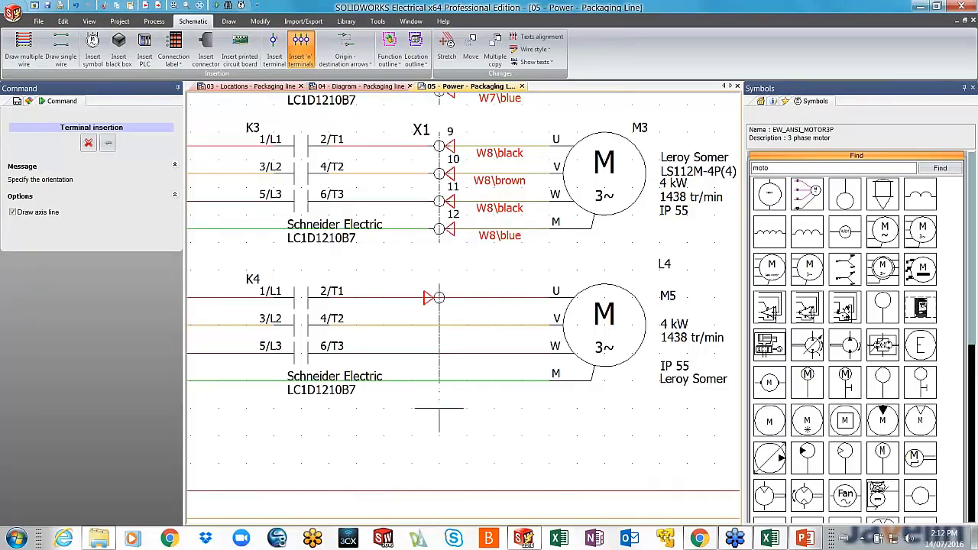
left_click(439, 409)
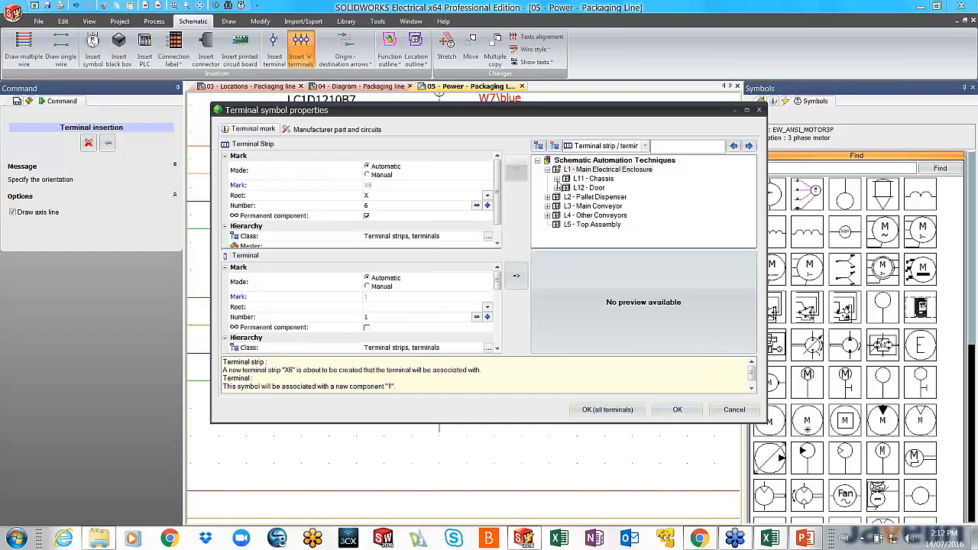
Associate all the new terminals with the existing terminal strip =F1-X1 under L11 - Chassis.
left_click(556, 179)
left_click(605, 187)
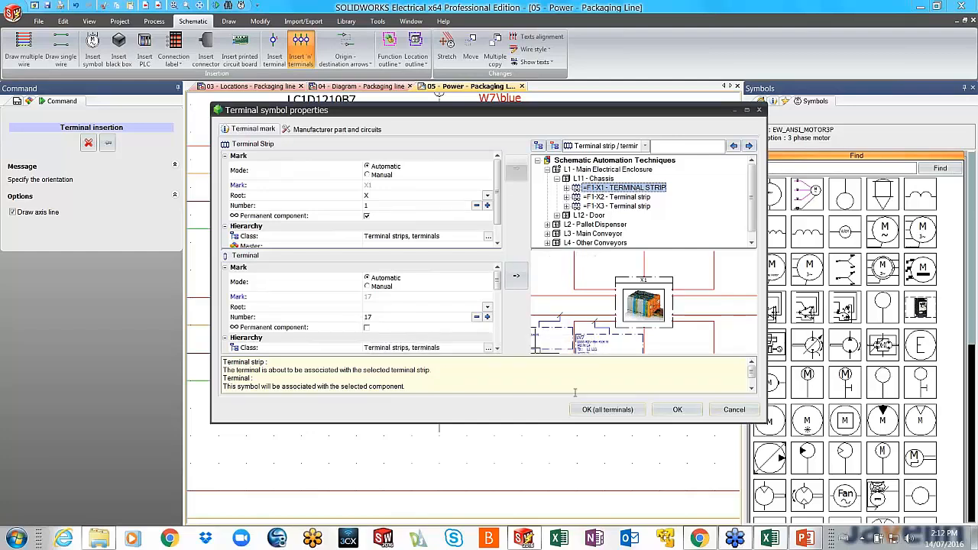
left_click(593, 409)
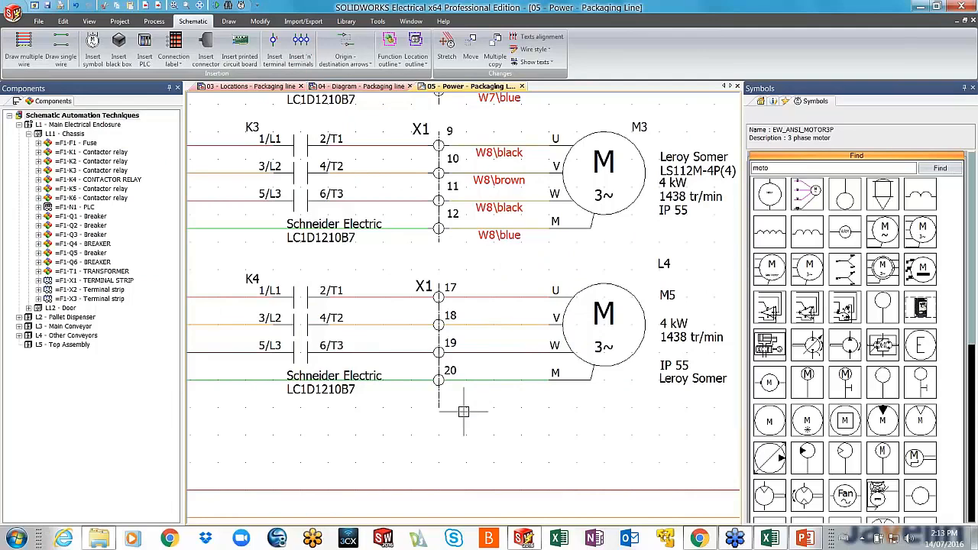
Open terminal strip X1 in the terminal strip editor from terminal 17 of the new motor circuit.
scroll(448, 318, "up", 2)
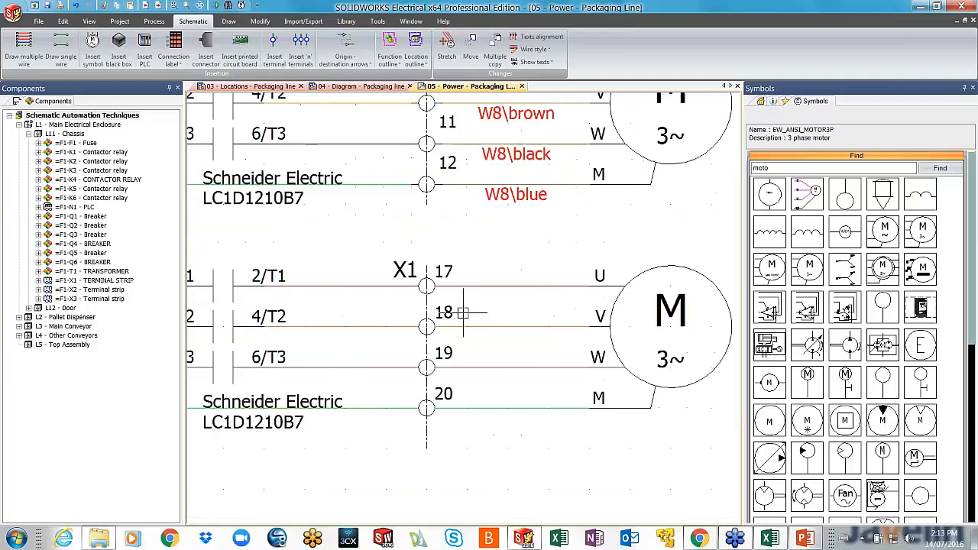
scroll(424, 289, "down", 1)
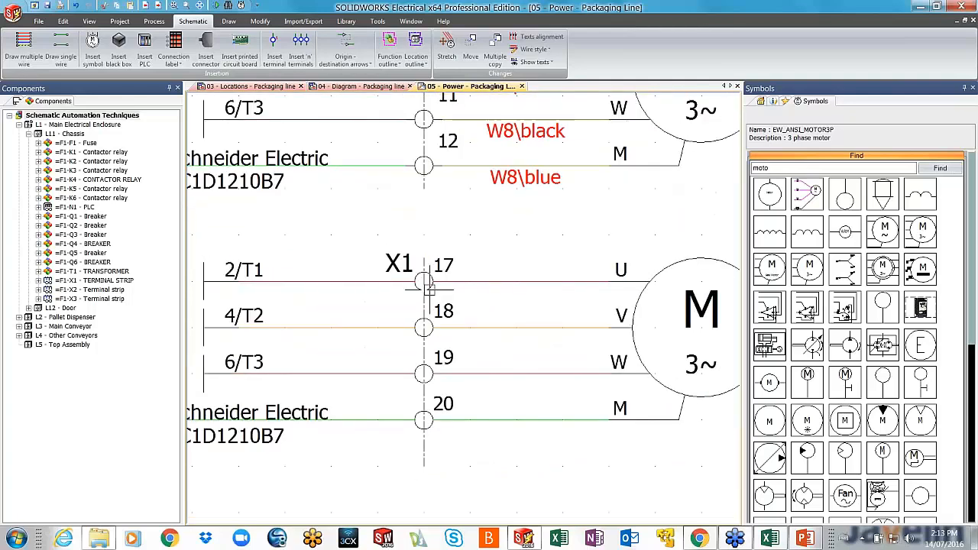
left_click(429, 288)
right_click(429, 287)
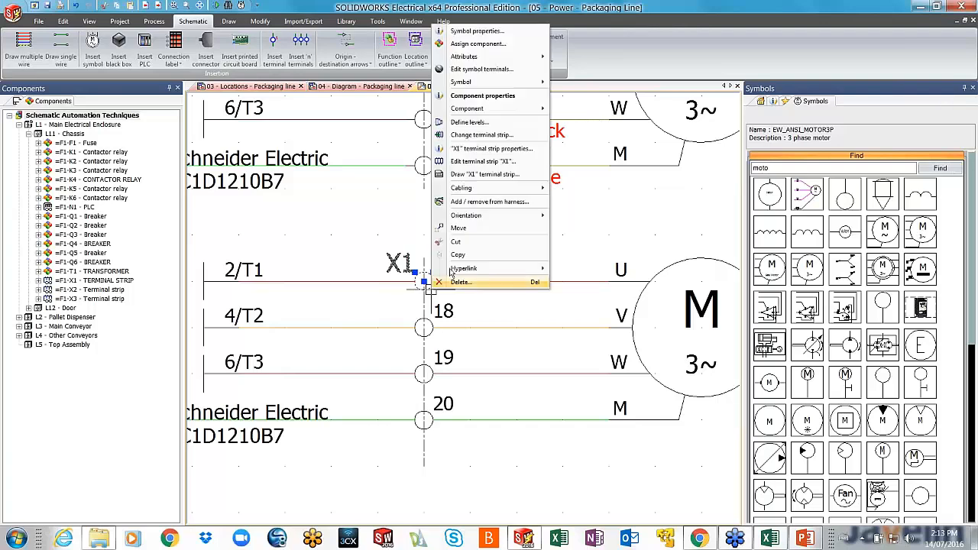
left_click(484, 162)
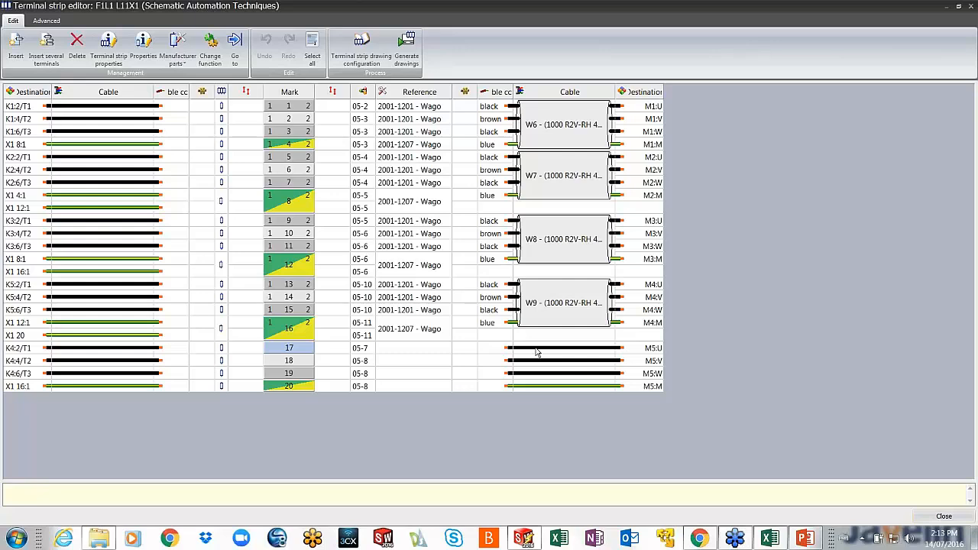
Assign the Wago manufacturer part 2001-1201 to terminals 17, 18 and 19 of strip X1.
left_click(440, 351)
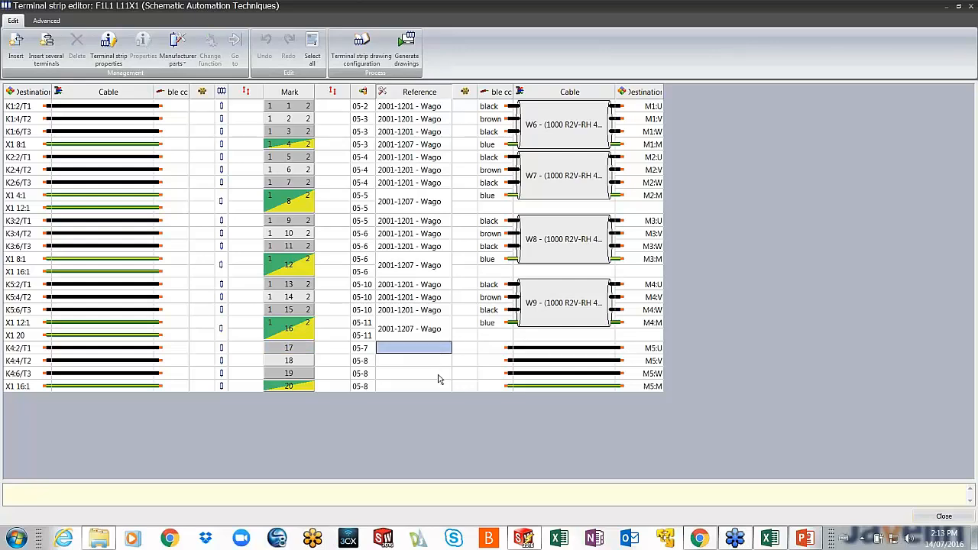
left_click(439, 375, "shift")
right_click(441, 377)
left_click(474, 382)
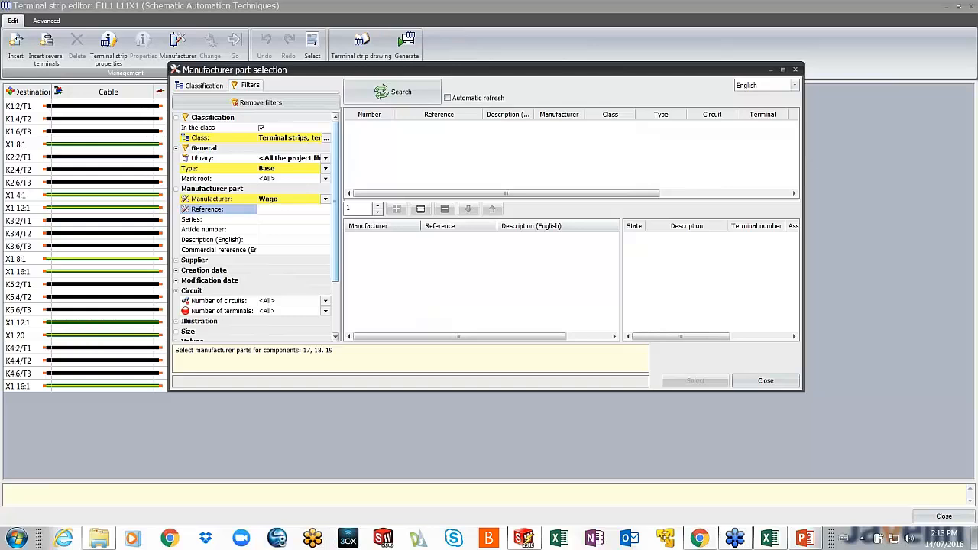
left_click_drag(409, 73, 421, 146)
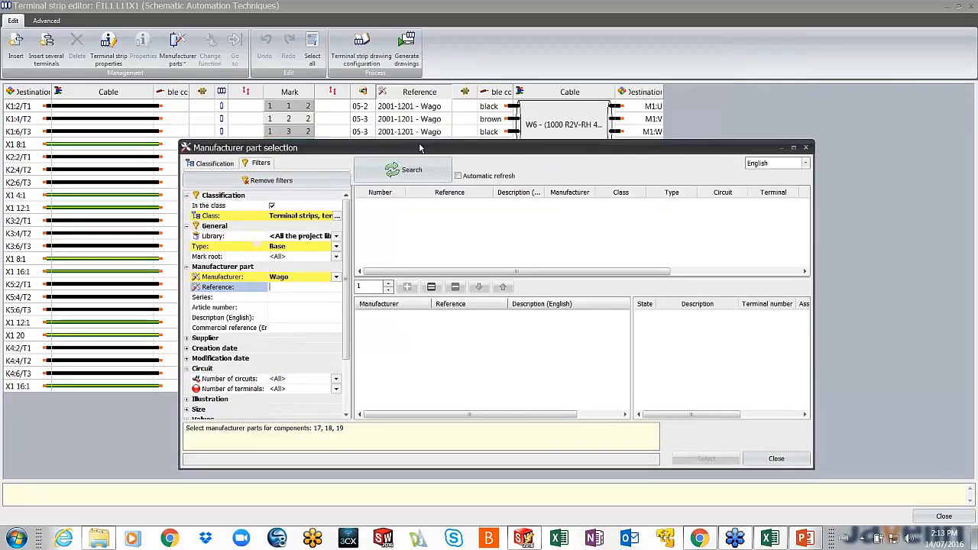
type("2001")
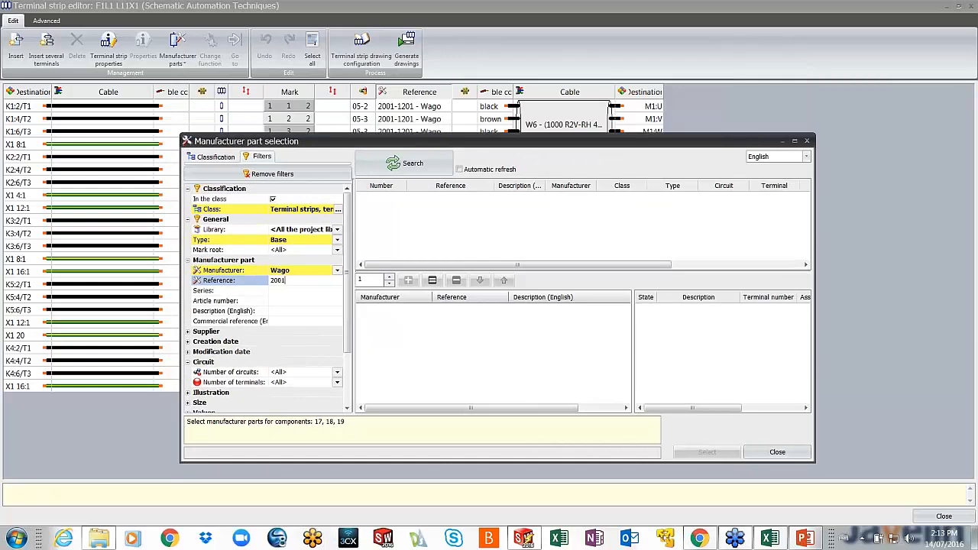
type("-1201")
left_click(412, 163)
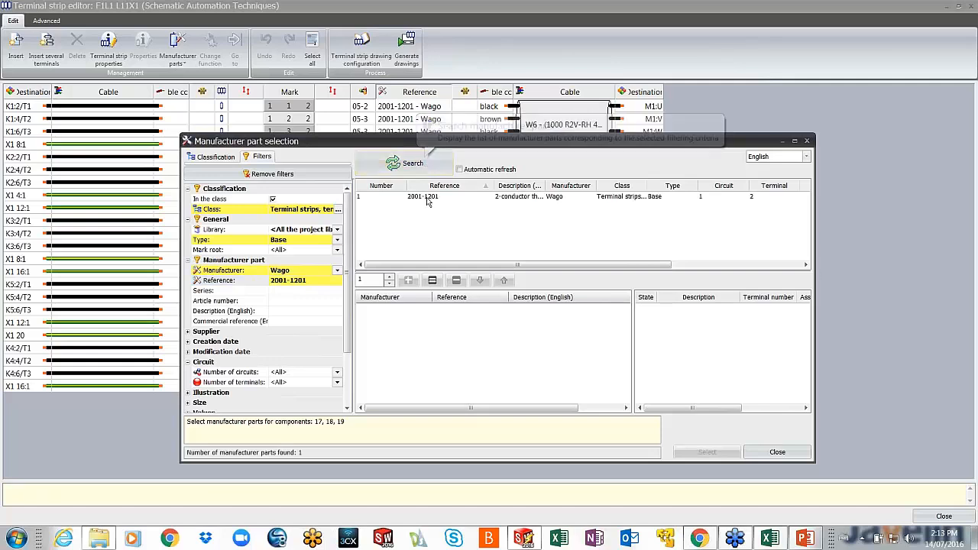
left_click(426, 197)
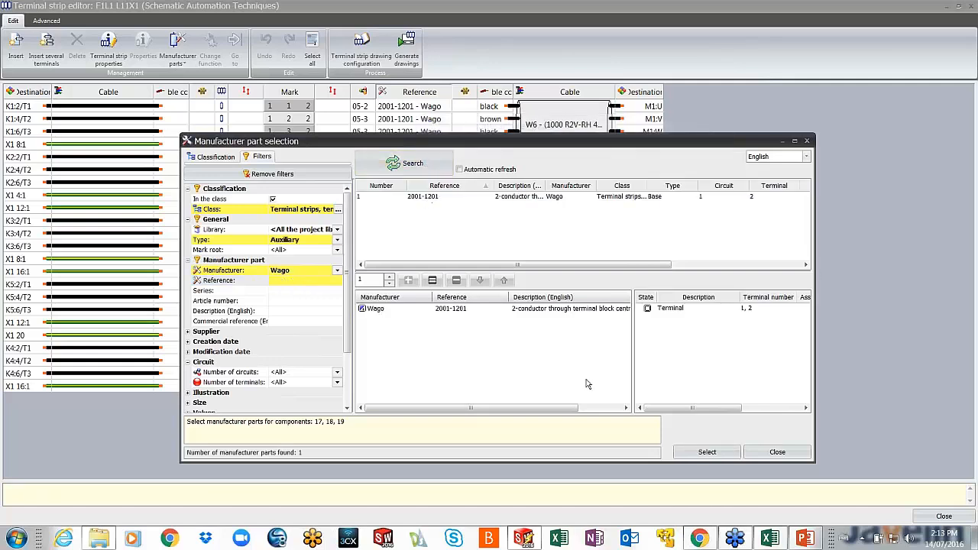
left_click(703, 452)
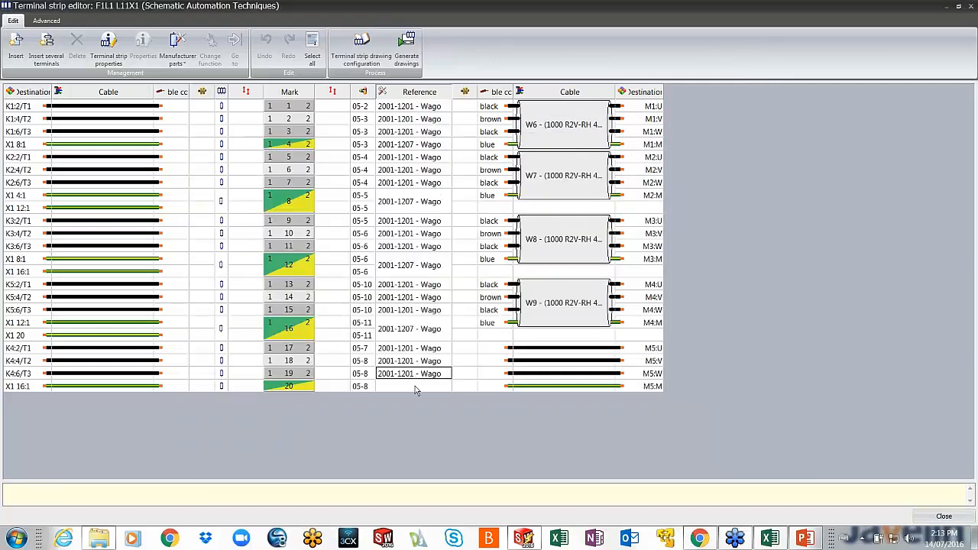
Assign the Wago manufacturer part 2001-1207 to terminal 20 of strip X1.
left_click(415, 387)
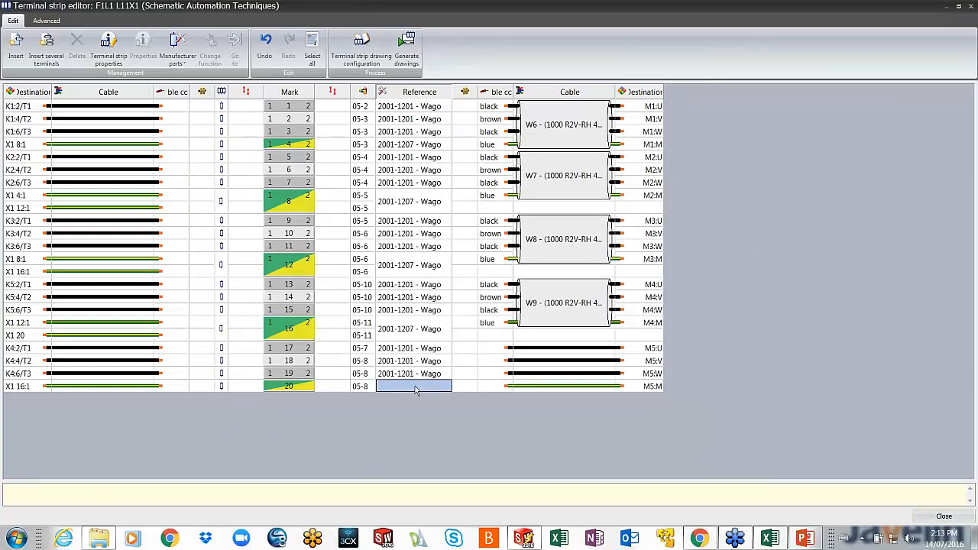
right_click(414, 385)
left_click(428, 389)
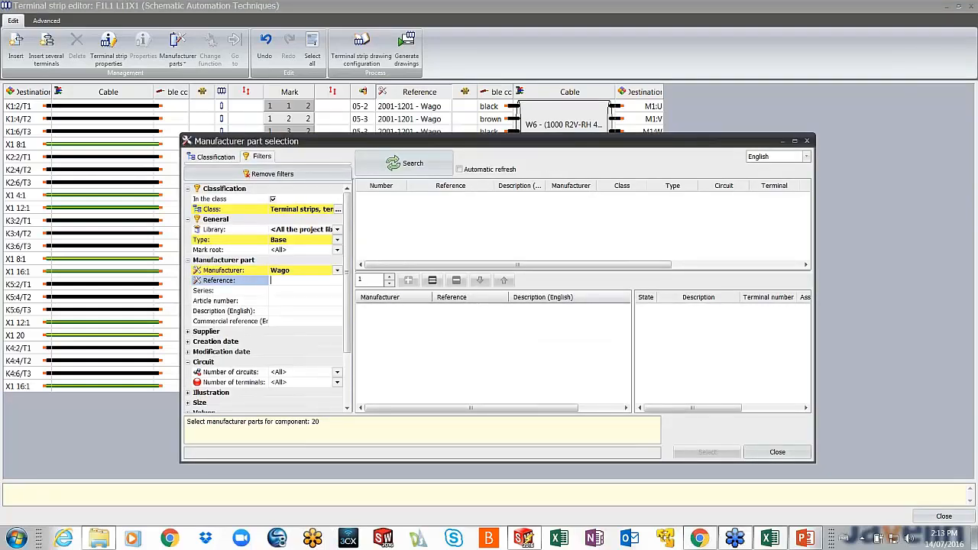
type("2001-1207")
left_click(389, 161)
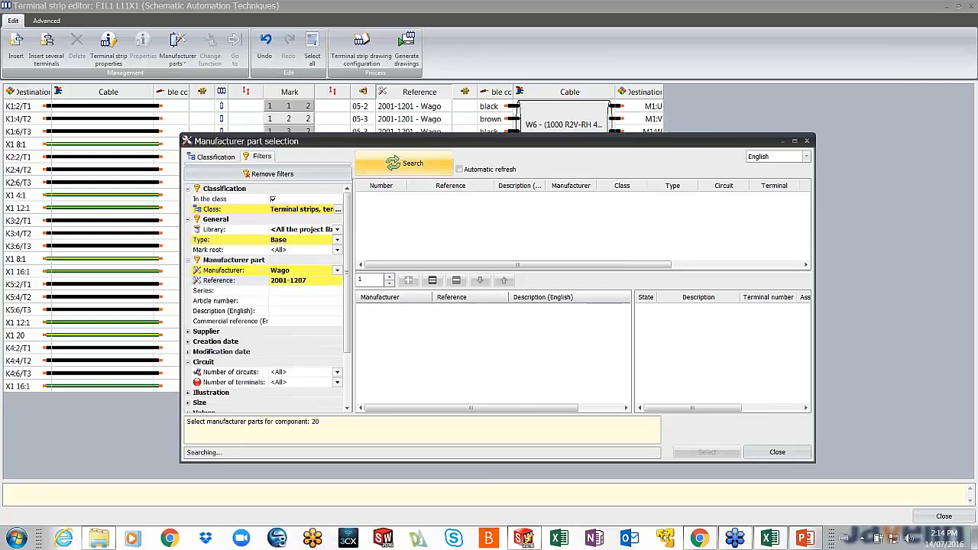
left_click(416, 197)
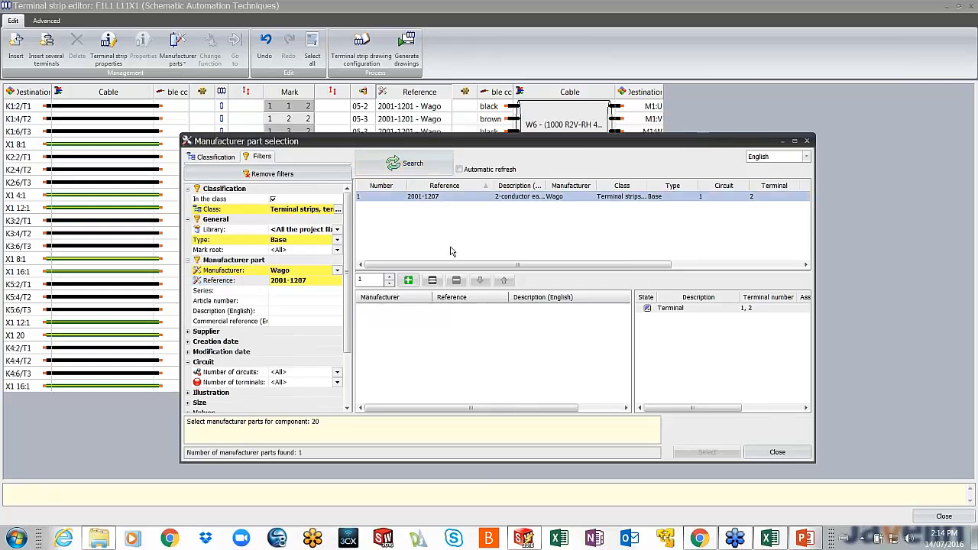
double_click(402, 197)
left_click(706, 451)
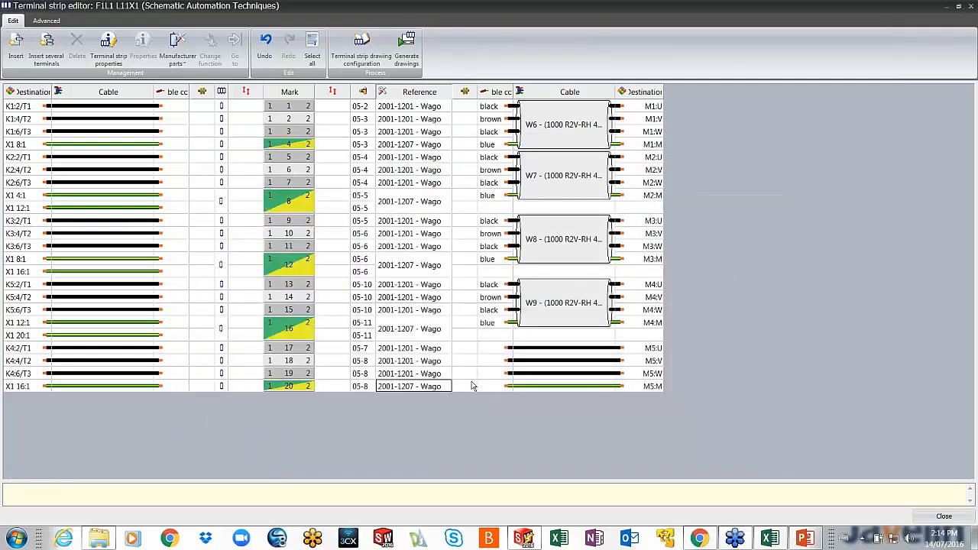
Open cable core association for the four wires running from terminals 17 to 20 to motor M5.
left_click(567, 350)
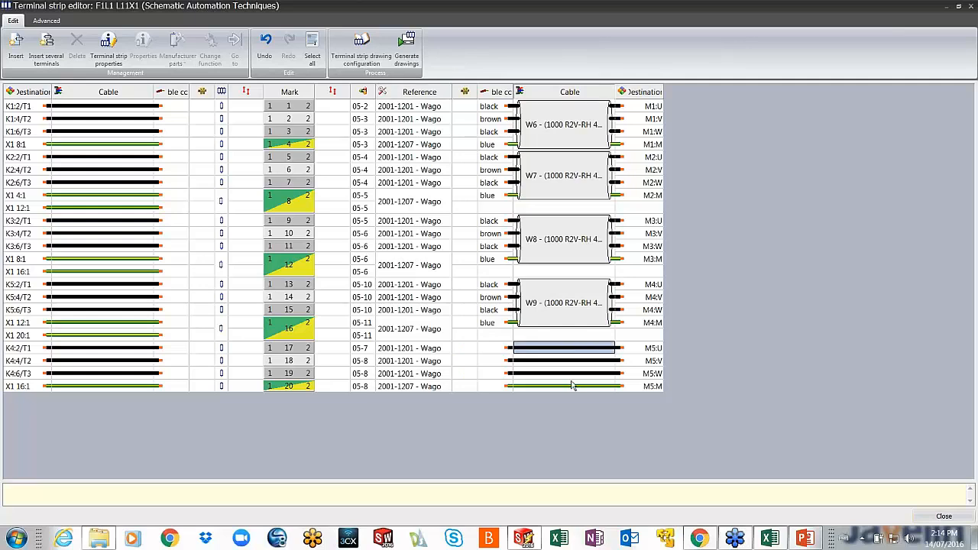
left_click(571, 386, "shift")
right_click(572, 387)
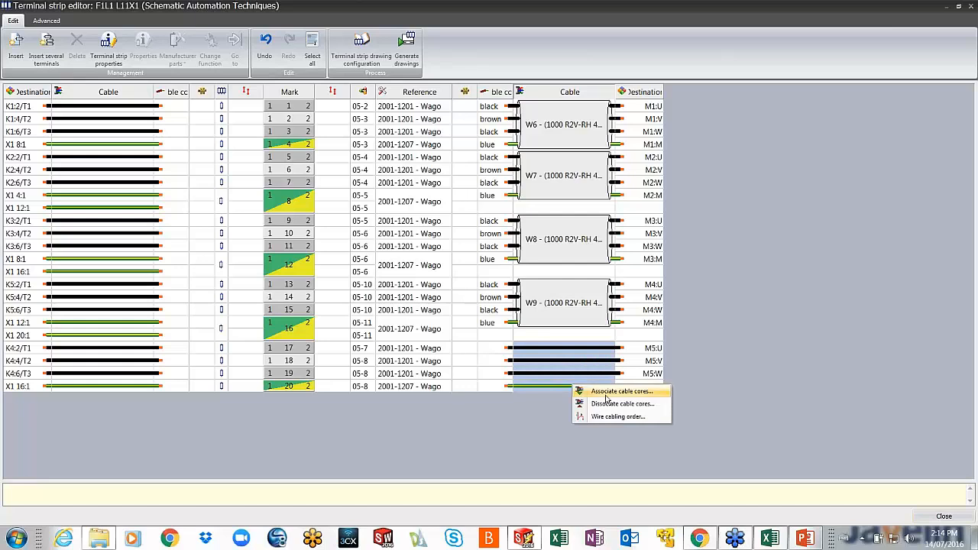
left_click(606, 392)
Associate all four cores of cable W10 with the M5 wires, and check the core labels in the power schematic.
left_click(22, 105)
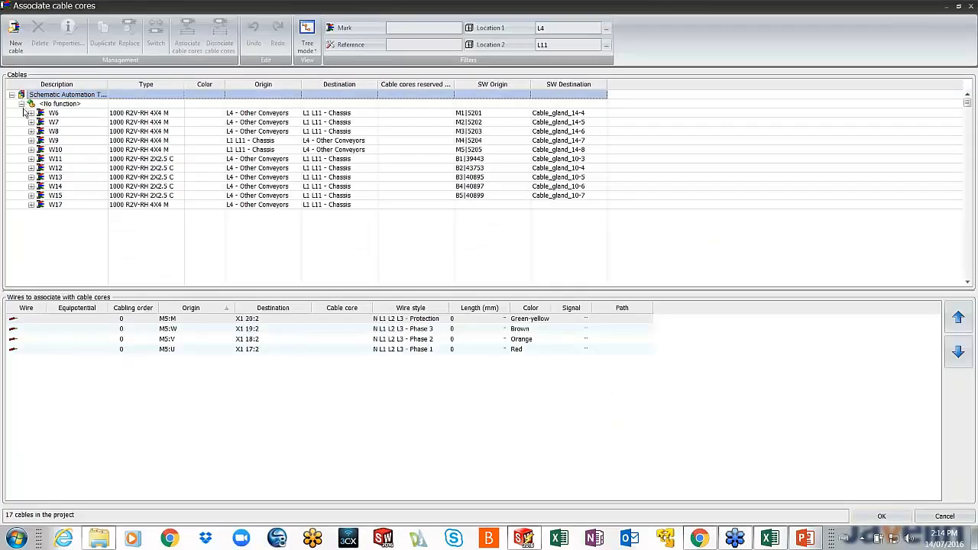
left_click(31, 149)
left_click(61, 159)
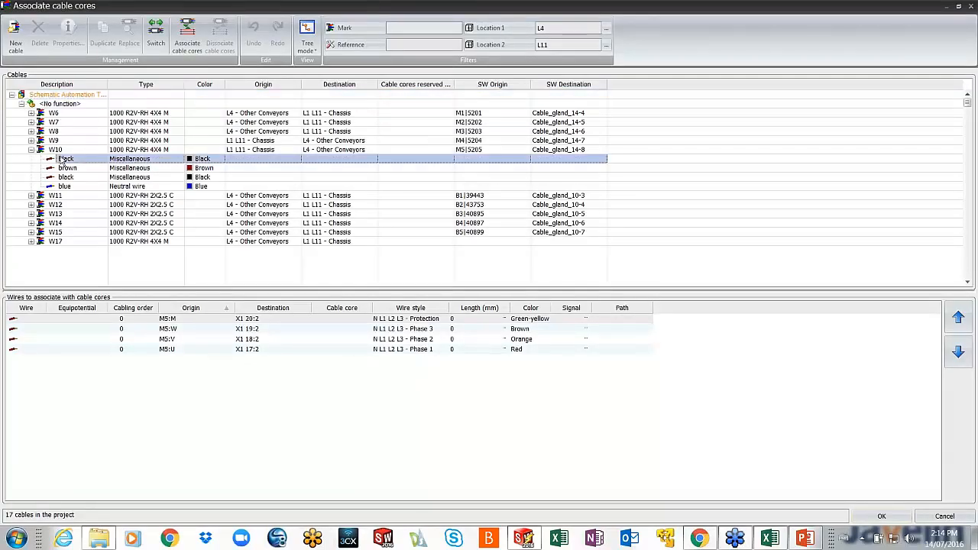
left_click(65, 188, "shift")
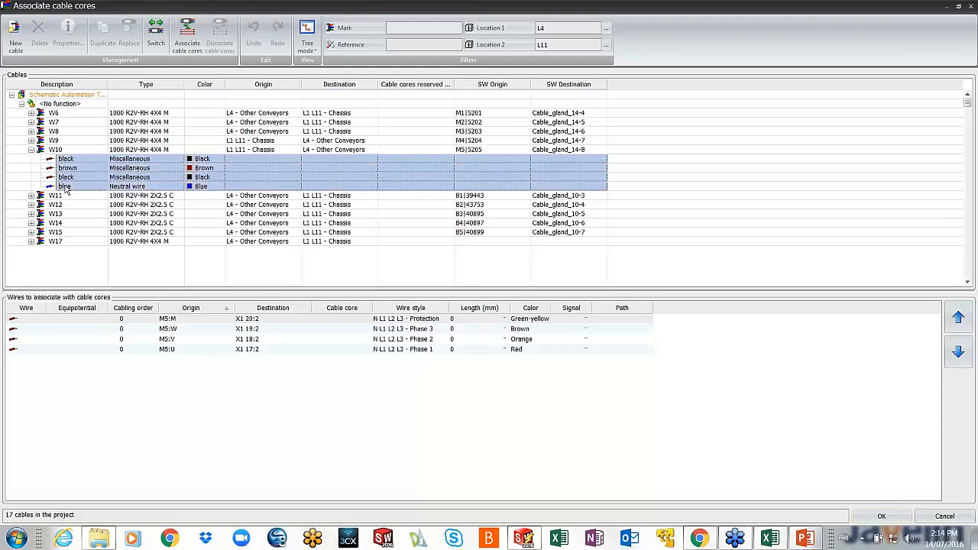
left_click(15, 320)
left_click(26, 350, "shift")
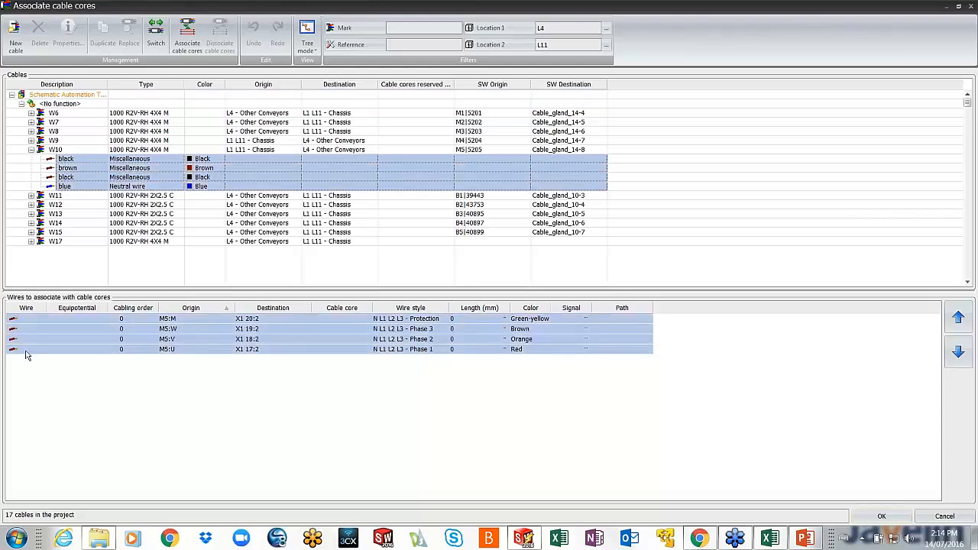
left_click(187, 38)
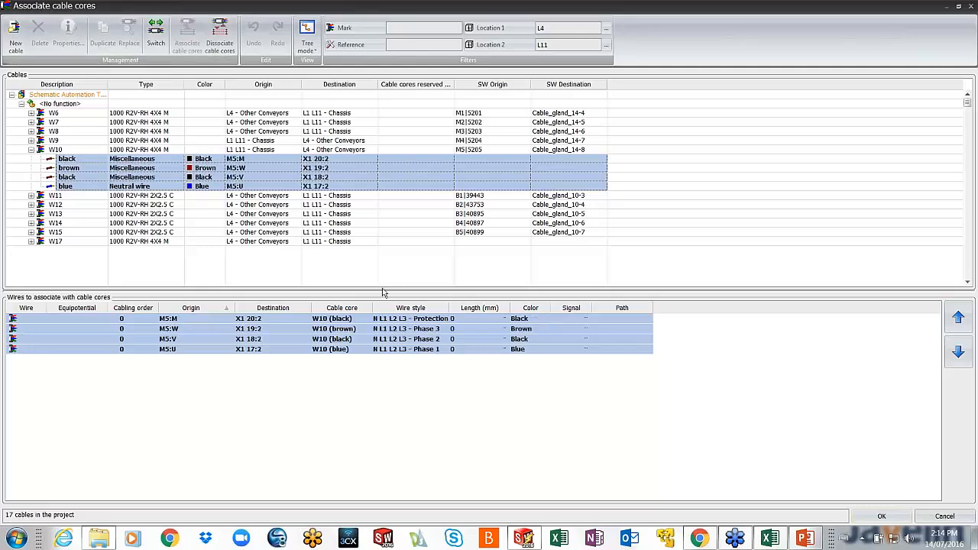
left_click(864, 513)
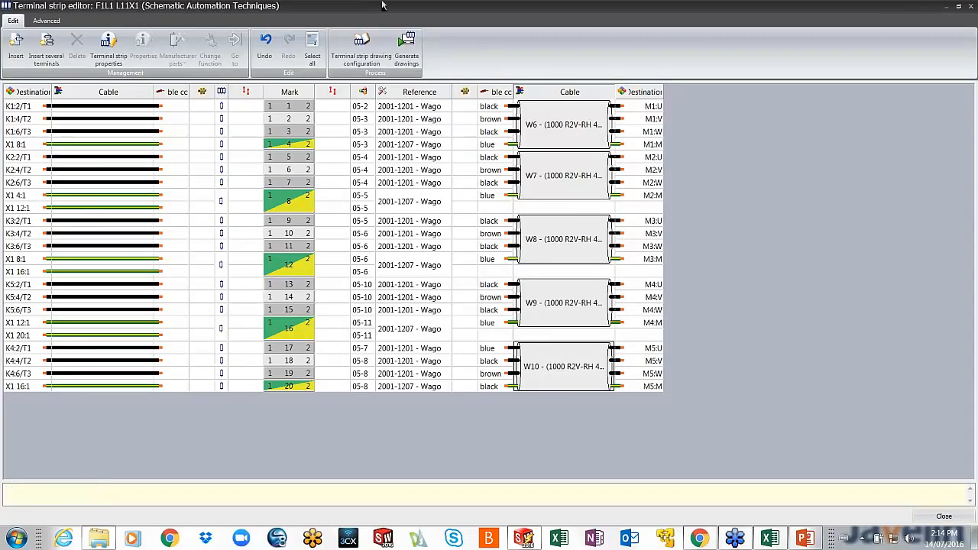
left_click_drag(382, 6, 110, 80)
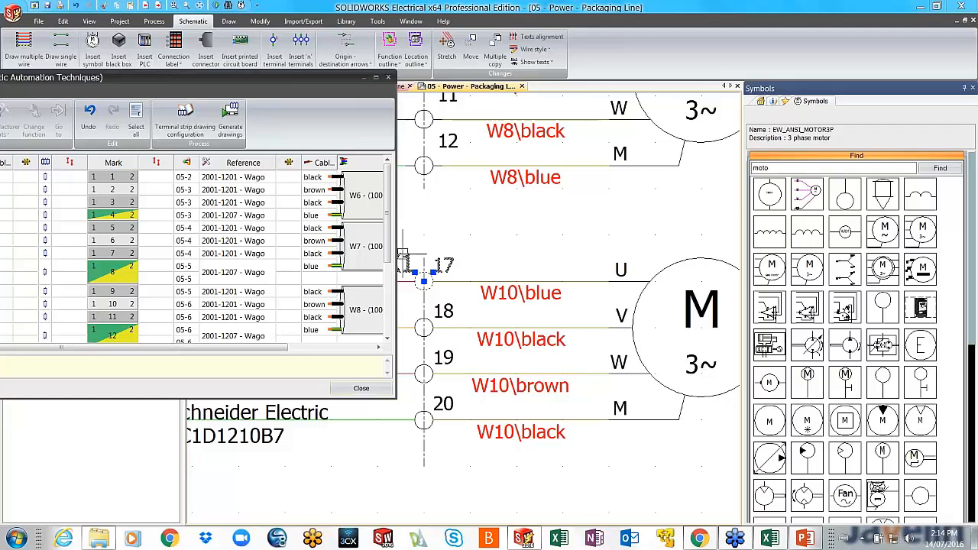
left_click(375, 79)
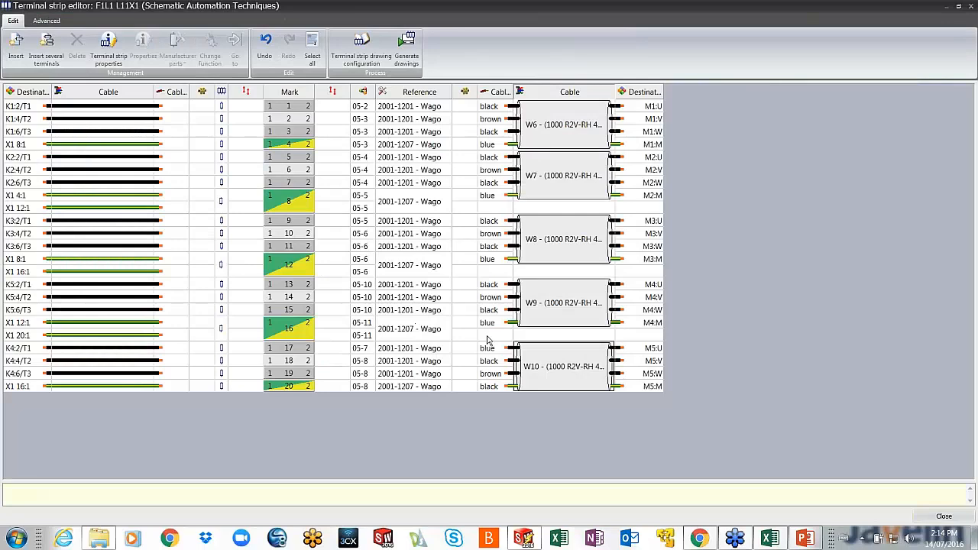
Generate the X1 terminal strip drawings in the 2 - Schematic Diagrams folder of the Packaging Line book, and close the editor.
left_click(405, 61)
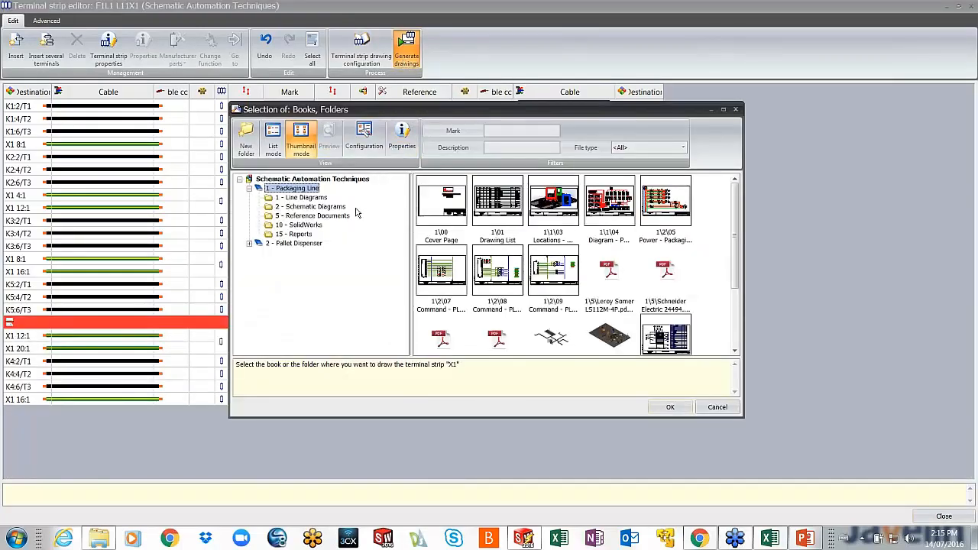
left_click(328, 206)
left_click(669, 407)
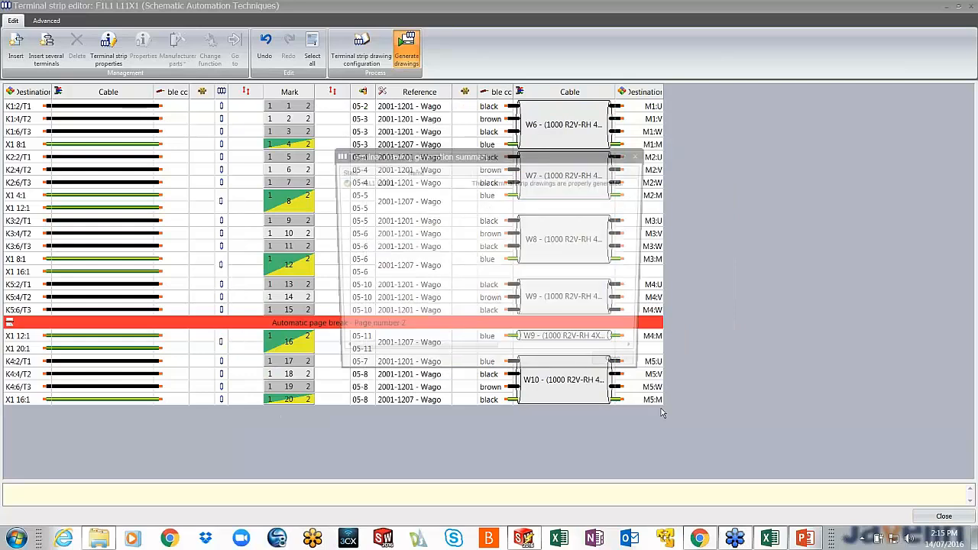
left_click(638, 370)
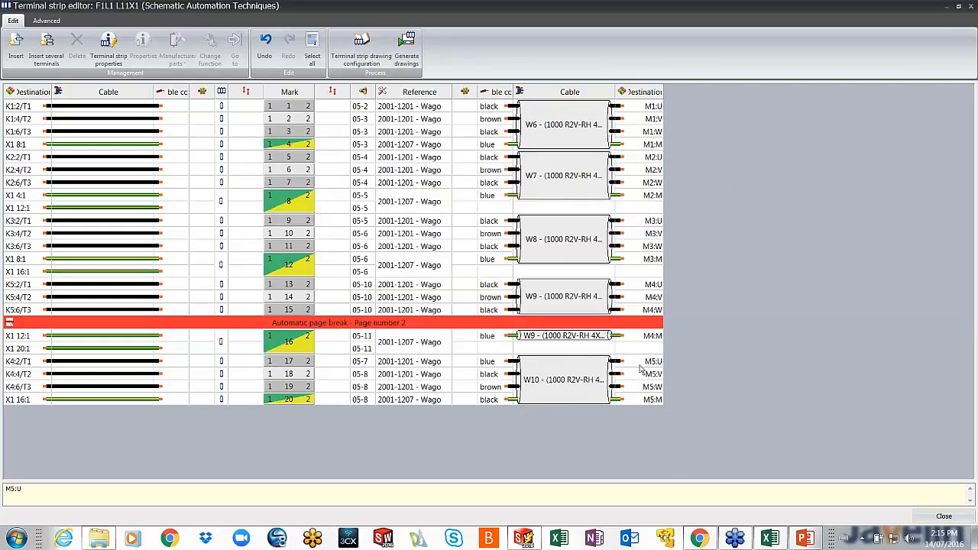
left_click(943, 517)
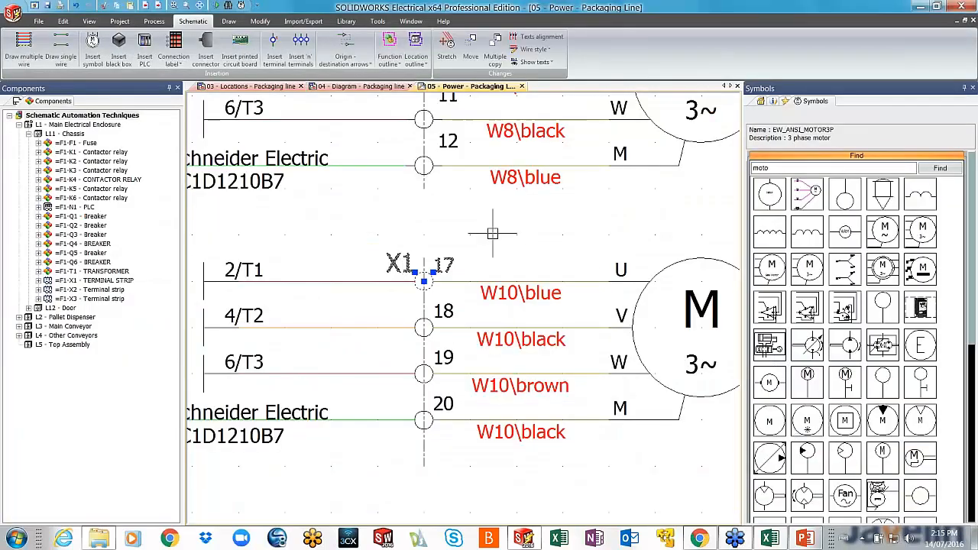
Open generated drawing 13 and examine the X1 terminals, cables and motor connections.
scroll(492, 233, "down", 5)
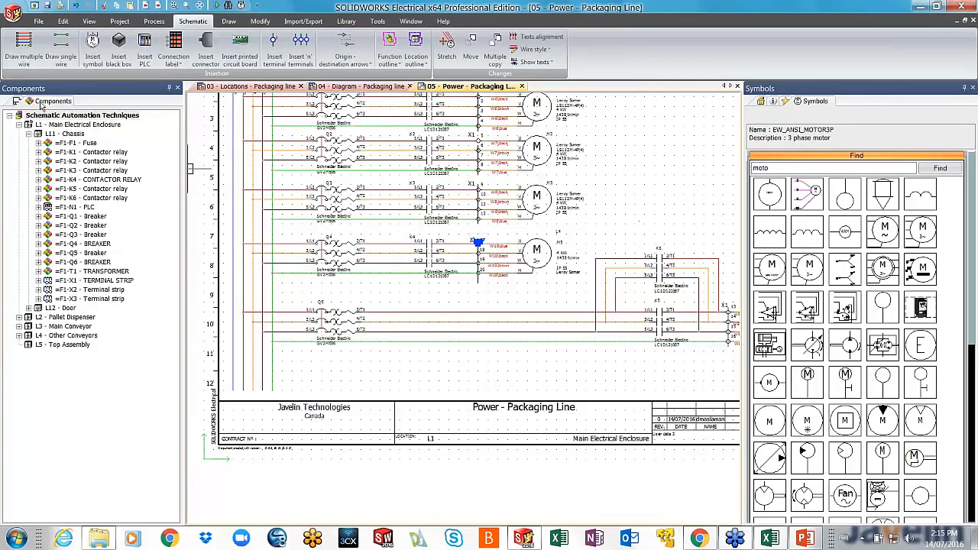
left_click(17, 102)
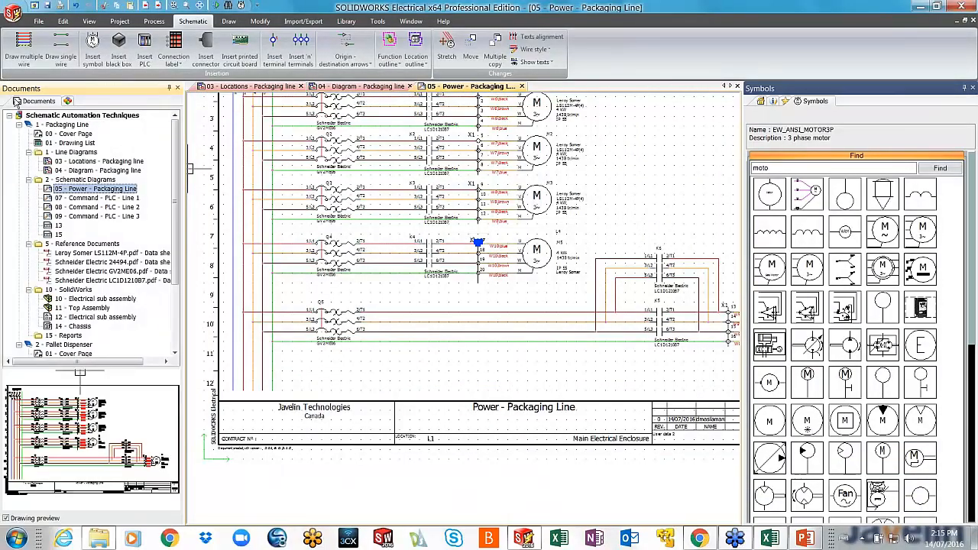
double_click(58, 225)
scroll(512, 204, "down", 5)
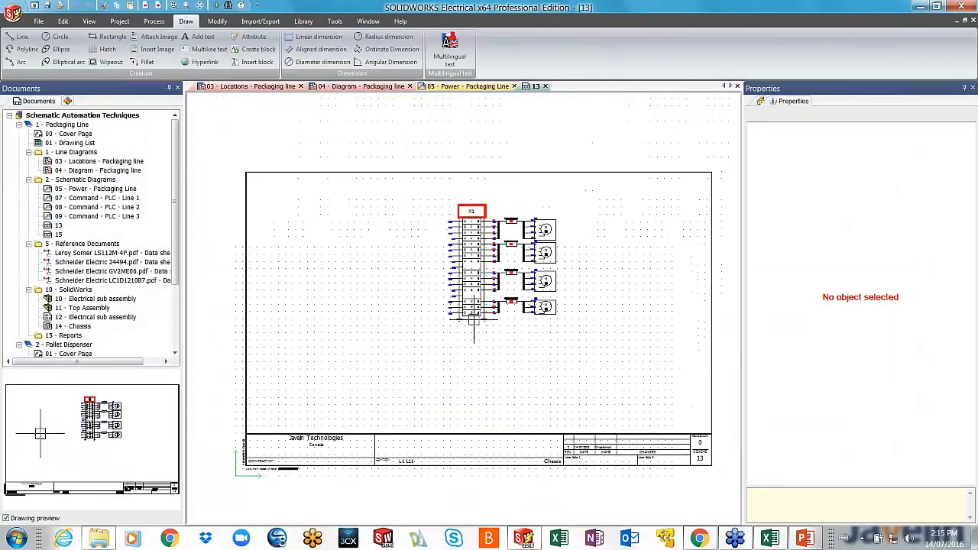
scroll(502, 256, "up", 4)
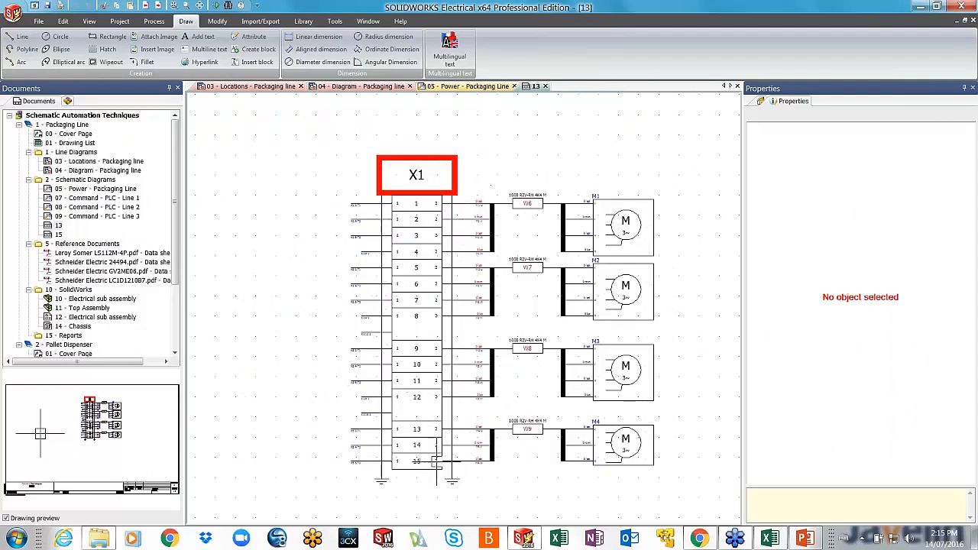
scroll(623, 420, "up", 1)
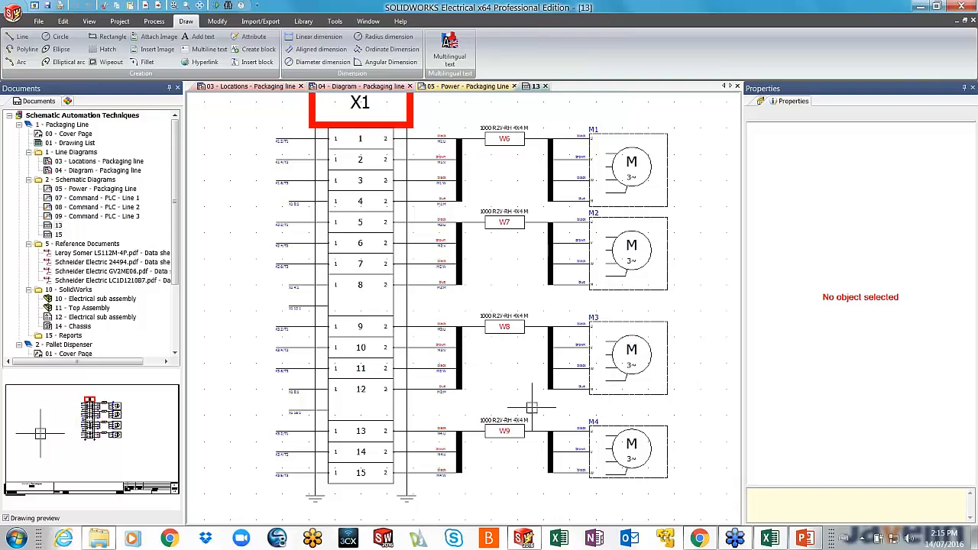
scroll(294, 373, "up", 2)
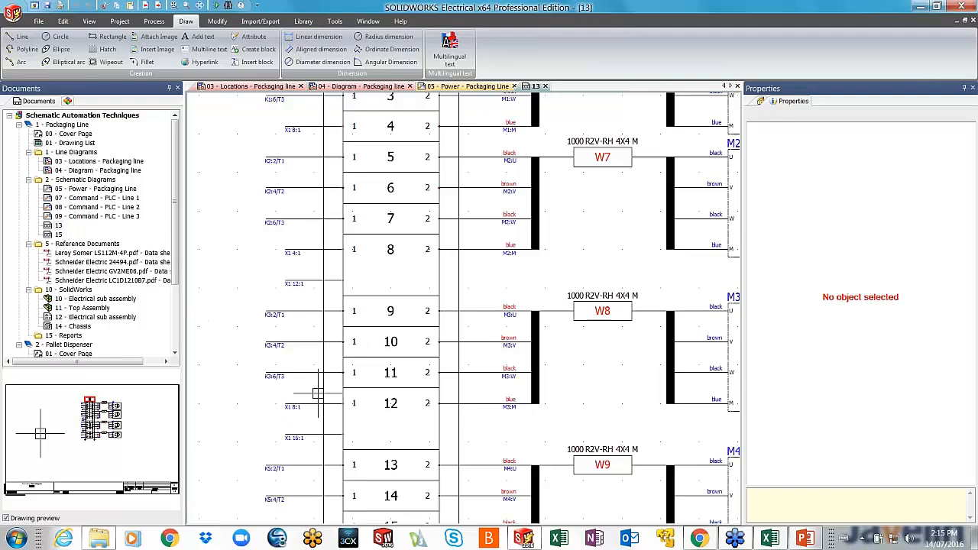
Open generated drawing 15, examine terminals 17 to 20 and the M5 connections, and close both terminal strip drawings.
double_click(58, 235)
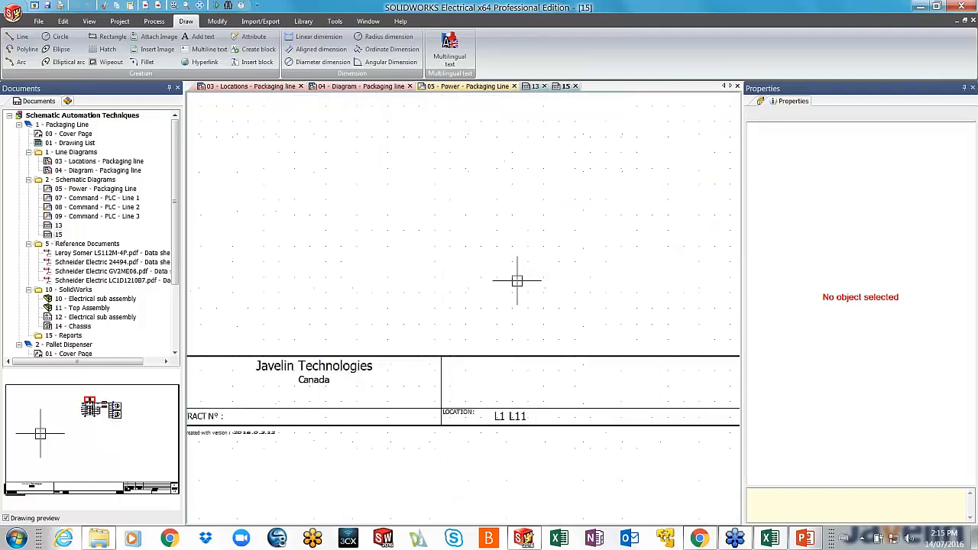
scroll(590, 255, "down", 9)
middle_click_drag(614, 225, 591, 272)
scroll(620, 229, "up", 6)
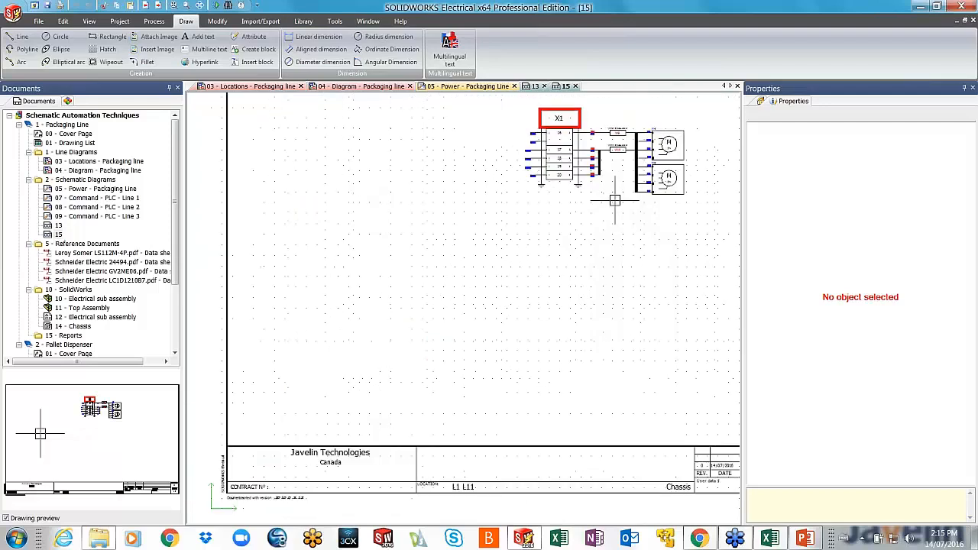
scroll(615, 200, "up", 1)
middle_click_drag(615, 200, 516, 211)
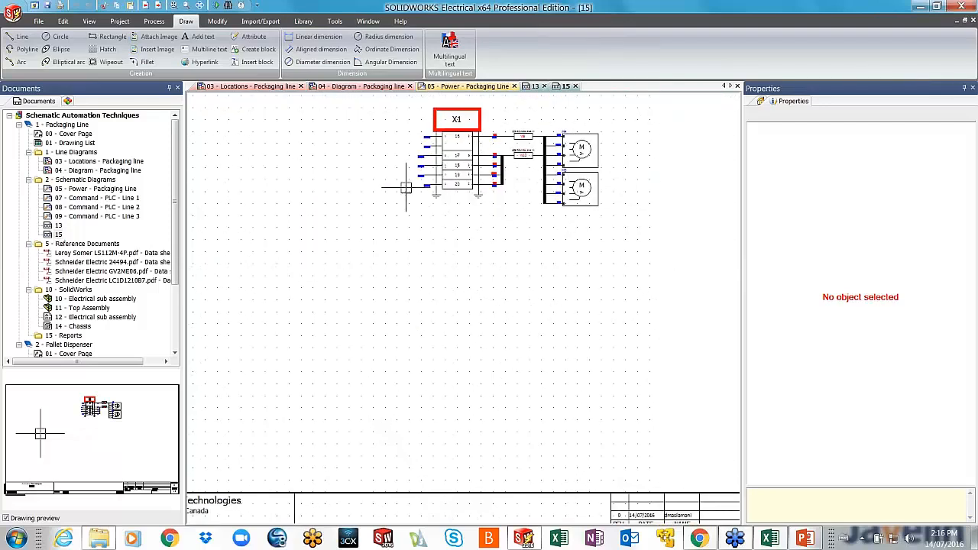
scroll(409, 159, "up", 3)
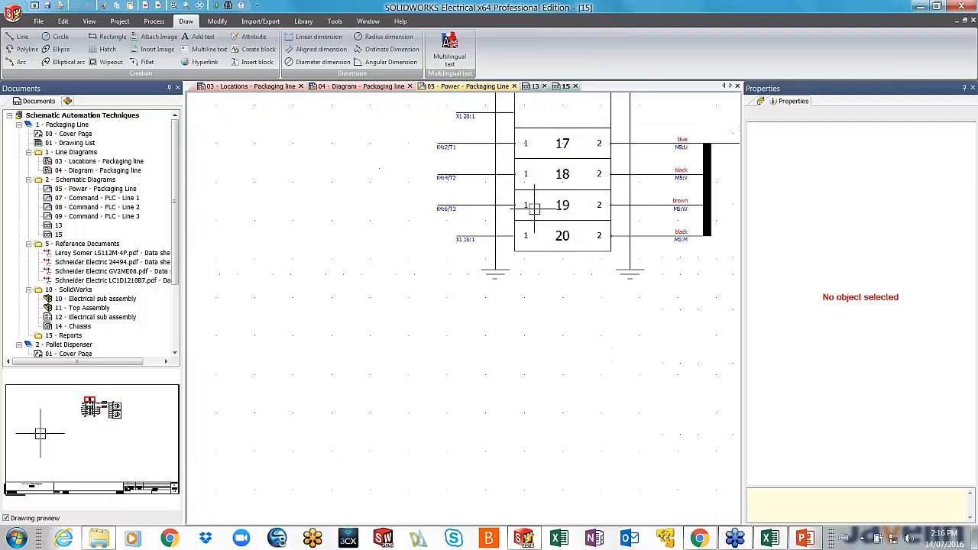
scroll(588, 354, "down", 3)
middle_click_drag(562, 344, 321, 298)
scroll(417, 283, "up", 2)
scroll(522, 351, "up", 1)
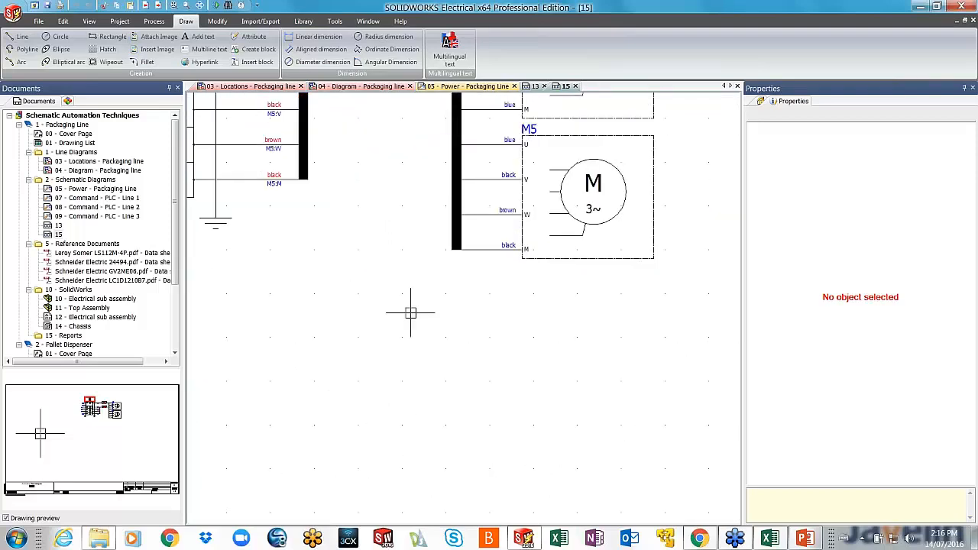
left_click(574, 86)
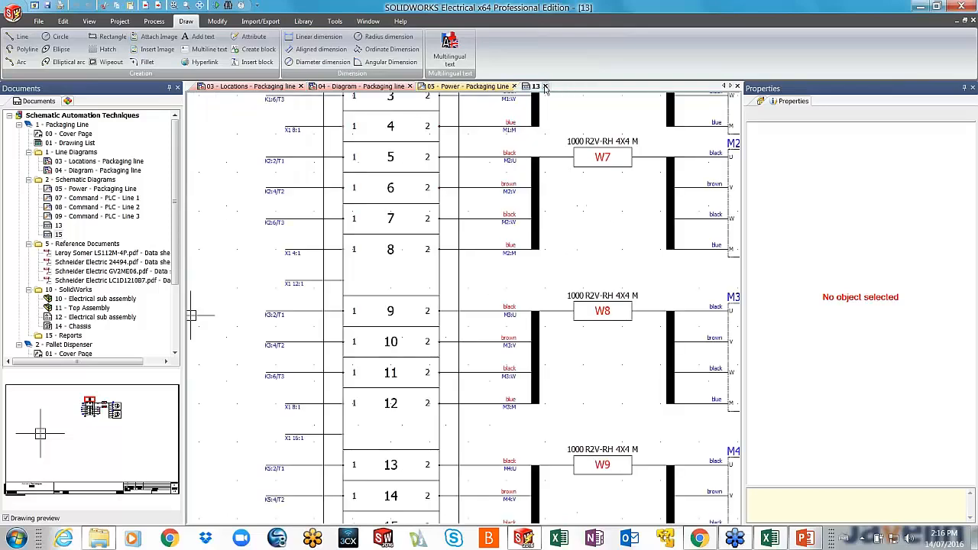
left_click(545, 86)
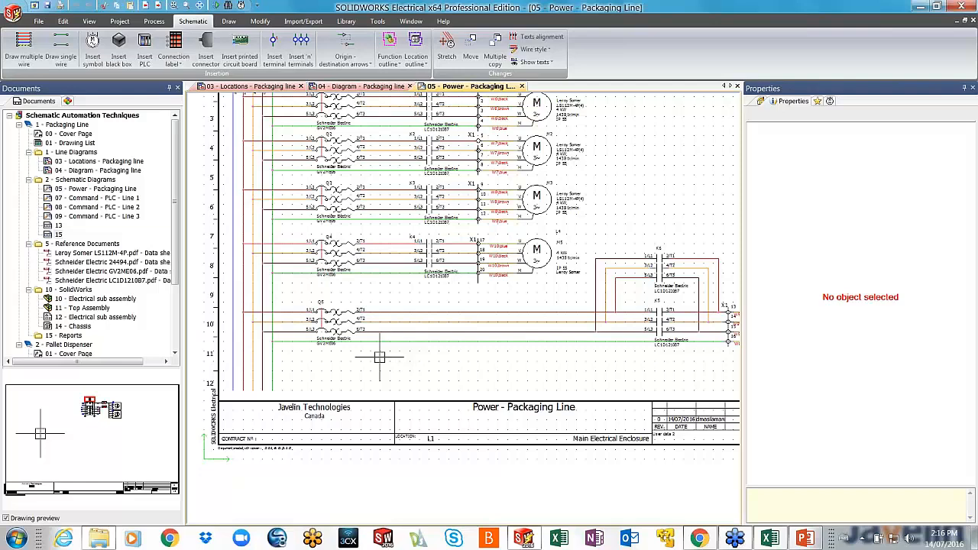
Add a new PLC mark in the PLCs manager and assign it the Schneider Electric part SR2A101BD.
left_click(120, 20)
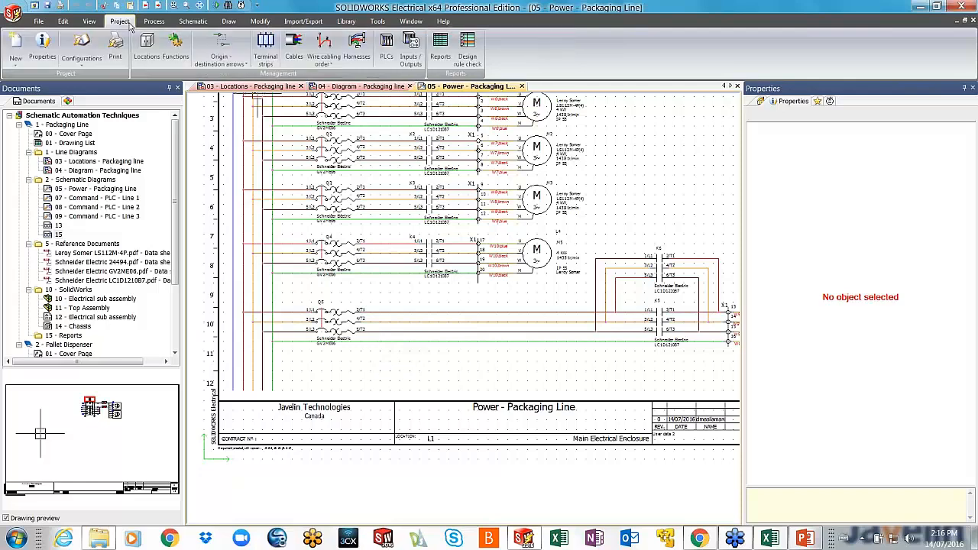
left_click(384, 59)
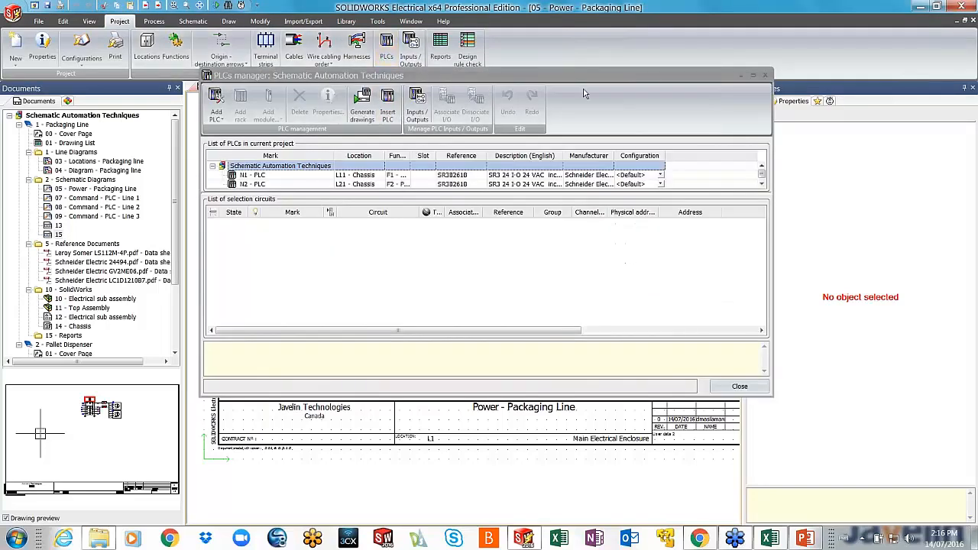
double_click(587, 76)
left_click(15, 46)
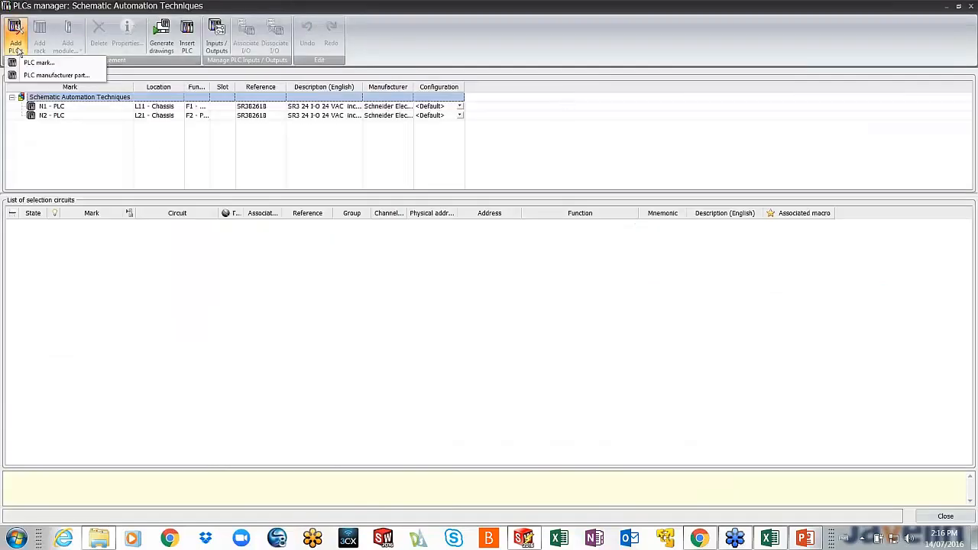
left_click(34, 62)
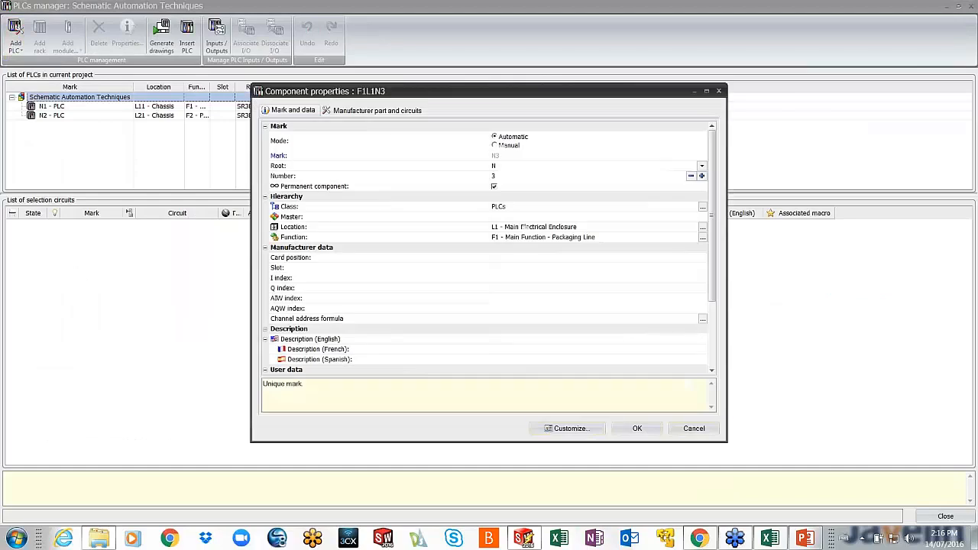
left_click(365, 111)
left_click(295, 141)
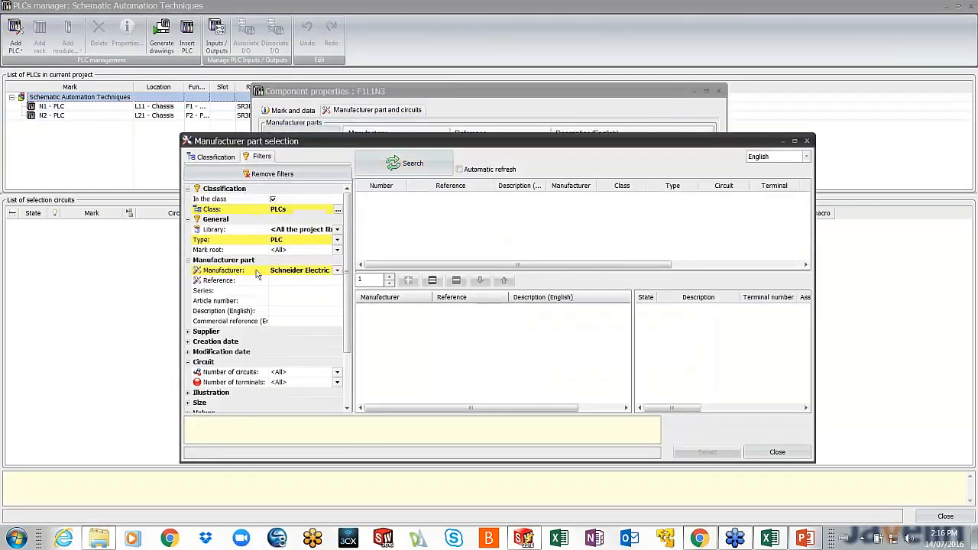
left_click(404, 164)
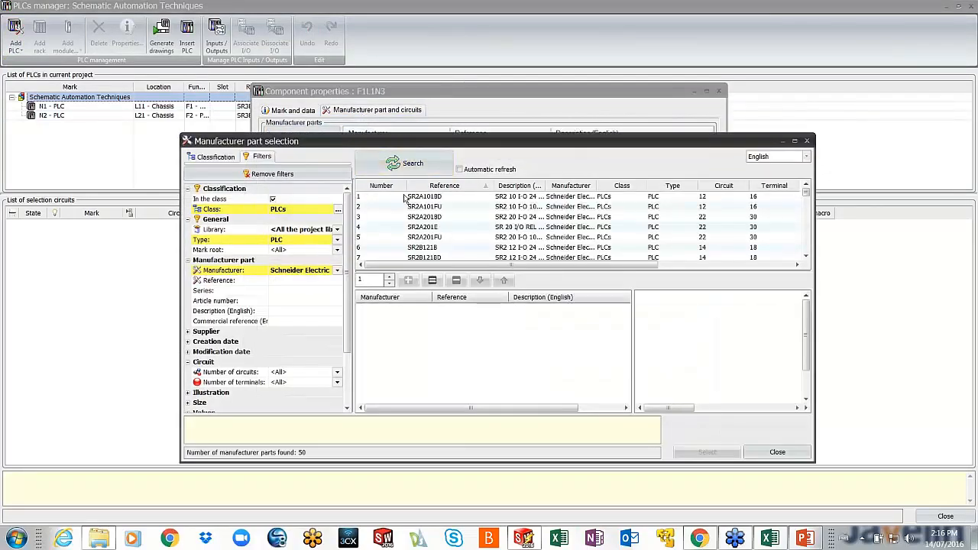
left_click(405, 199)
left_click(706, 451)
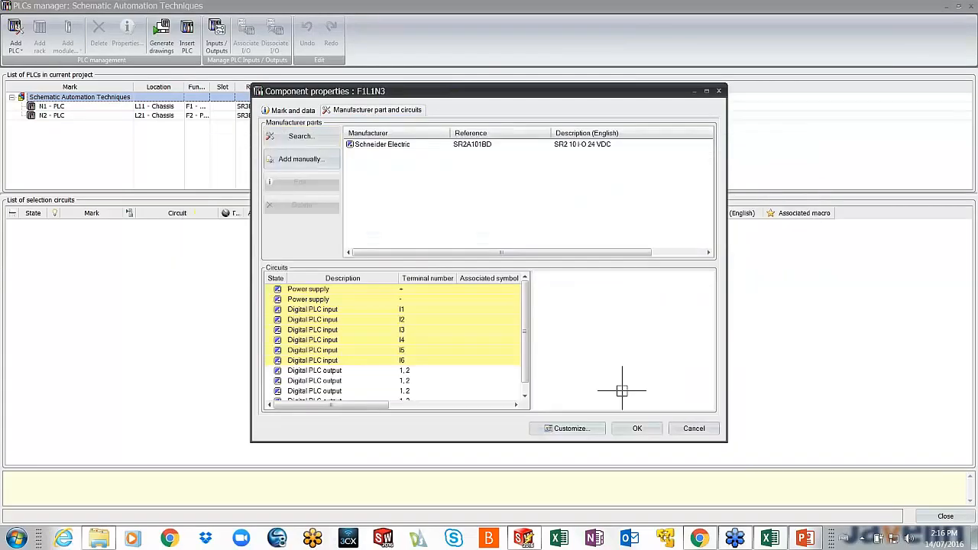
left_click(636, 429)
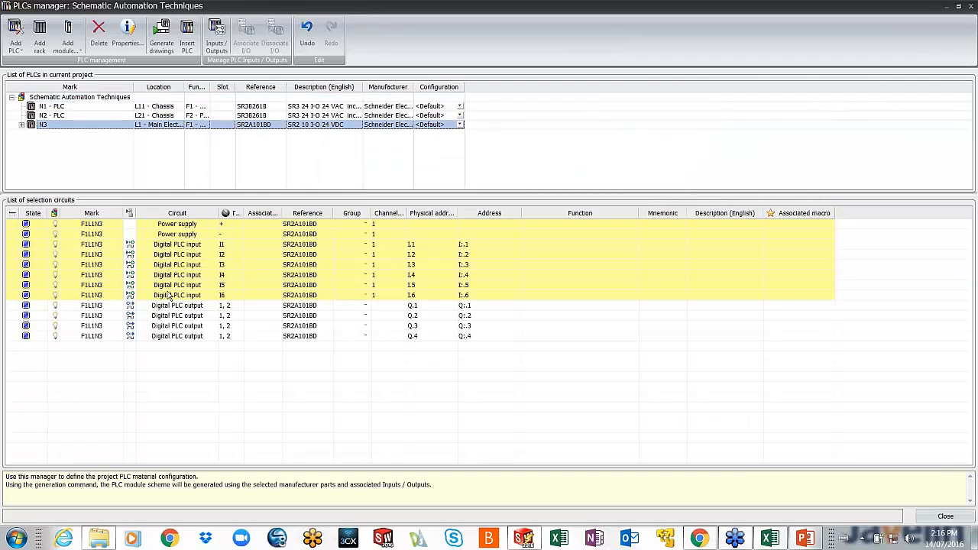
Create inputs/outputs for the new PLC's circuits from the power supply rows through digital inputs I1 to I6.
left_click(14, 227)
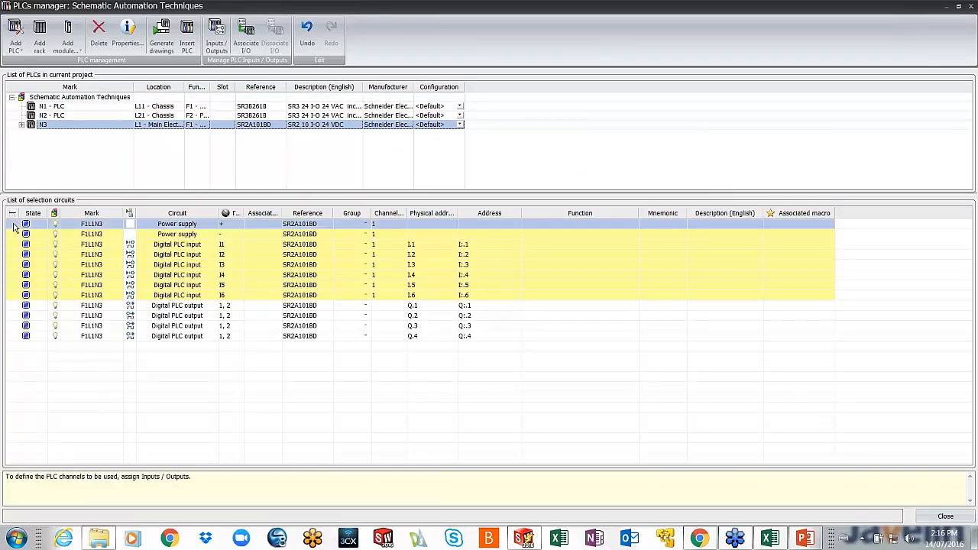
left_click(13, 297, "shift")
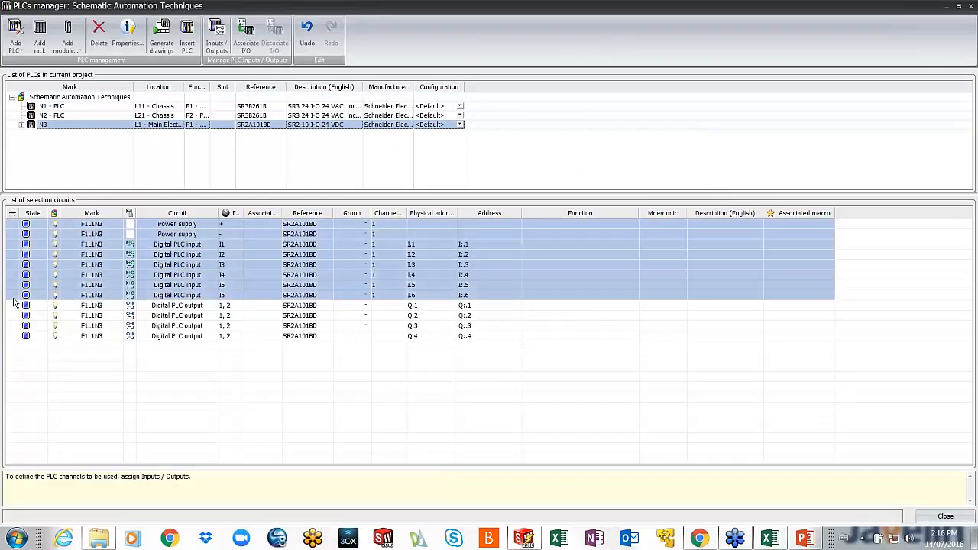
right_click(572, 301)
left_click(626, 368)
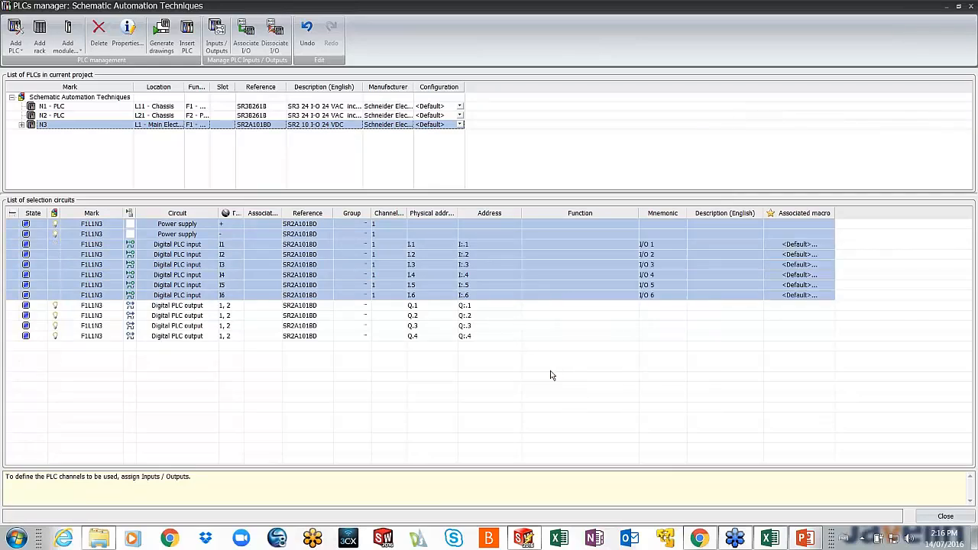
Create inputs/outputs for the four digital PLC output circuits, Q.1 to Q.4.
left_click(16, 307)
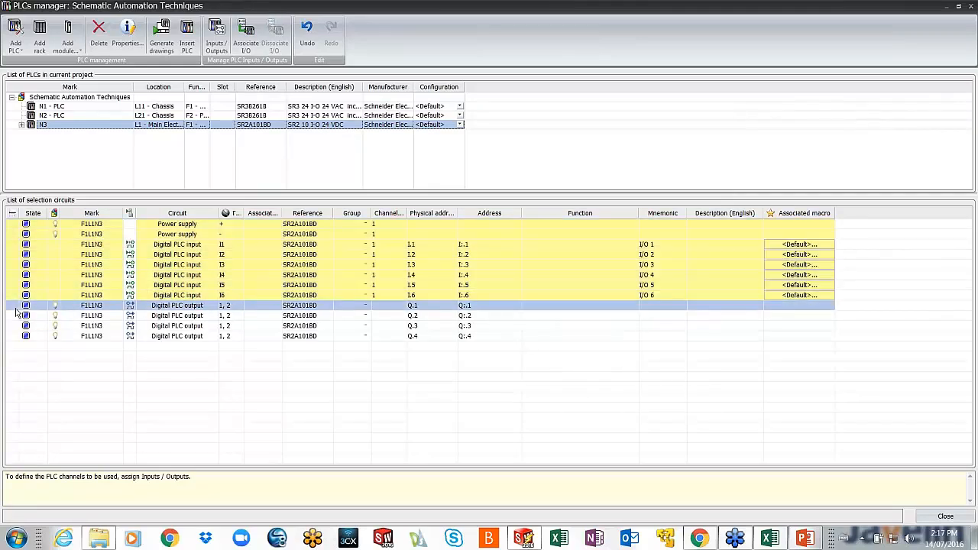
left_click(16, 336, "shift")
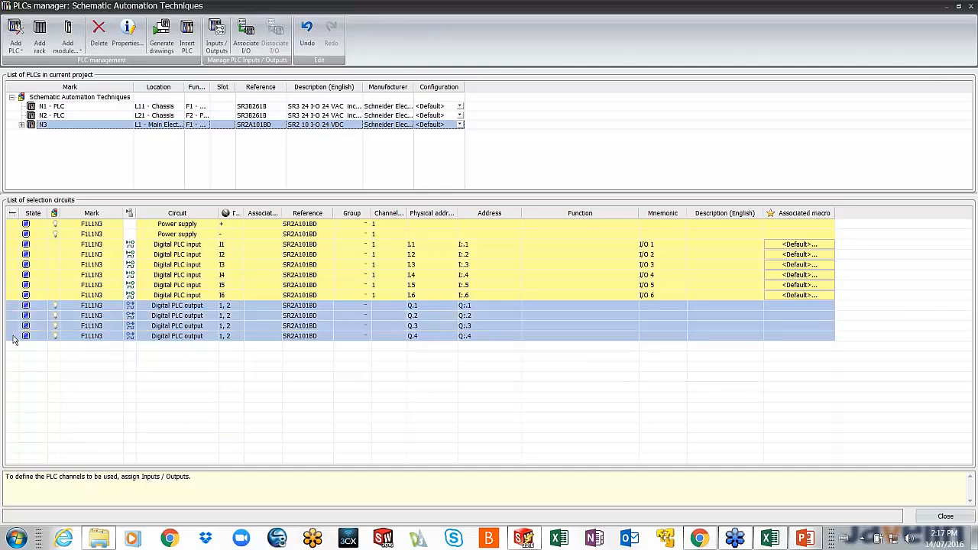
right_click(571, 345)
left_click(606, 412)
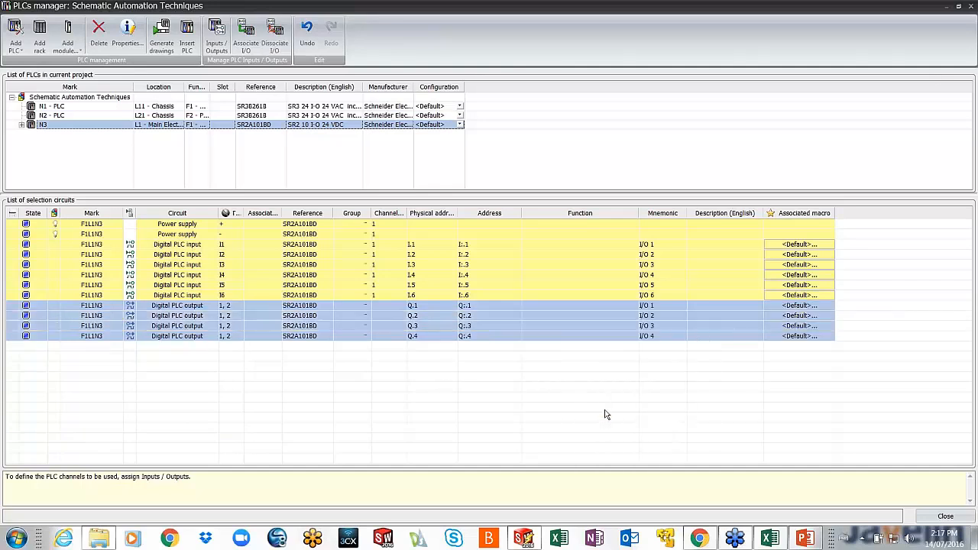
Associate the first "Circuit for digital PLC input (left)" macro with all six digital input circuits, I1 to I6.
left_click(12, 246)
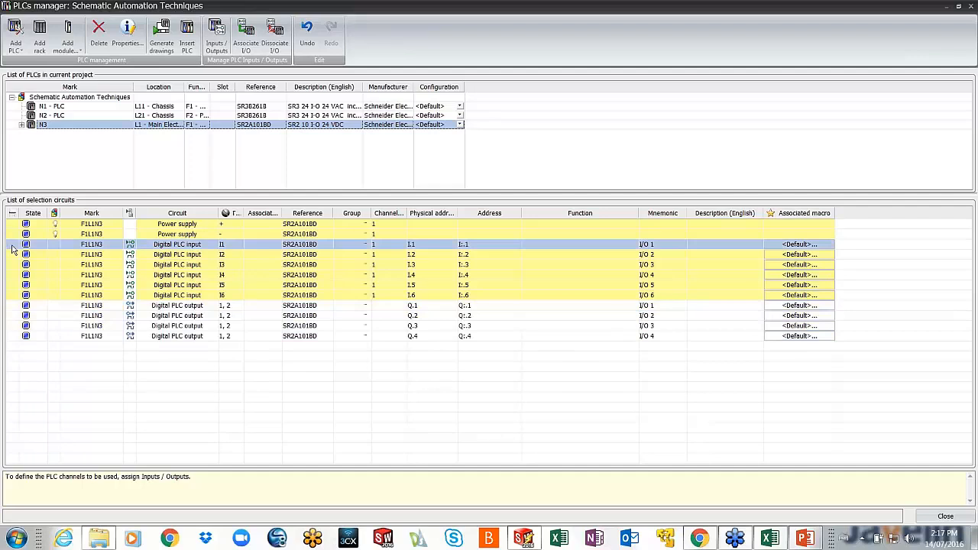
left_click(13, 296, "shift")
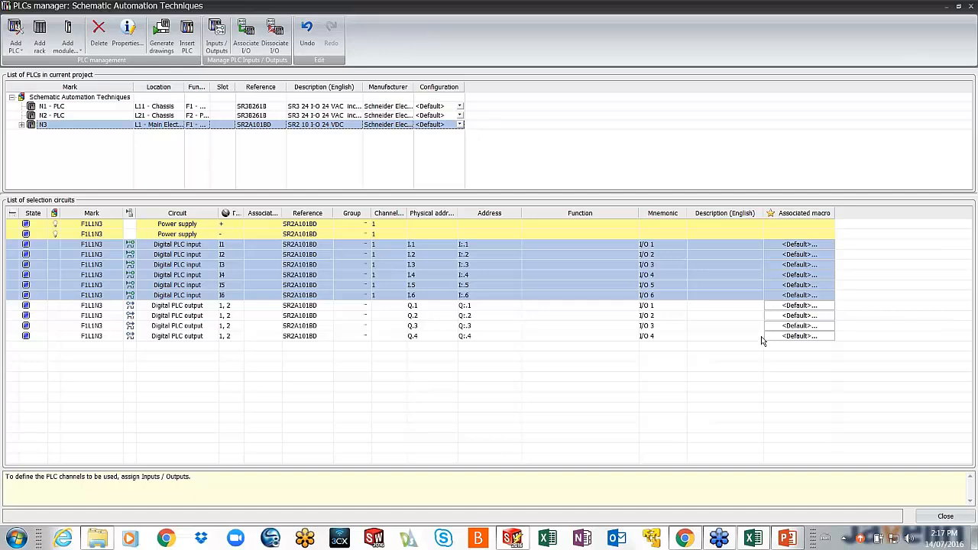
left_click(783, 249)
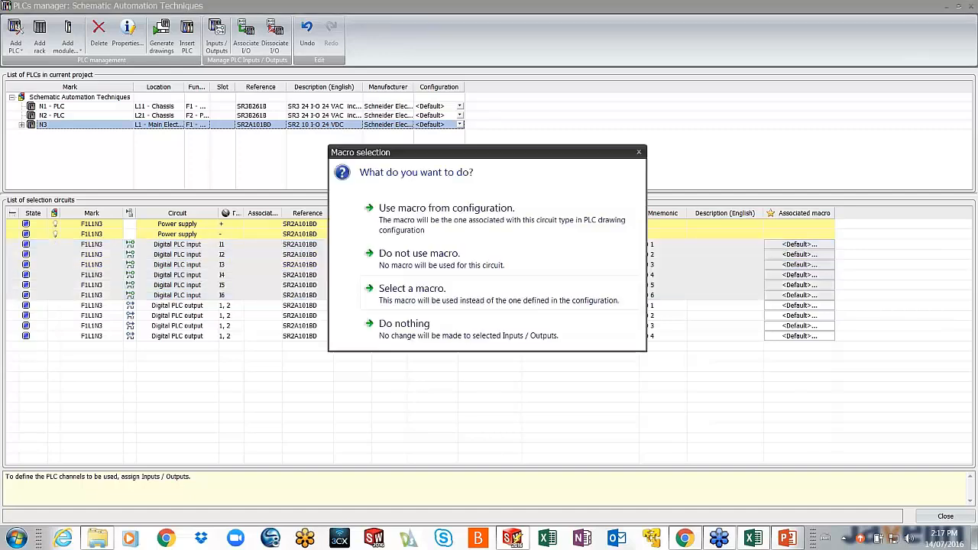
left_click(527, 292)
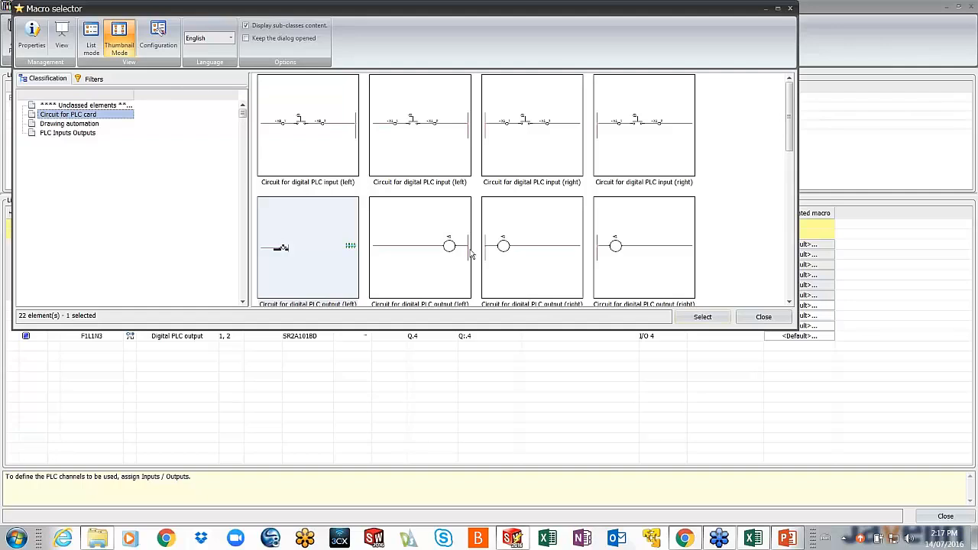
left_click(277, 132)
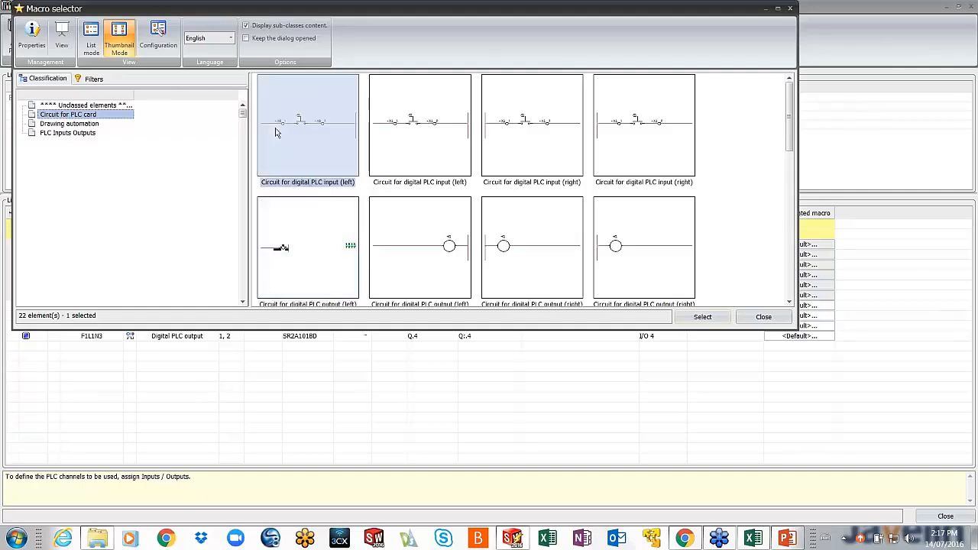
left_click(699, 317)
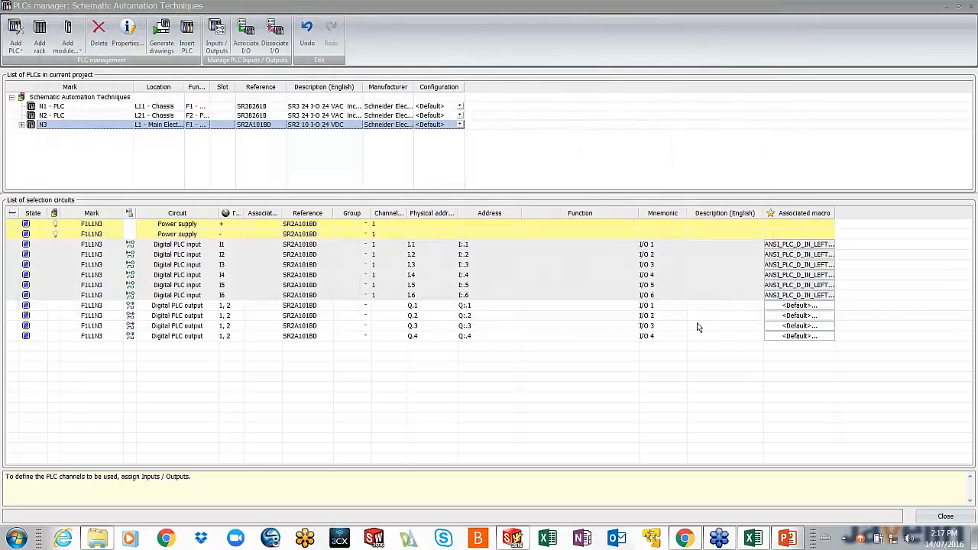
Associate the first "Circuit for digital PLC output (left)" macro with the four digital output circuits.
left_click(12, 307)
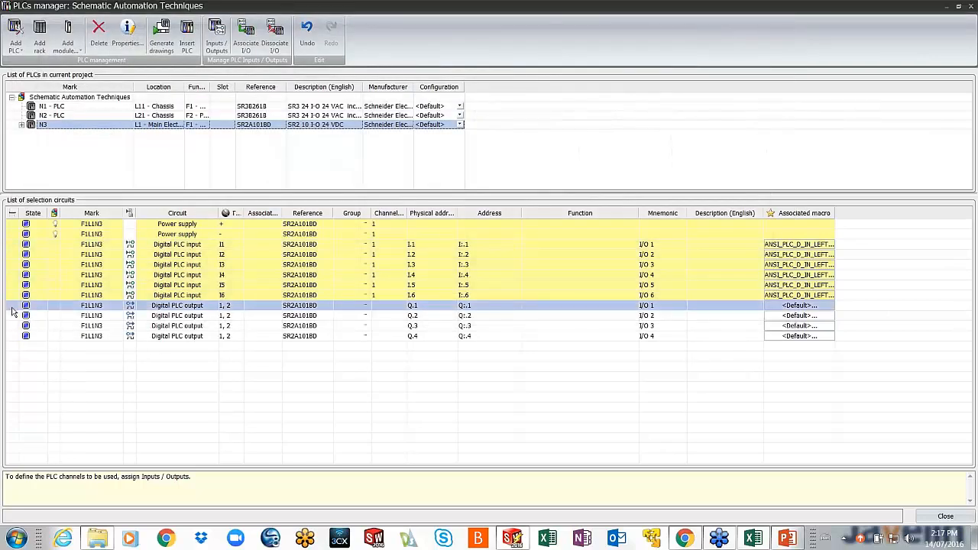
left_click(15, 336, "shift")
left_click(787, 338)
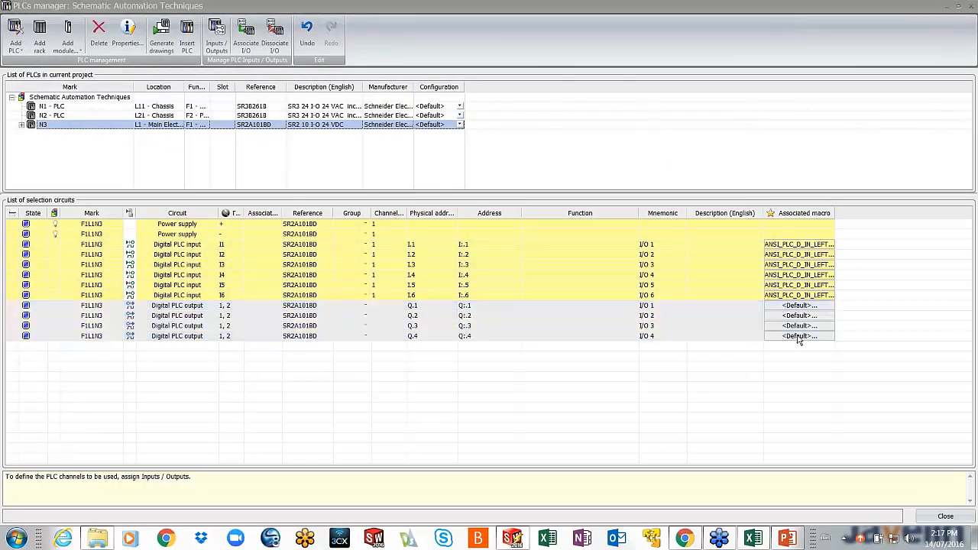
left_click(541, 301)
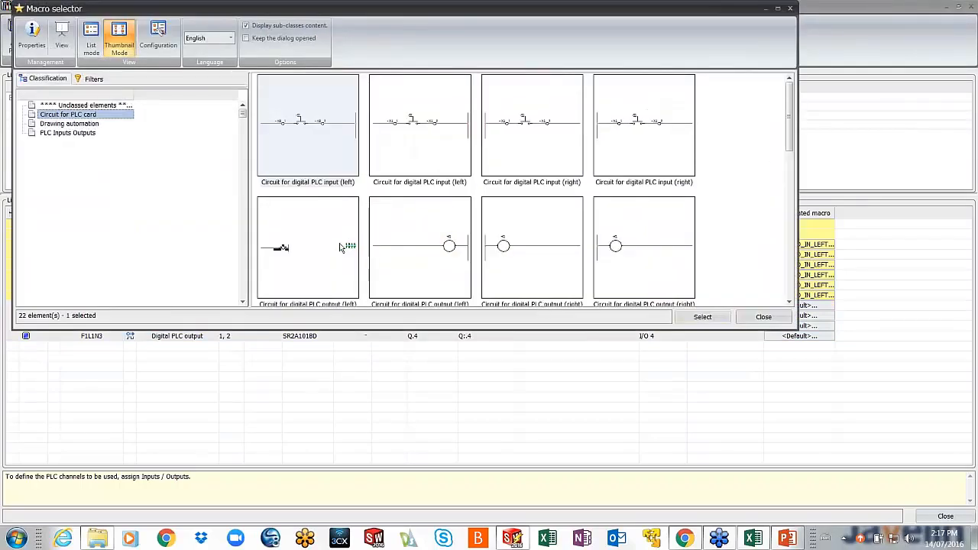
left_click(702, 316)
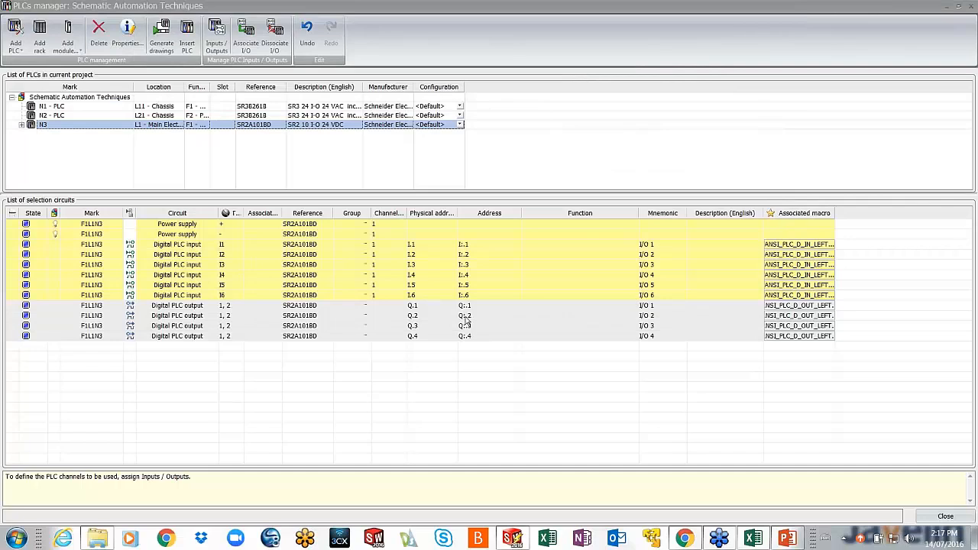
Generate the new PLC's drawings in the 2 - Schematic Diagrams folder of the Packaging Line book, and close the manager.
left_click(162, 44)
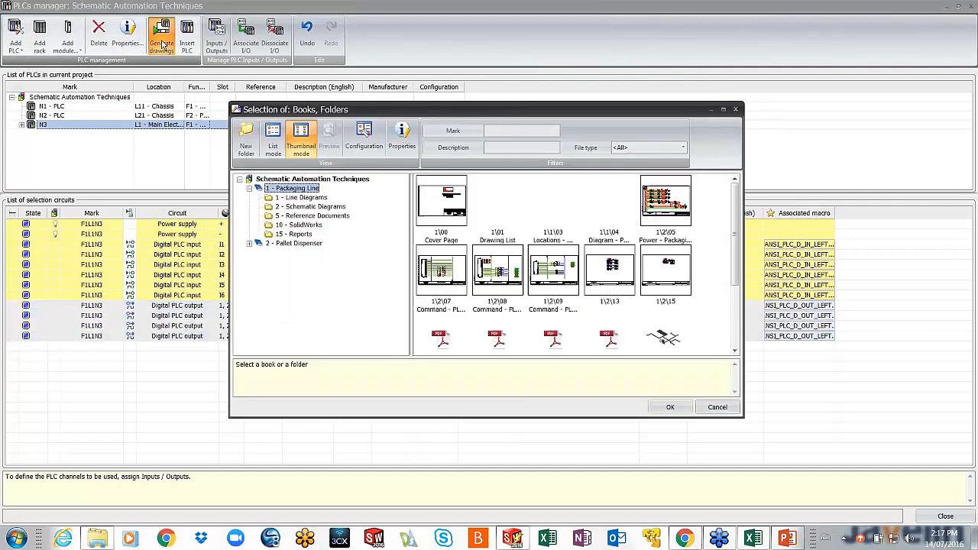
left_click(324, 207)
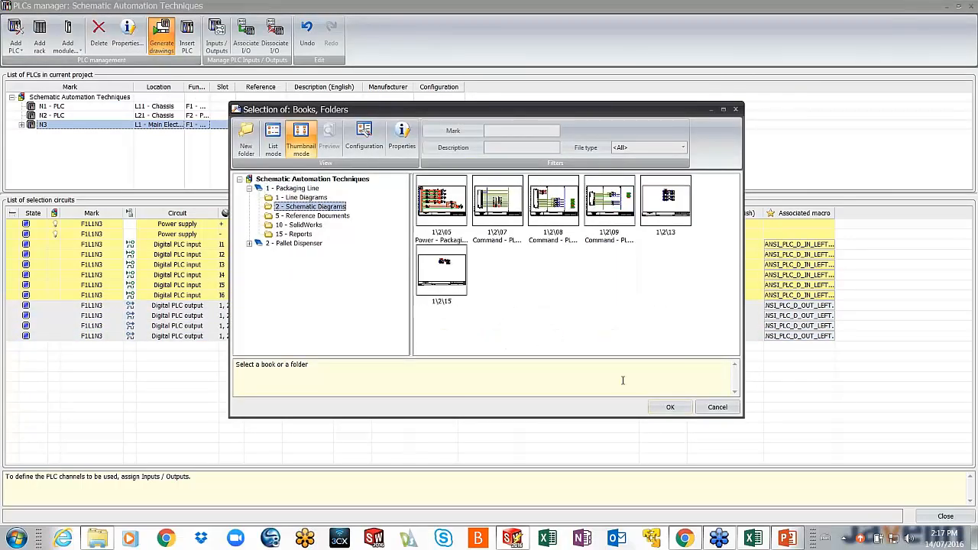
left_click(668, 408)
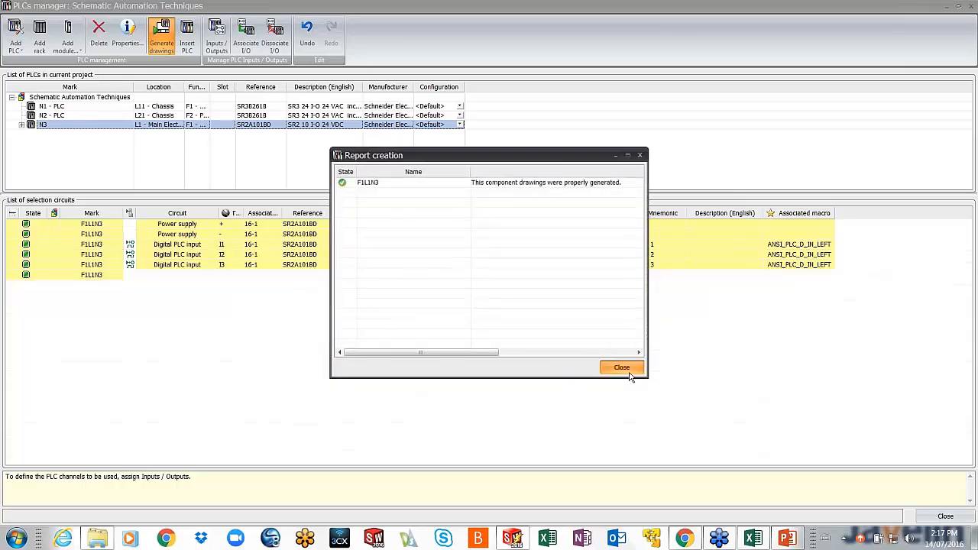
left_click(623, 368)
left_click(946, 517)
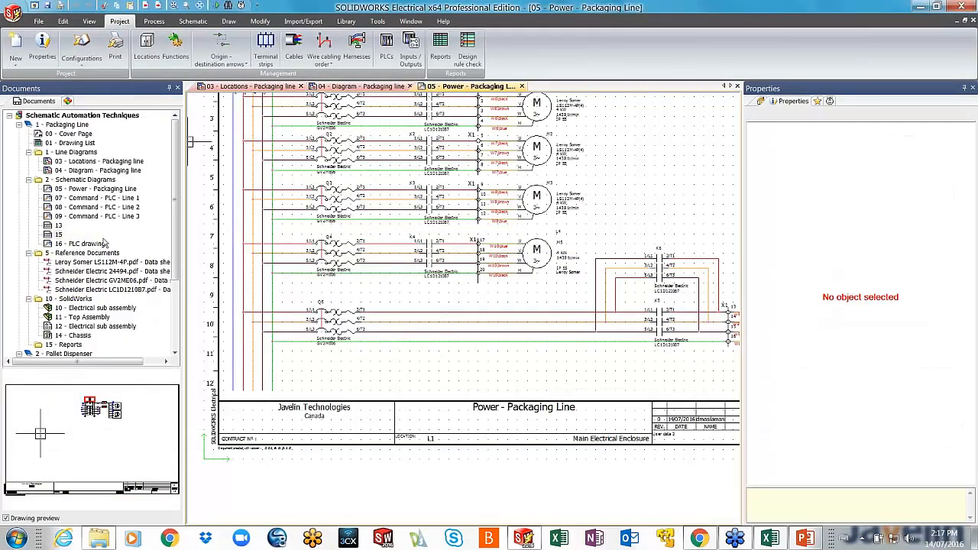
Open the generated drawing 16 - PLC drawing and examine its input circuits, output relay coils and contact cross-references.
double_click(76, 243)
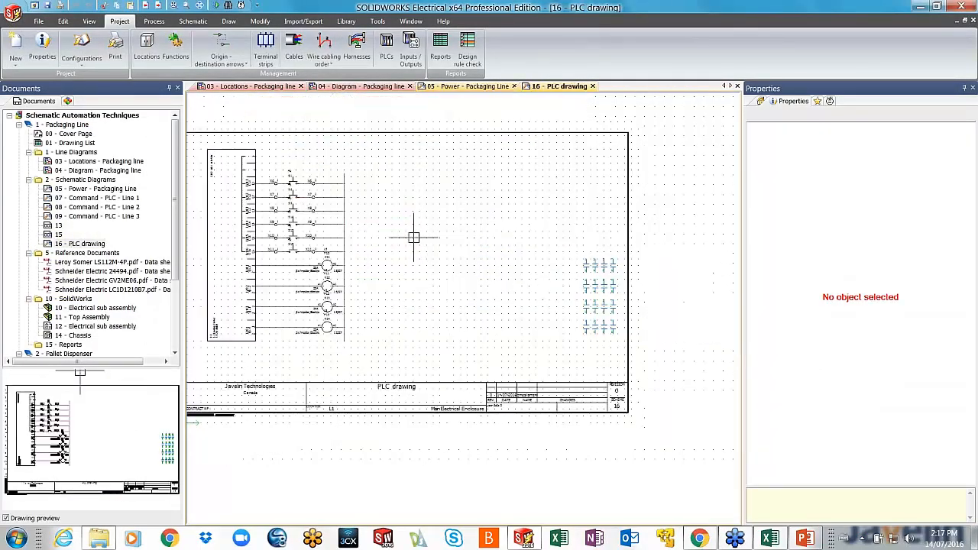
scroll(461, 231, "up", 4)
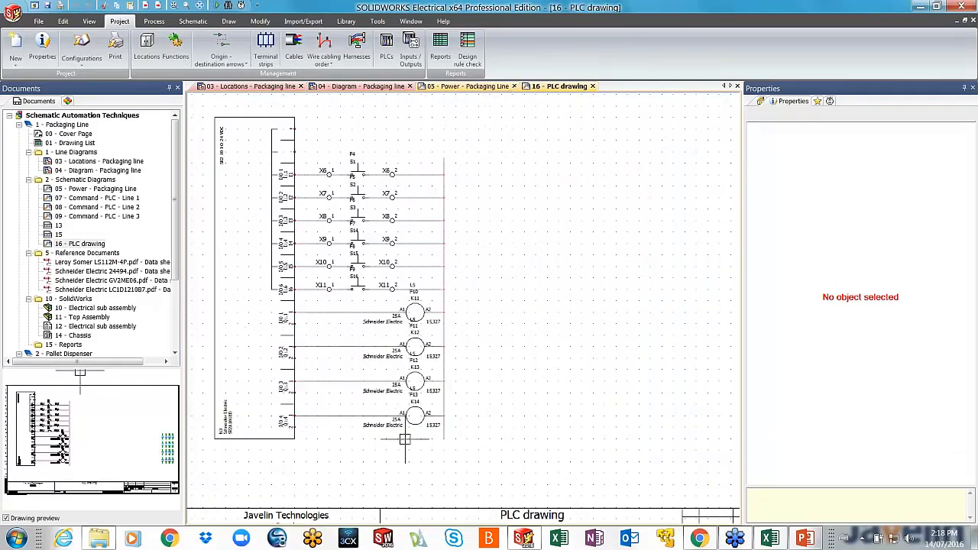
scroll(495, 445, "down", 1)
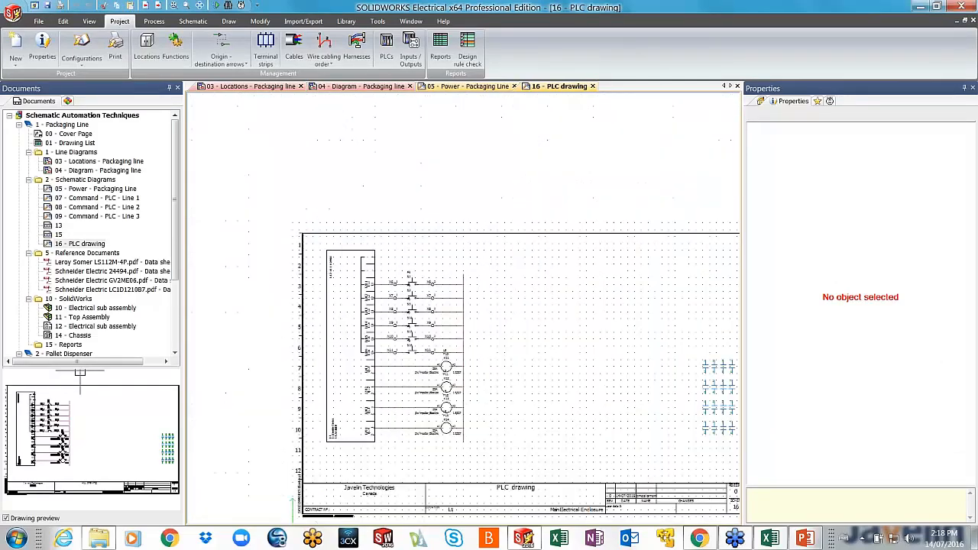
scroll(497, 443, "down", 1)
scroll(495, 374, "up", 1)
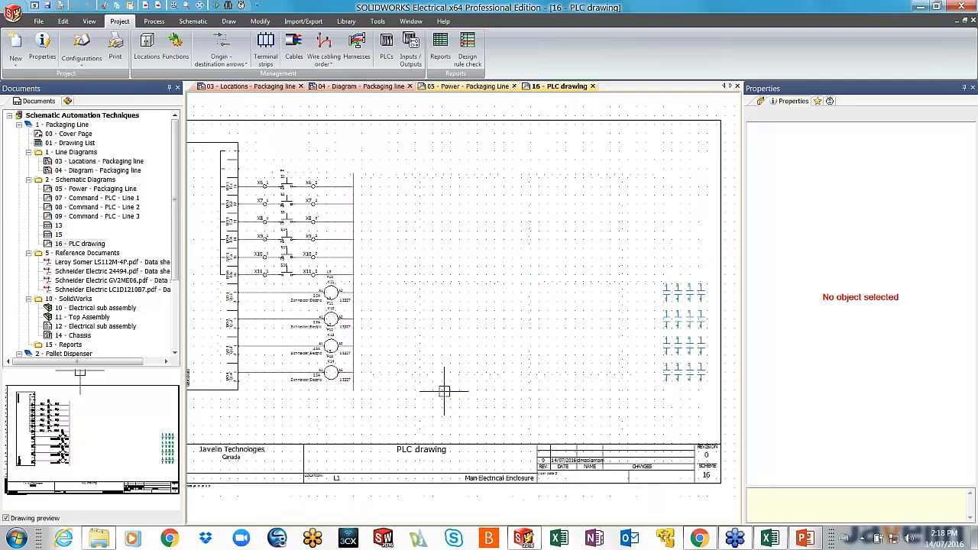
Delete relay coil K14 on the fourth PLC output, and check the remaining coils and contact cross-references.
left_click(330, 380)
key("Delete")
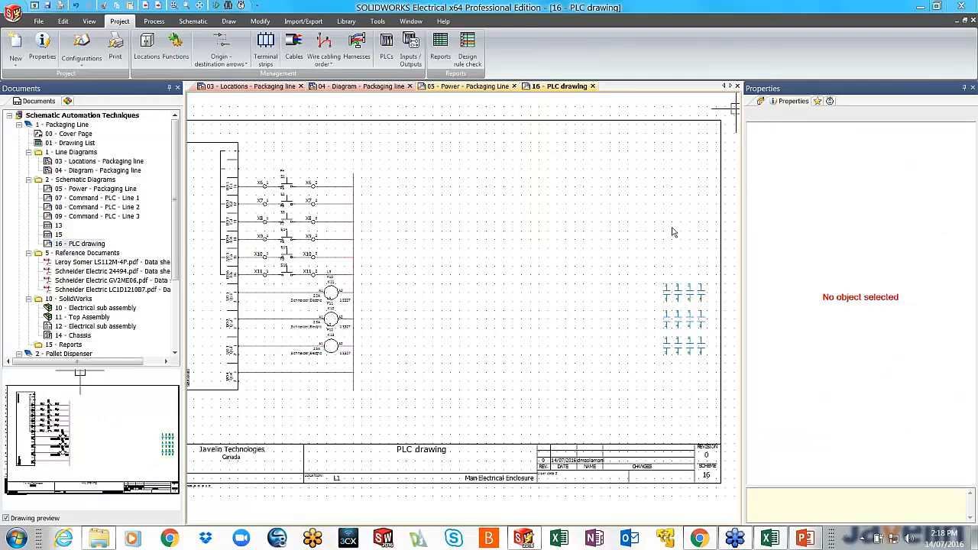
left_click(811, 198)
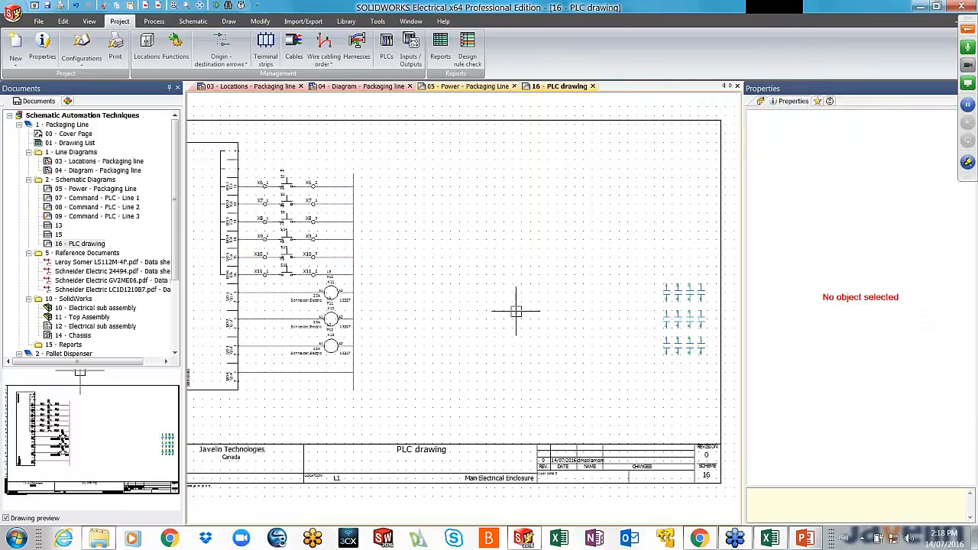
scroll(482, 333, "up", 1)
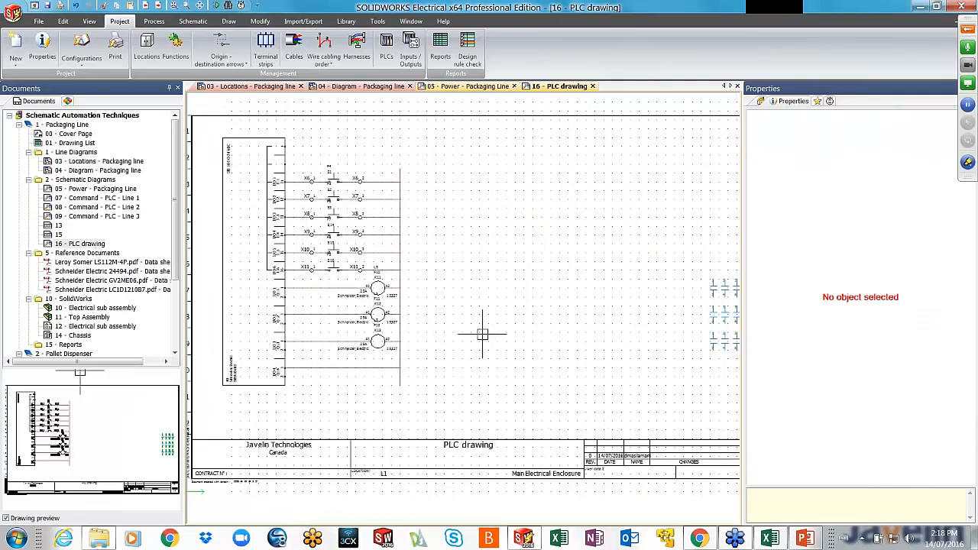
Search the symbols for "no" and place a 3 poles NO power contact in the empty area between the relay coils and contact cross-references.
middle_click_drag(482, 333, 456, 333)
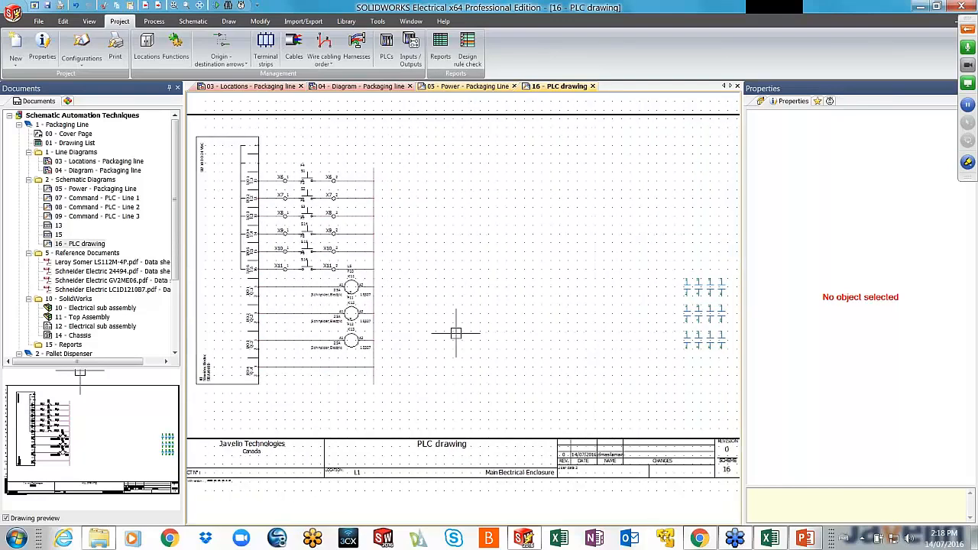
left_click(829, 102)
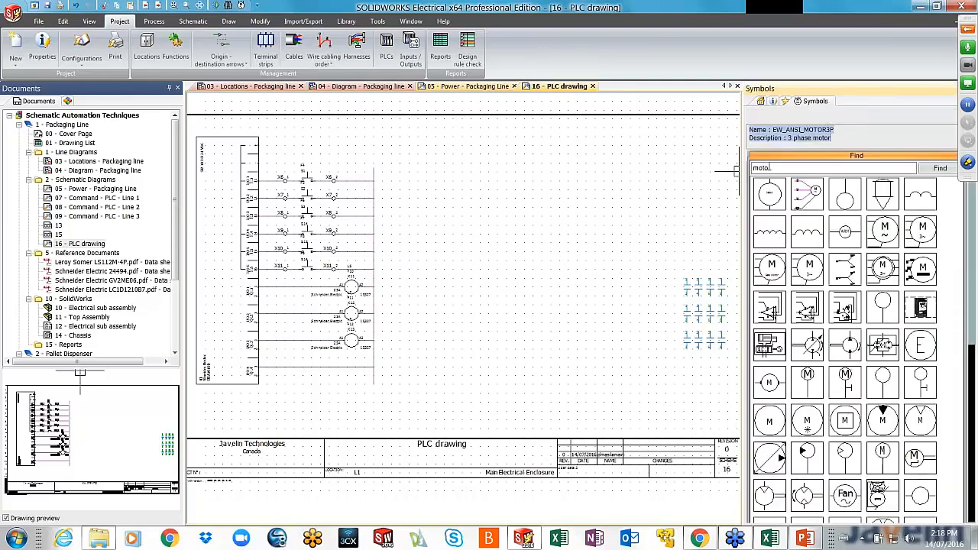
double_click(776, 168)
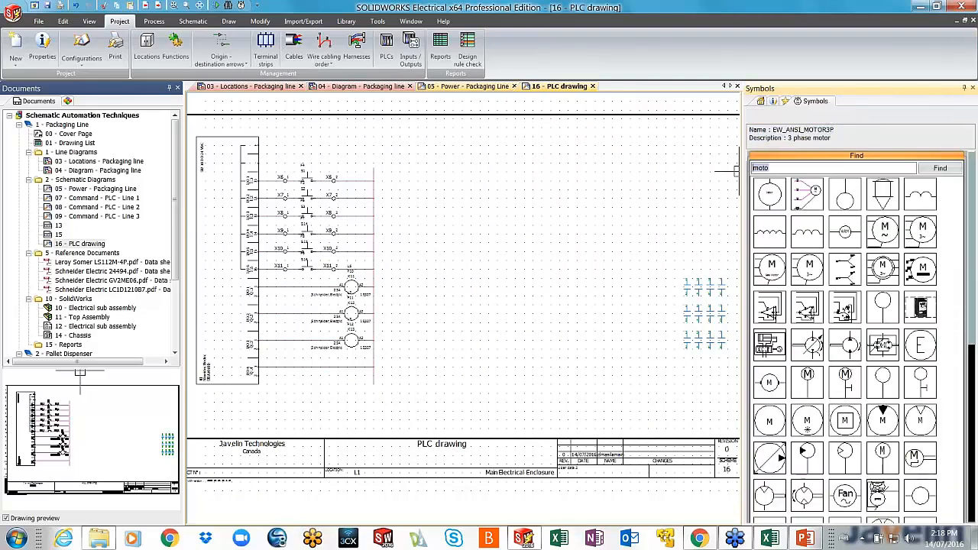
type("no")
key("Return")
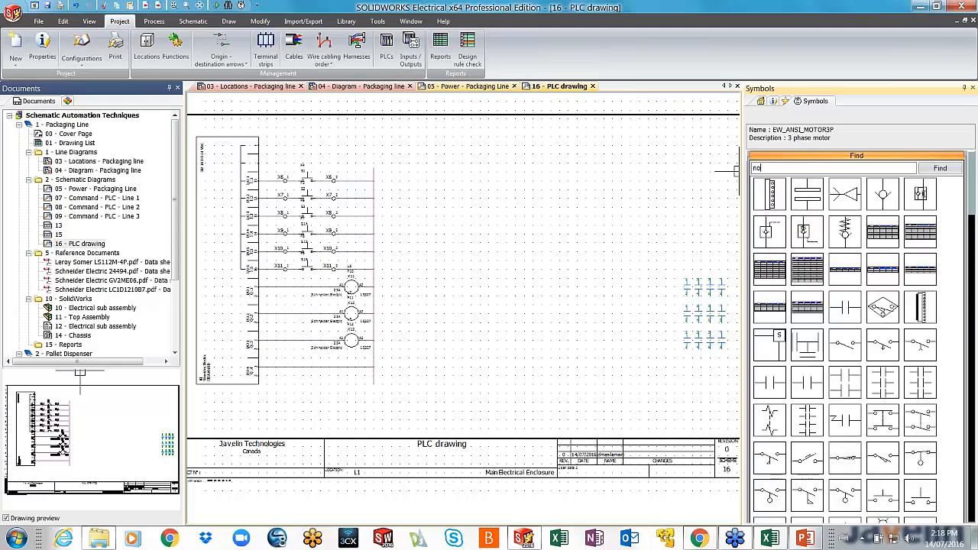
left_click(882, 382)
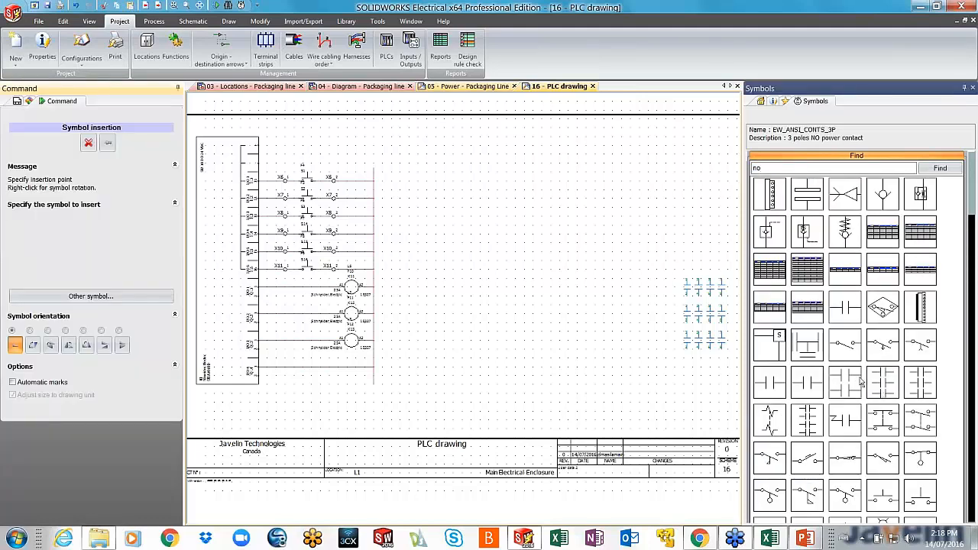
left_click(529, 330)
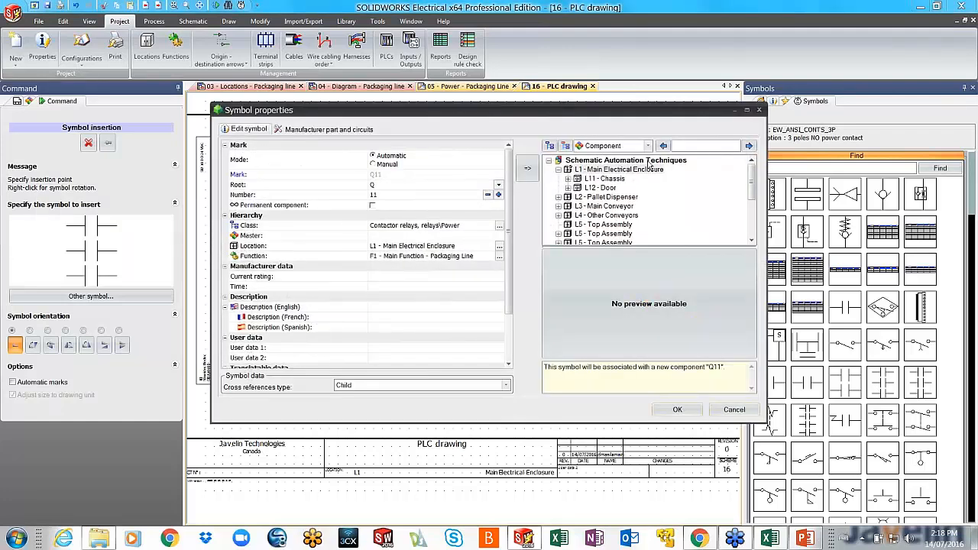
Find component K13 in the project and associate the new power contact with it.
mouse_move(678, 113)
left_mouse_down()
mouse_move(655, 428)
mouse_move(654, 176)
left_mouse_up()
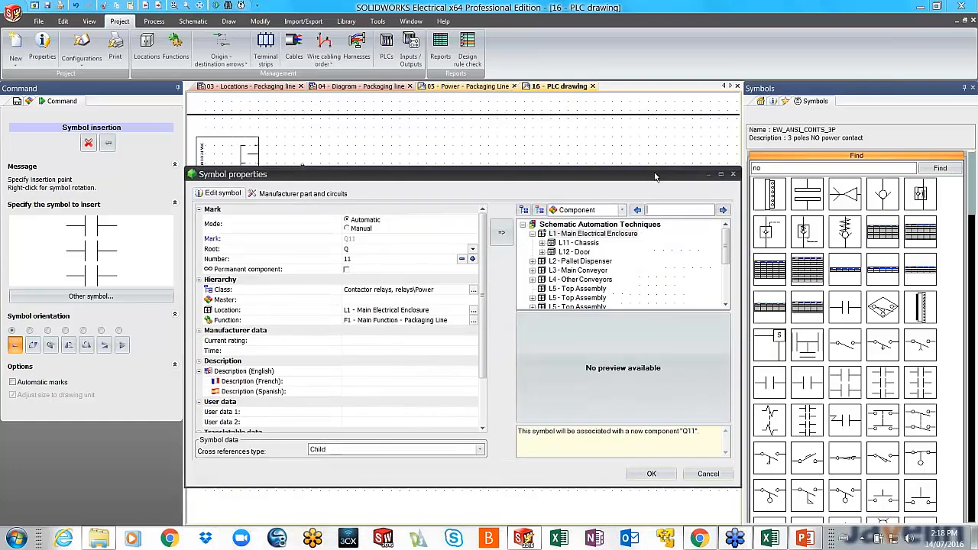
left_click(649, 209)
type("k13")
left_click(722, 209)
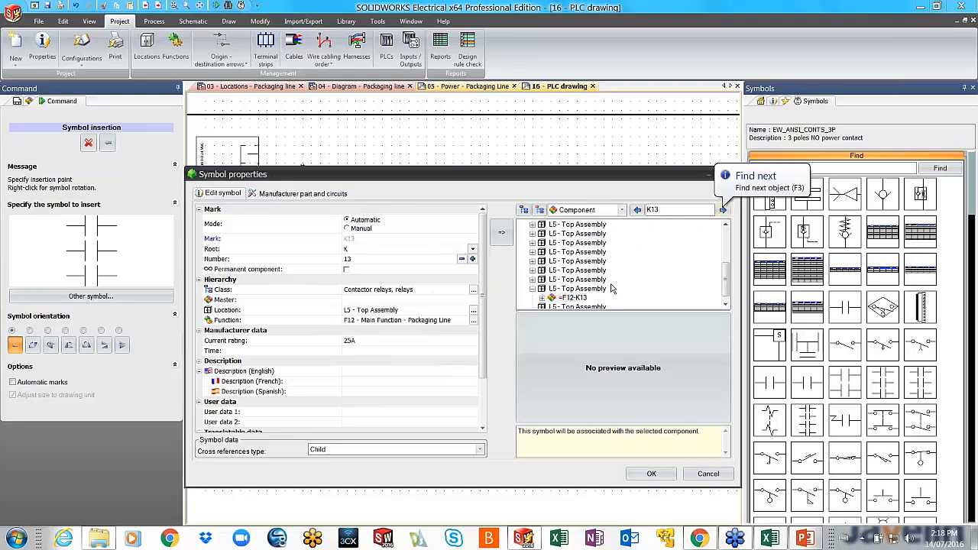
left_click(651, 473)
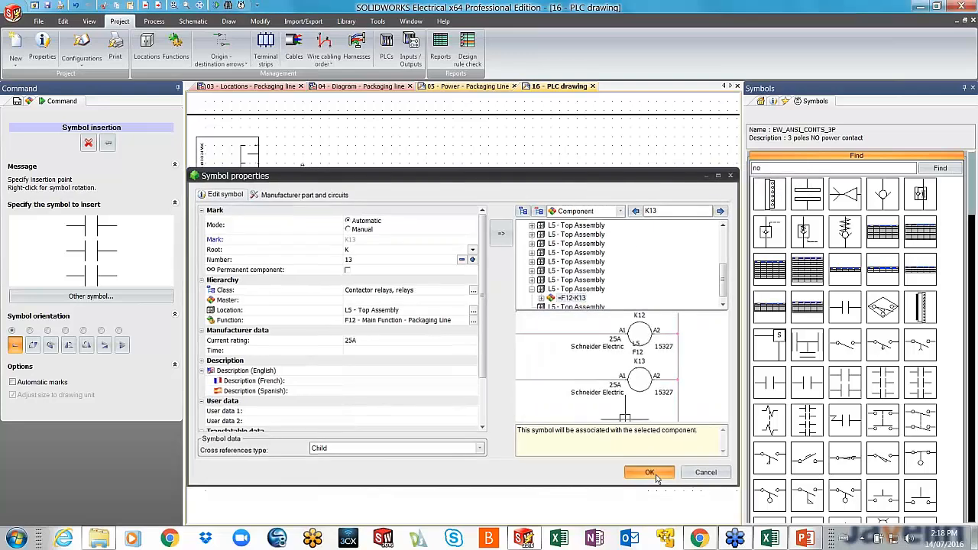
Move the K13 power contact up to a higher row of the PLC drawing, and check its cross-references.
scroll(395, 345, "up", 1)
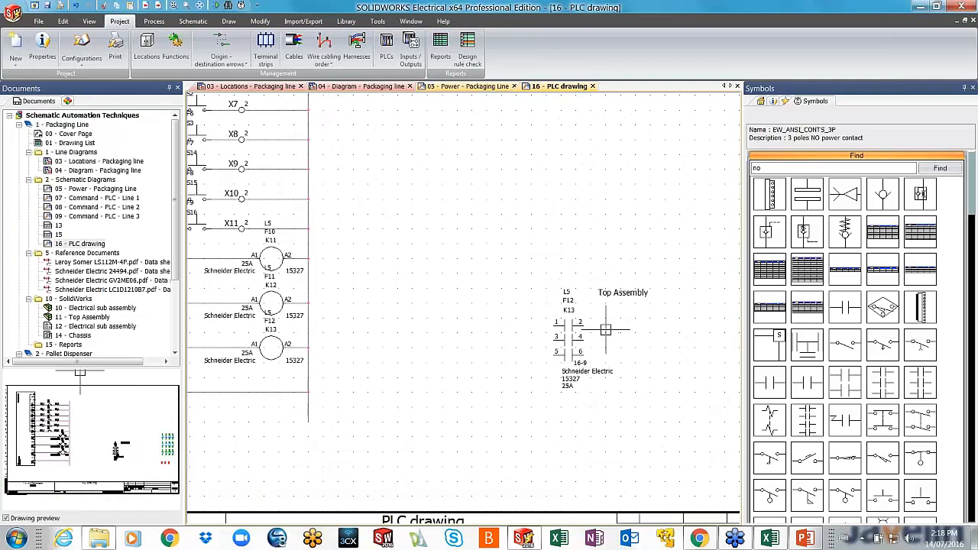
middle_click_drag(622, 333, 349, 276)
scroll(635, 307, "up", 1)
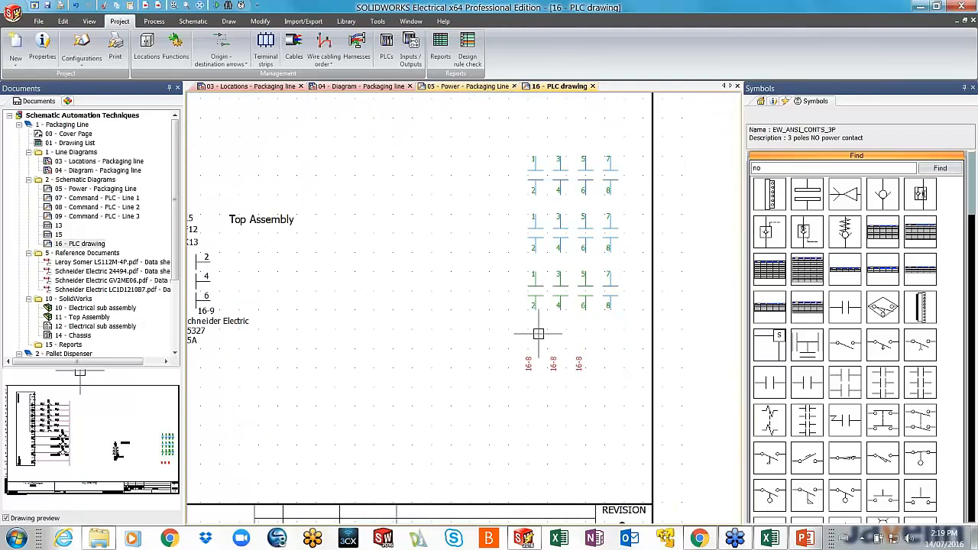
scroll(275, 298, "down", 1)
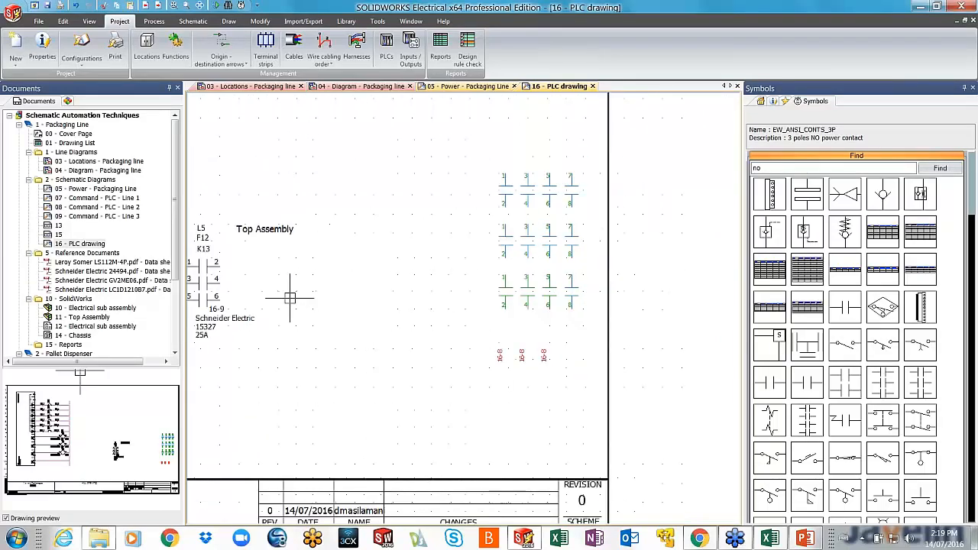
left_click(210, 289)
left_click_drag(210, 288, 294, 170)
scroll(557, 346, "up", 1)
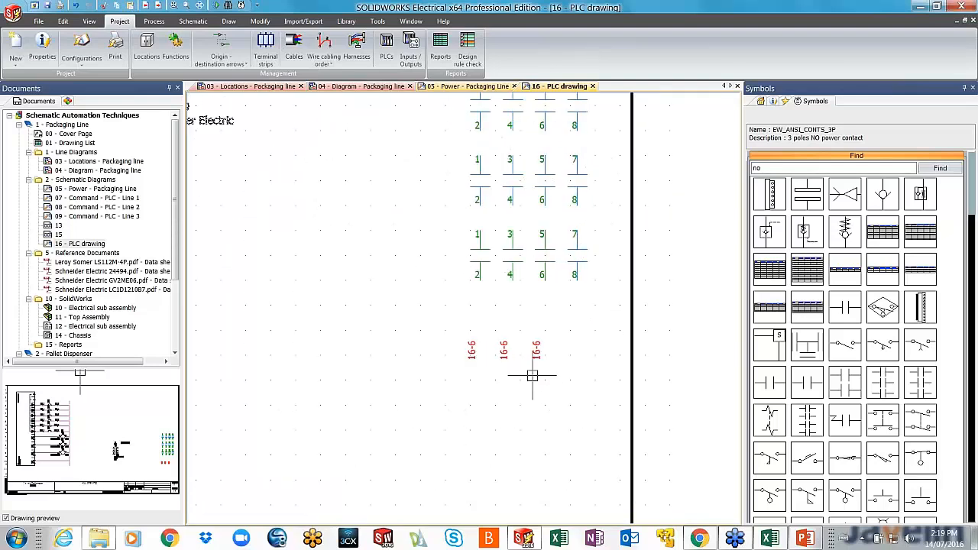
scroll(533, 375, "down", 1)
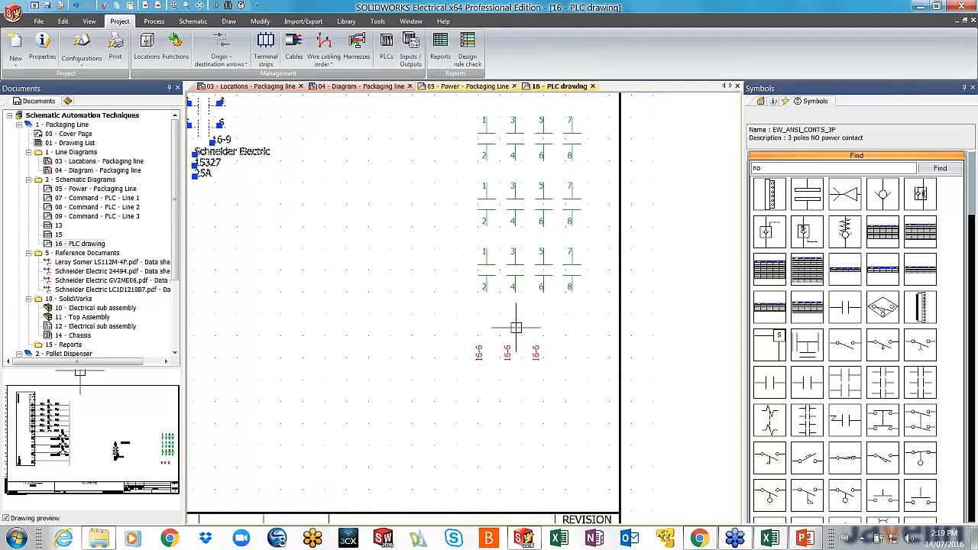
scroll(515, 327, "down", 3)
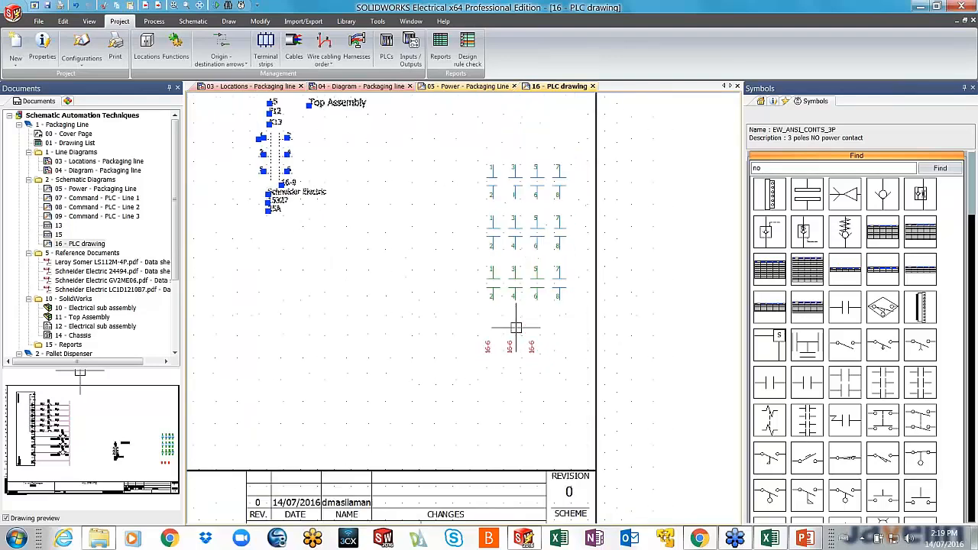
left_click(399, 322)
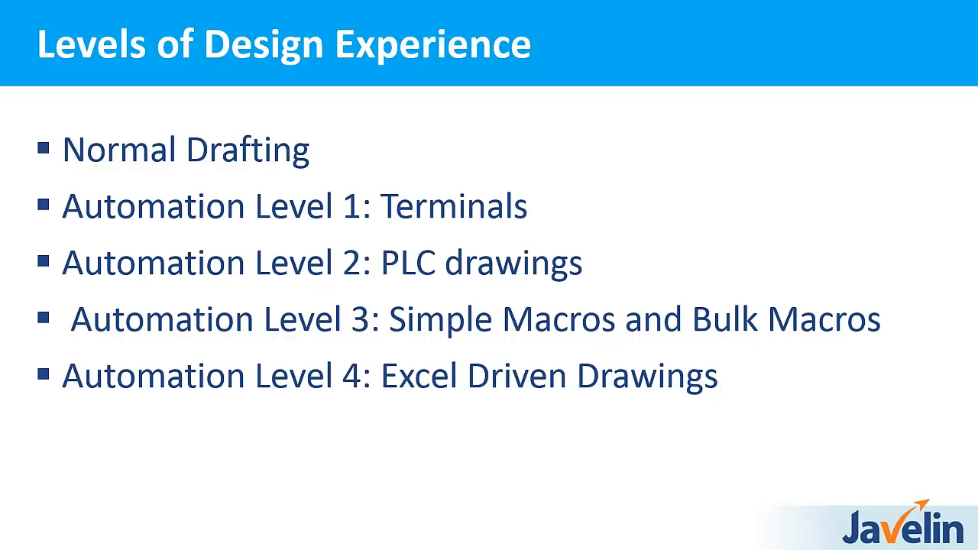
Switch back to SOLIDWORKS Electrical, show the macros, and open drawing 05 - Power - Pallet Dispenser from the Pallet Dispenser book.
key("alt+Tab")
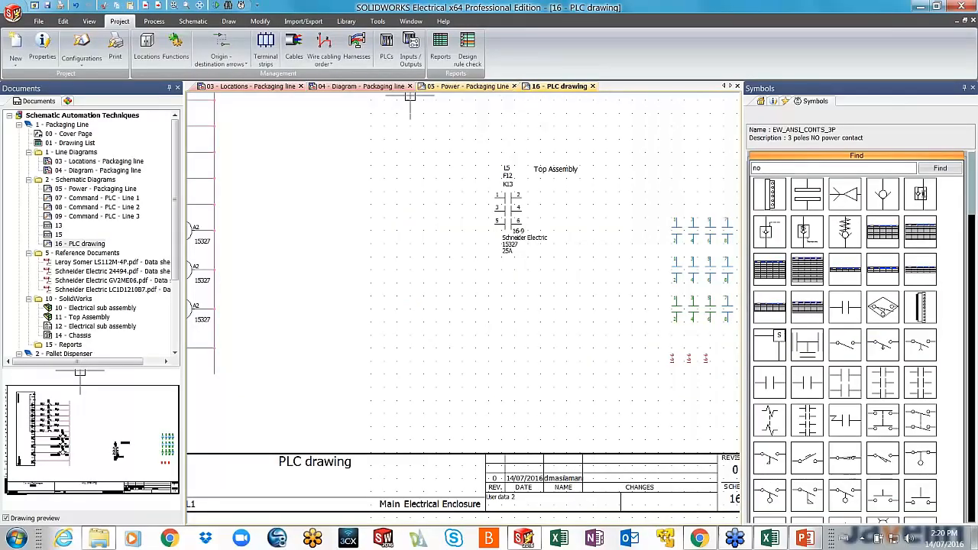
left_click(462, 87)
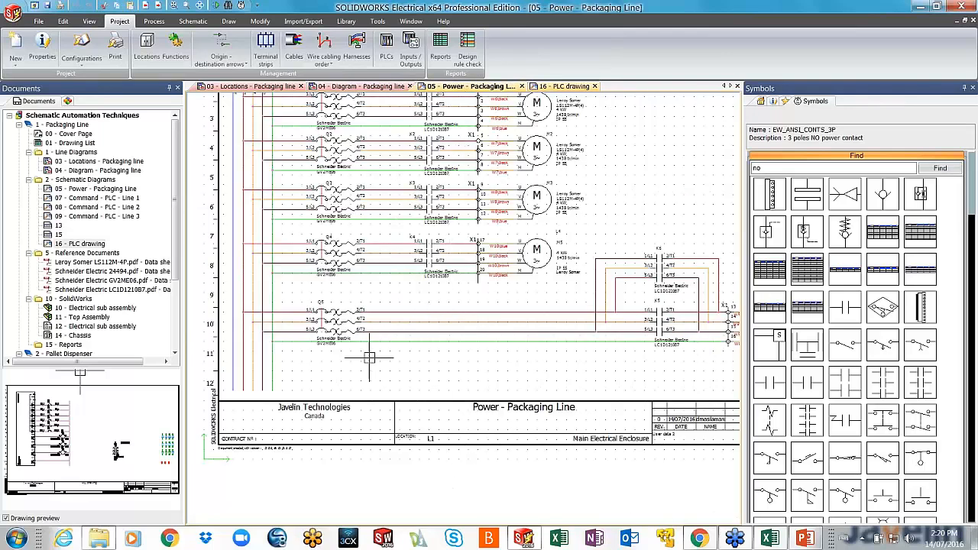
left_click(786, 103)
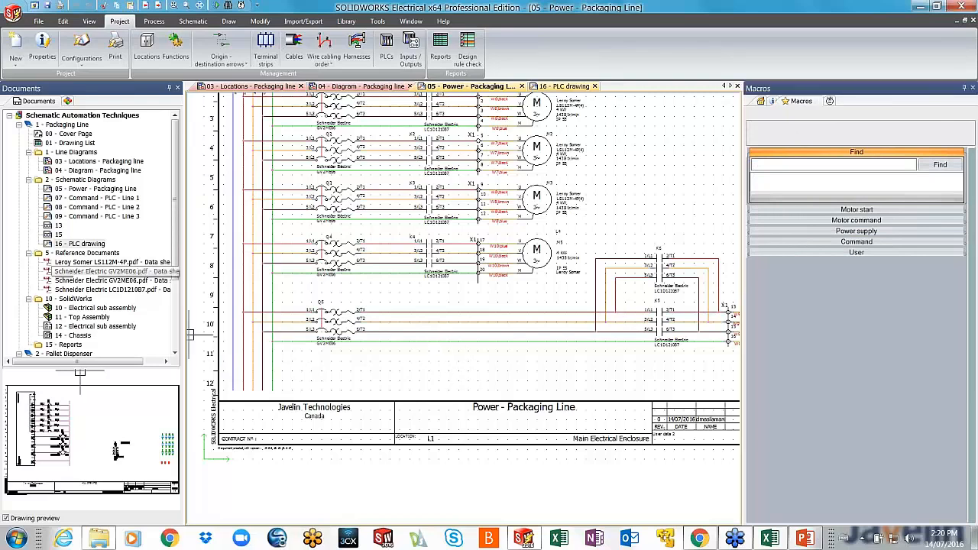
left_click_drag(178, 245, 174, 316)
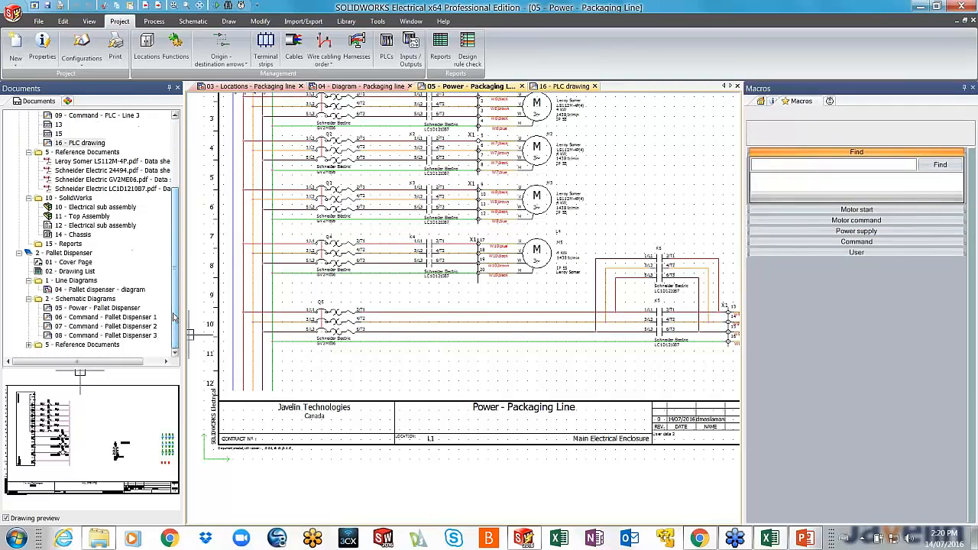
double_click(97, 308)
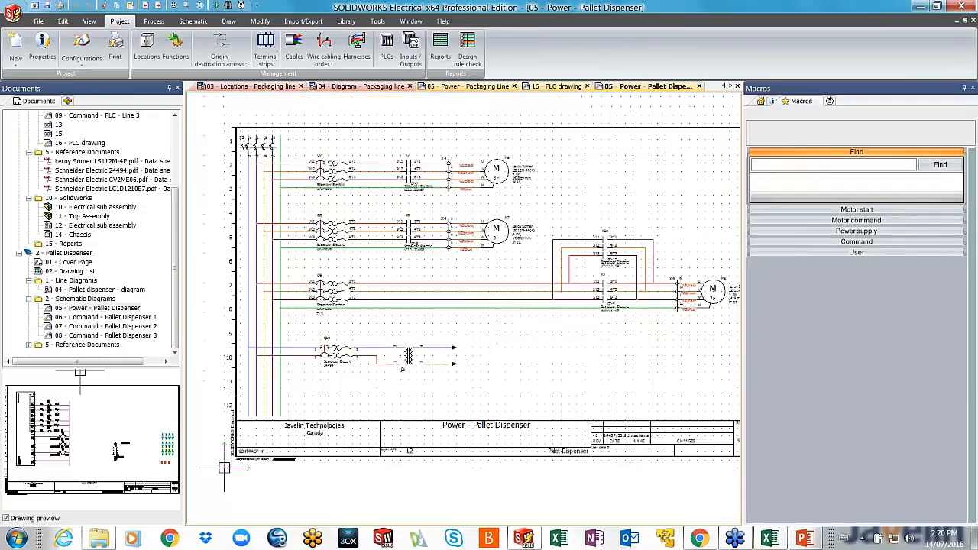
Save the two-pole breaker and transformer circuit at row 10 as a macro in the User group, keeping the default name.
left_click(486, 402)
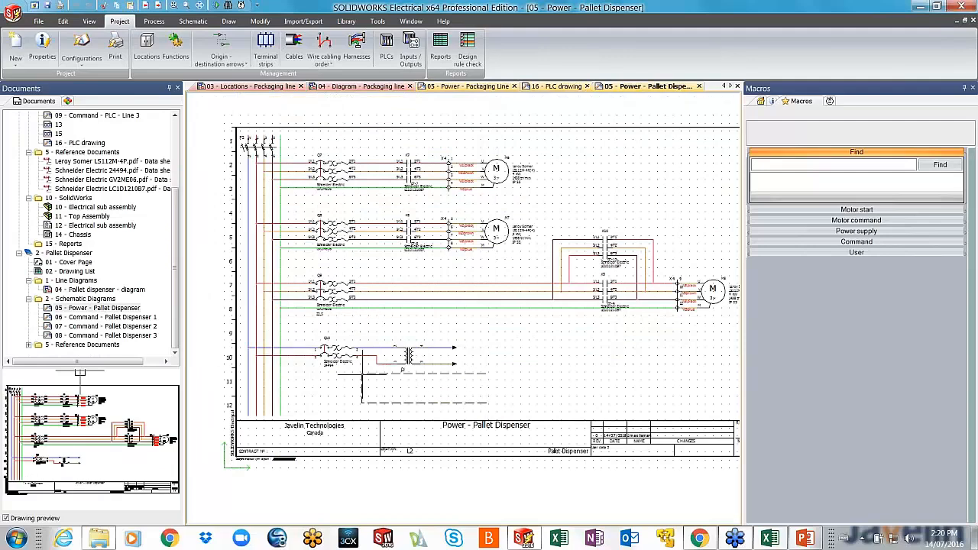
left_click(297, 327)
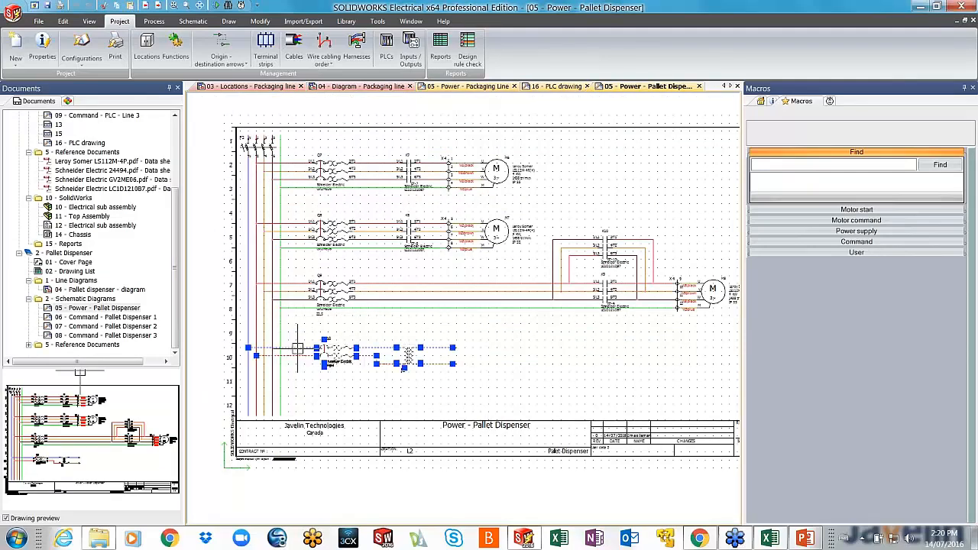
left_click(844, 253)
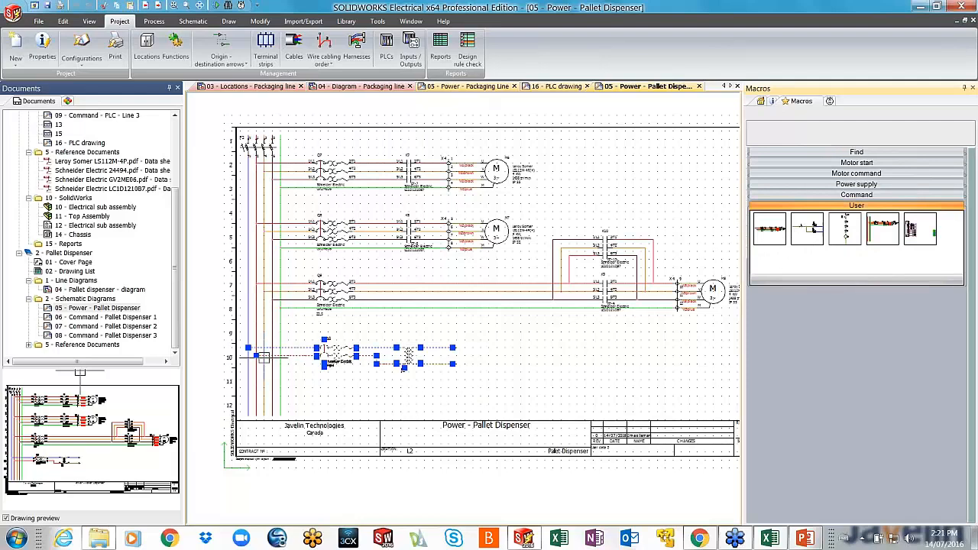
mouse_move(297, 348)
left_mouse_down()
mouse_move(599, 287)
mouse_move(795, 267)
left_mouse_up()
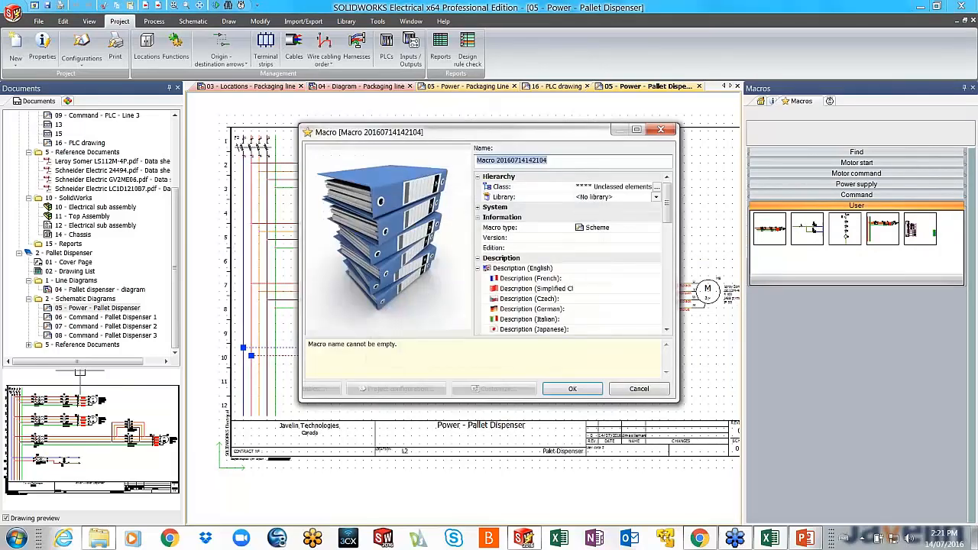
left_click(594, 388)
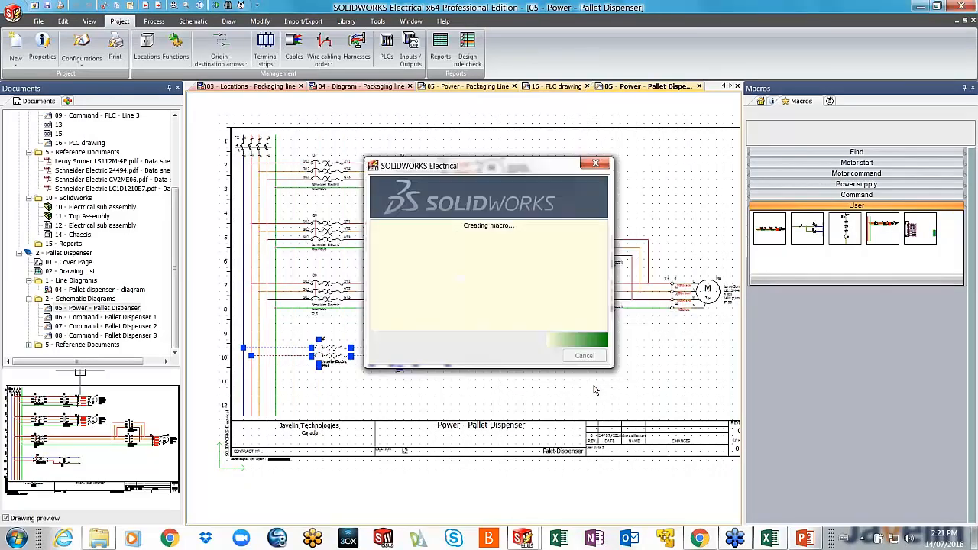
left_click(507, 393)
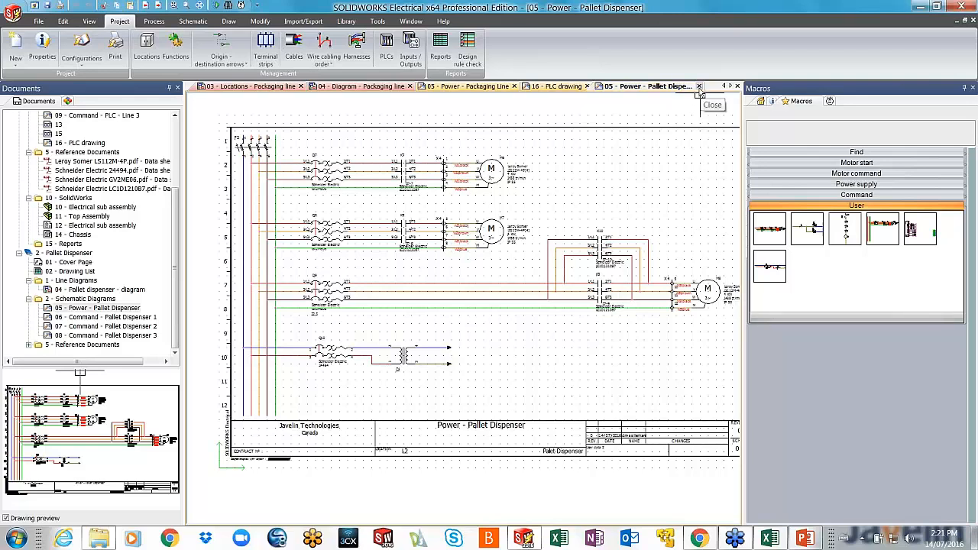
Close the Pallet Dispenser drawing and insert the new macro below the Q5 circuit in 05 - Power - Packaging Line with the default paste options.
left_click(698, 86)
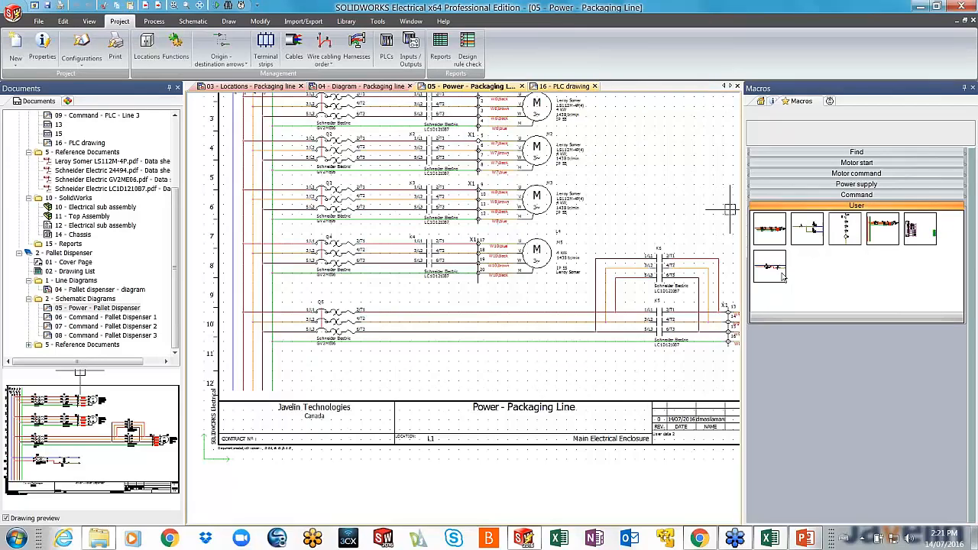
mouse_move(775, 276)
left_mouse_down()
mouse_move(550, 328)
mouse_move(340, 359)
mouse_move(347, 371)
mouse_move(319, 374)
left_mouse_up()
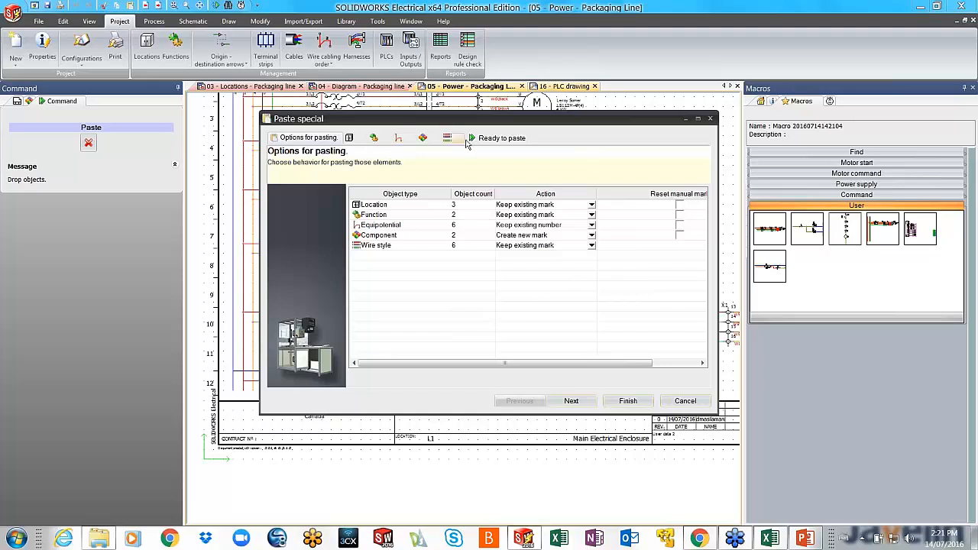
left_click(627, 401)
scroll(381, 347, "up", 2)
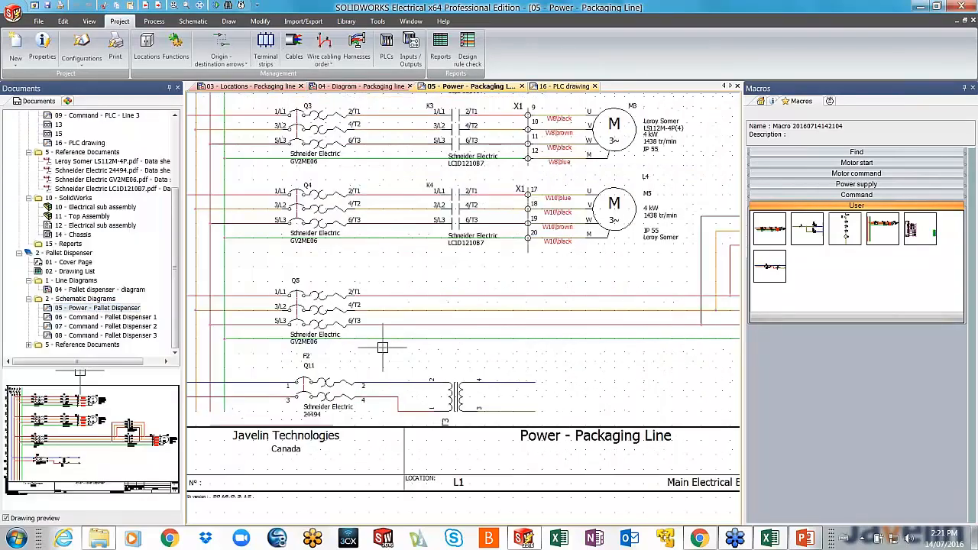
Associate the pasted two-pole breaker symbol with the existing component Q6 of the main packaging line function.
scroll(382, 347, "up", 2)
left_click(403, 373)
right_click(403, 372)
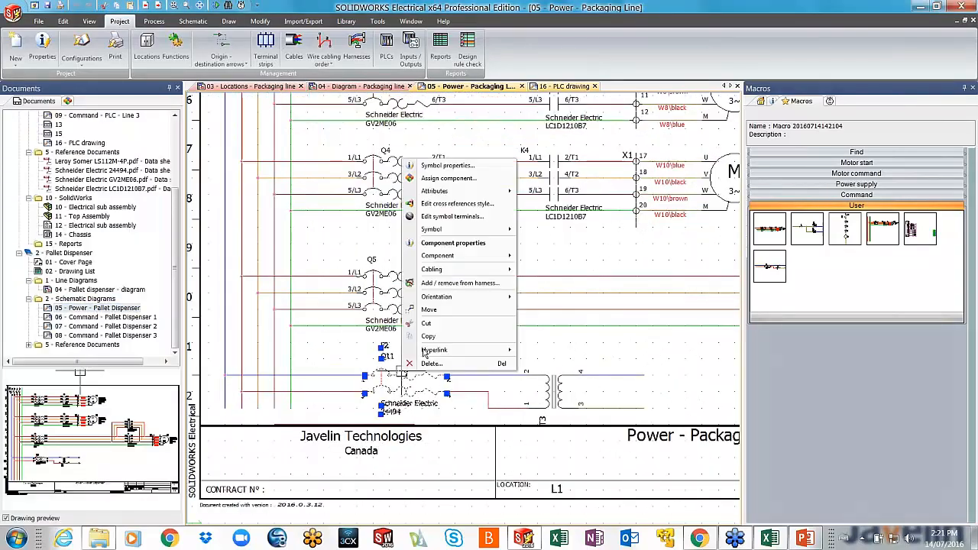
left_click(456, 165)
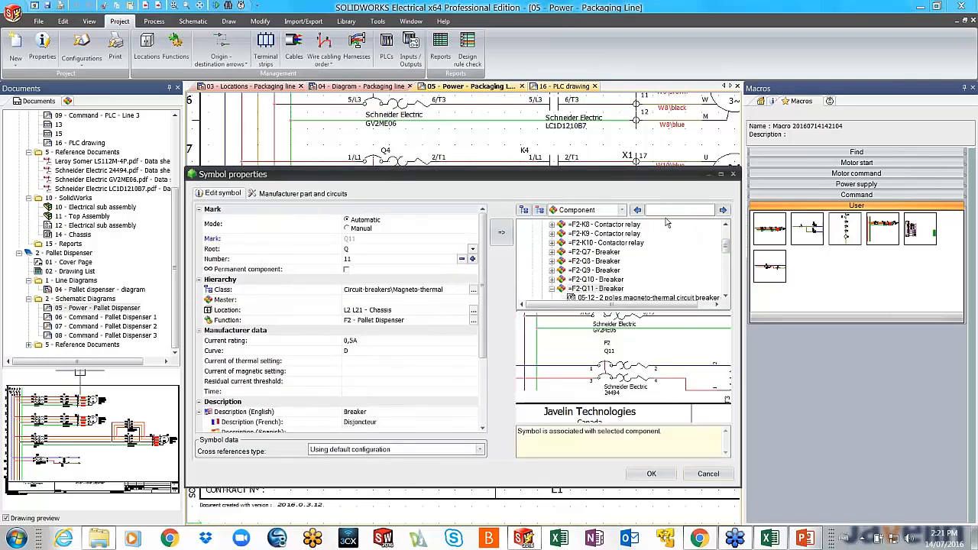
left_click(665, 210)
type("k6")
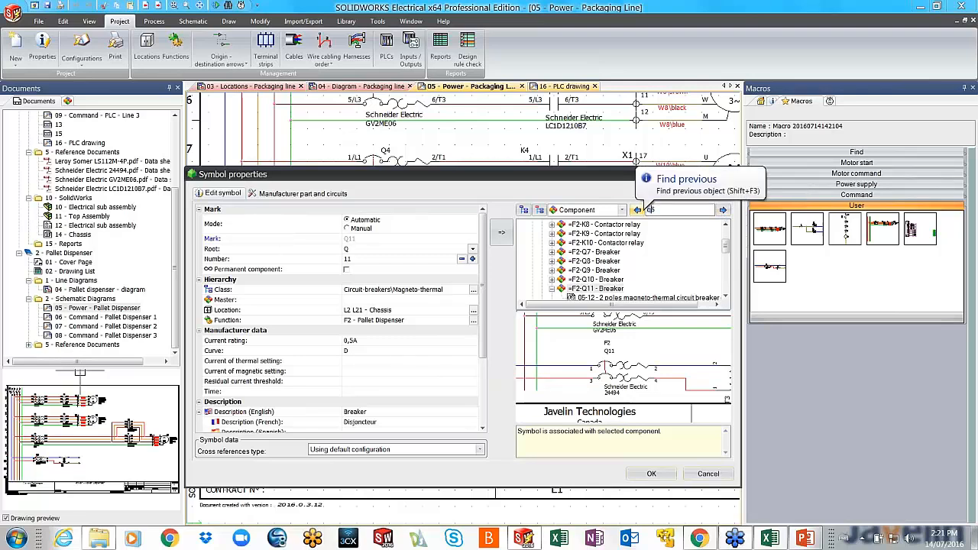
left_click(723, 214)
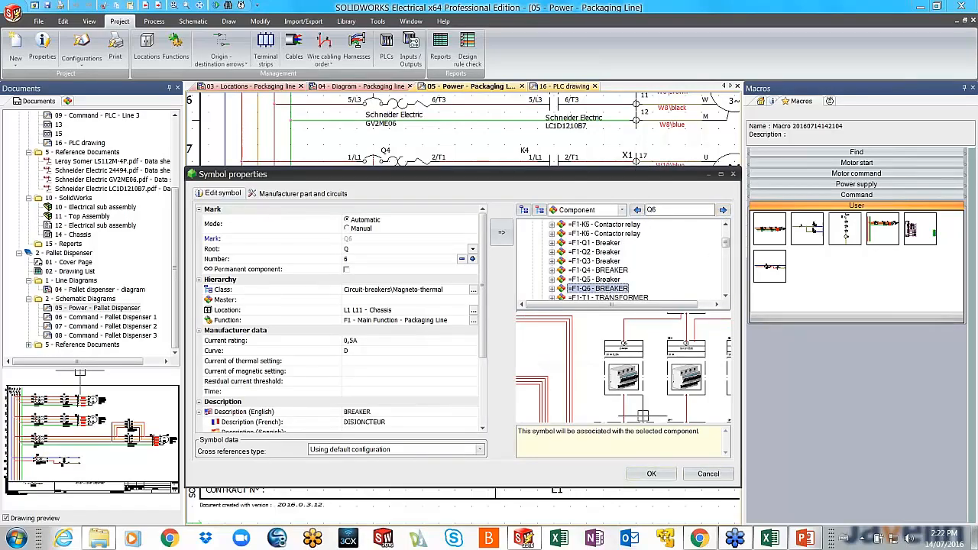
left_click(650, 473)
Associate the pasted transformer symbol beside Q6 with the existing component T1 of the main packaging line function.
left_click(550, 393)
right_click(550, 394)
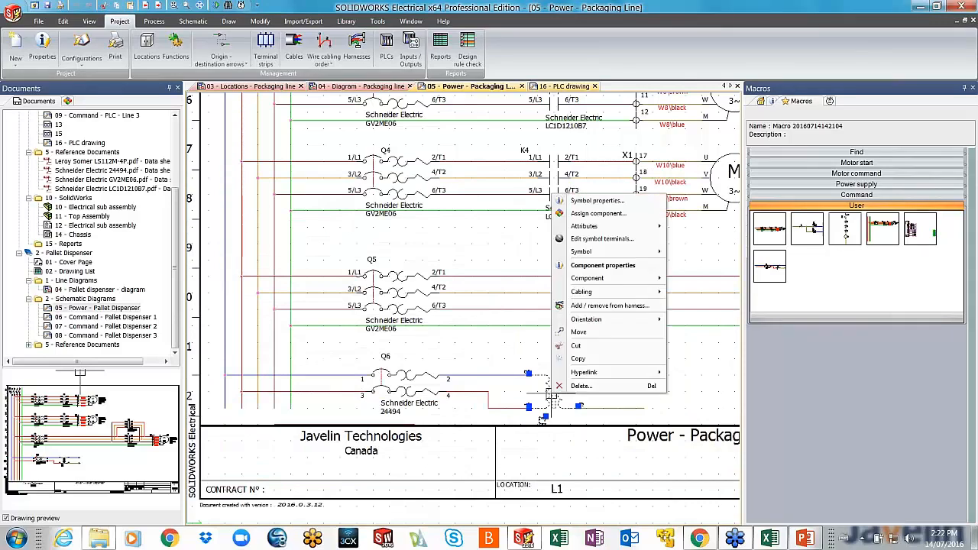
left_click(597, 200)
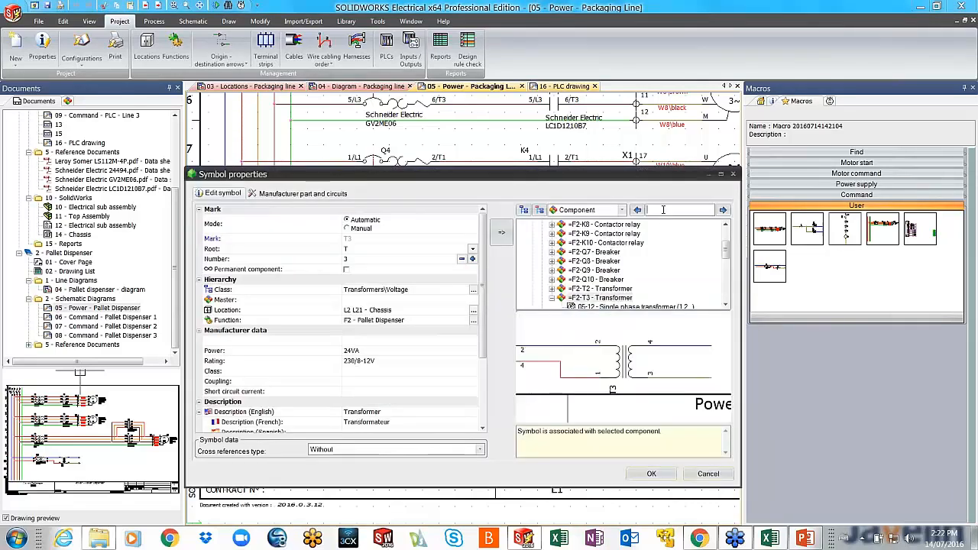
left_click(663, 209)
type("T1")
left_click(723, 210)
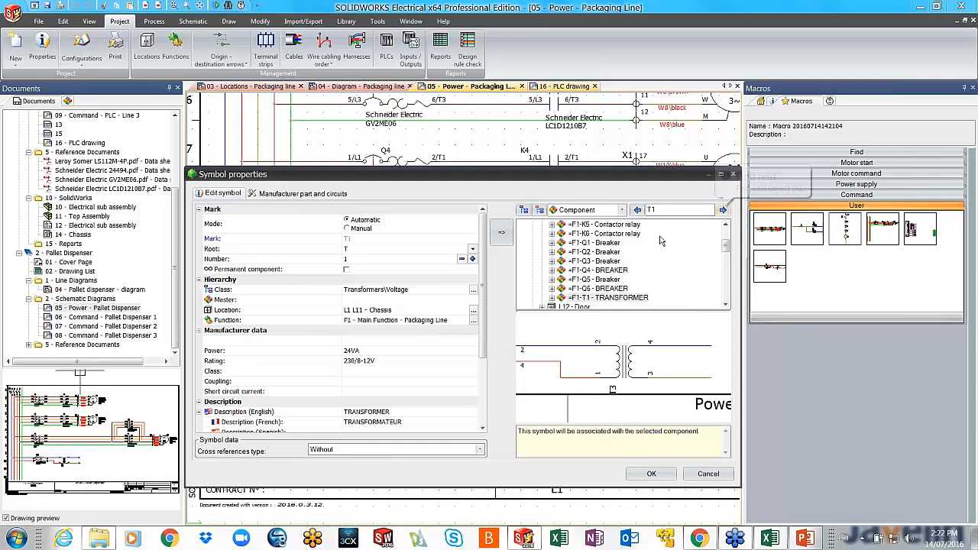
left_click(627, 299)
left_click(667, 475)
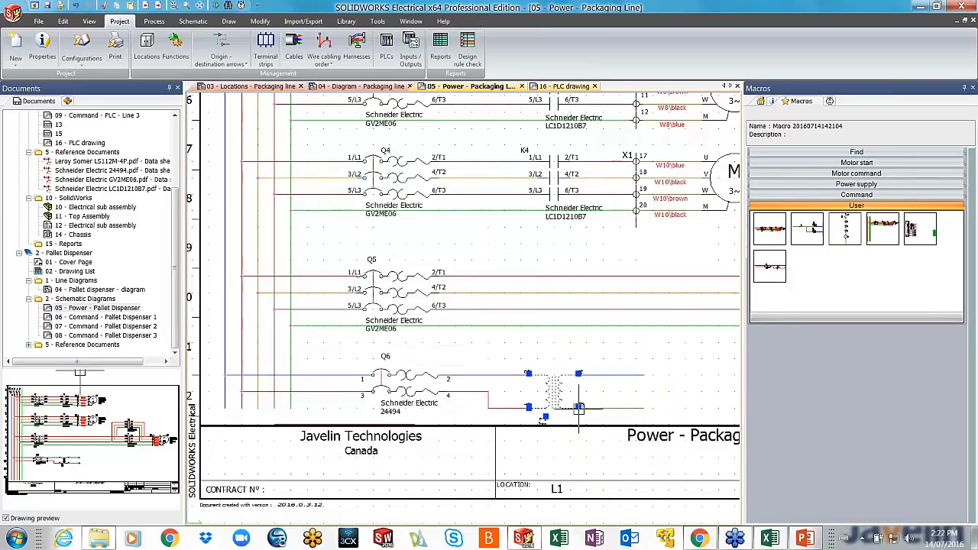
scroll(555, 328, "up", 2)
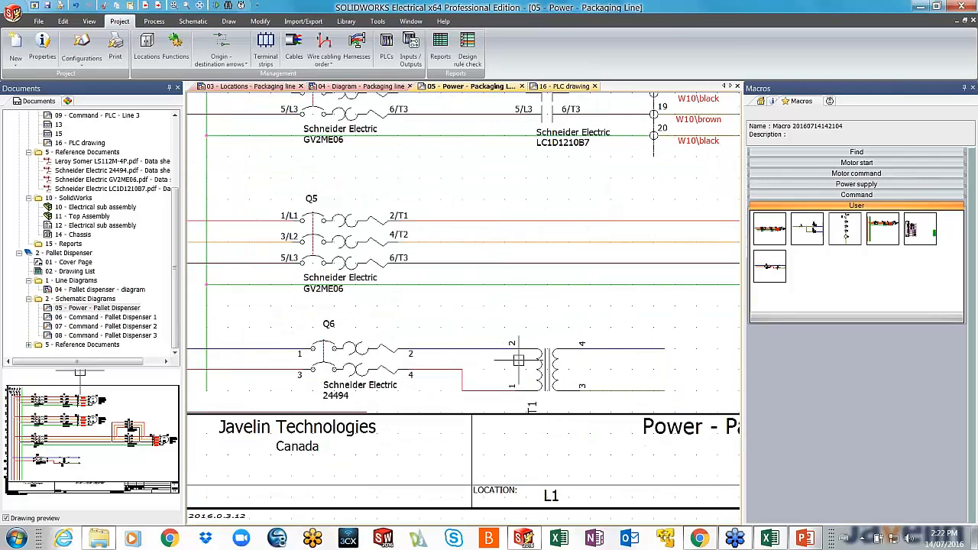
scroll(518, 360, "down", 4)
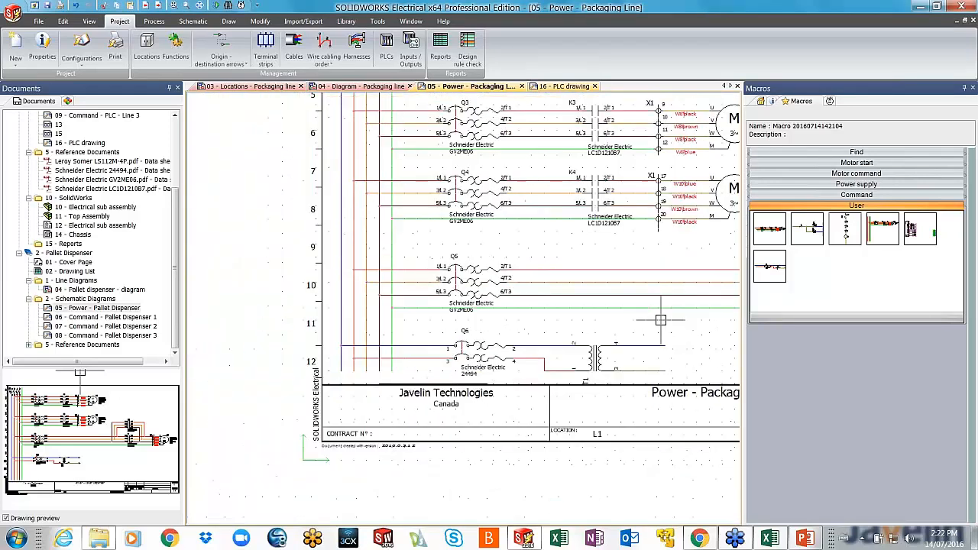
middle_click_drag(660, 320, 514, 362)
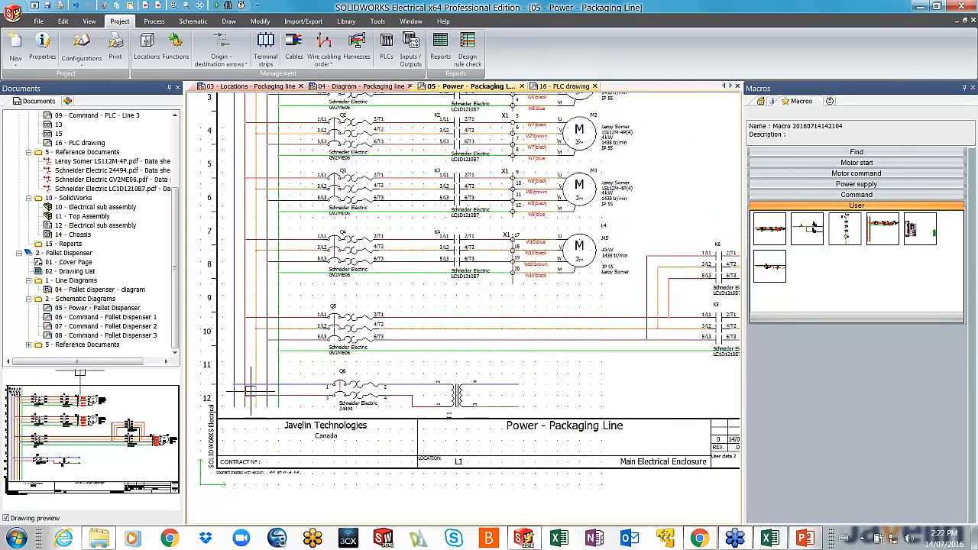
left_click_drag(175, 253, 174, 162)
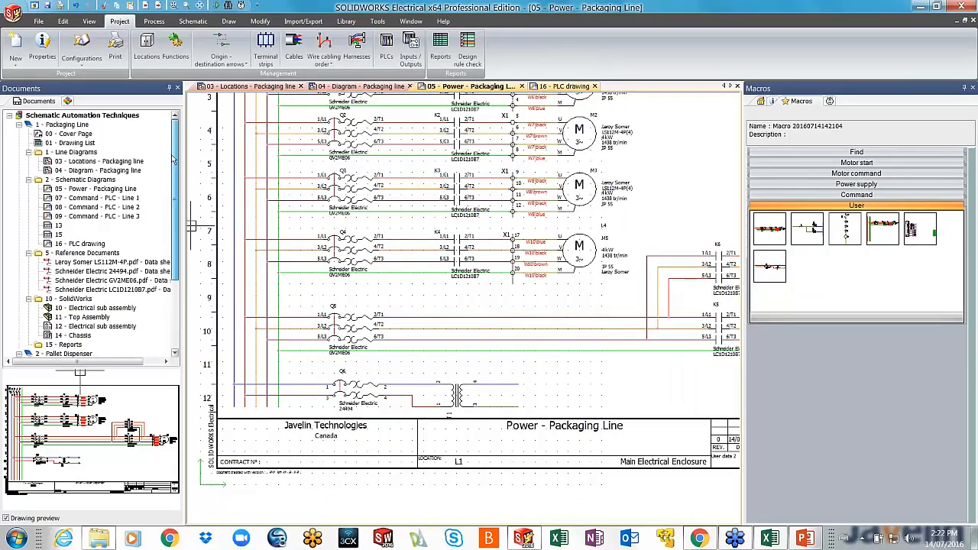
right_click(70, 153)
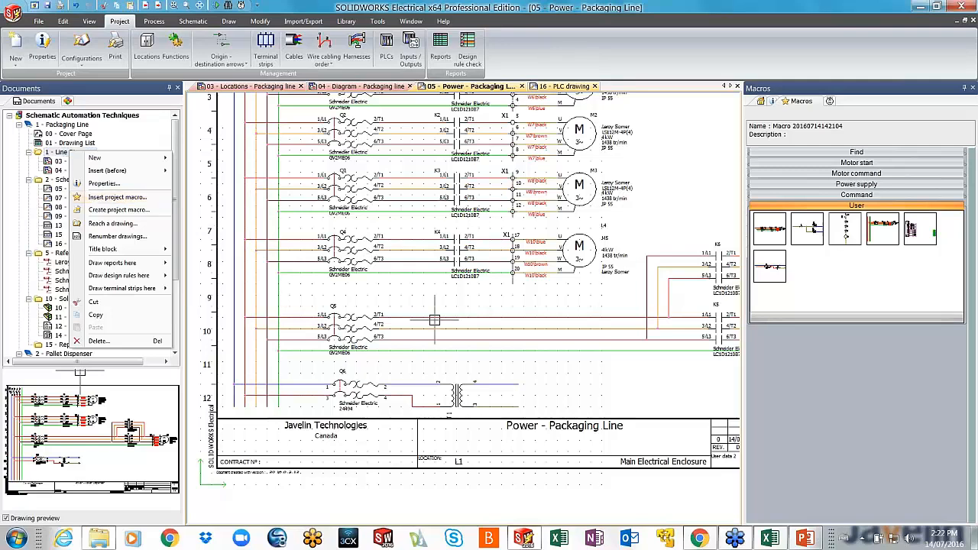
left_click(534, 373)
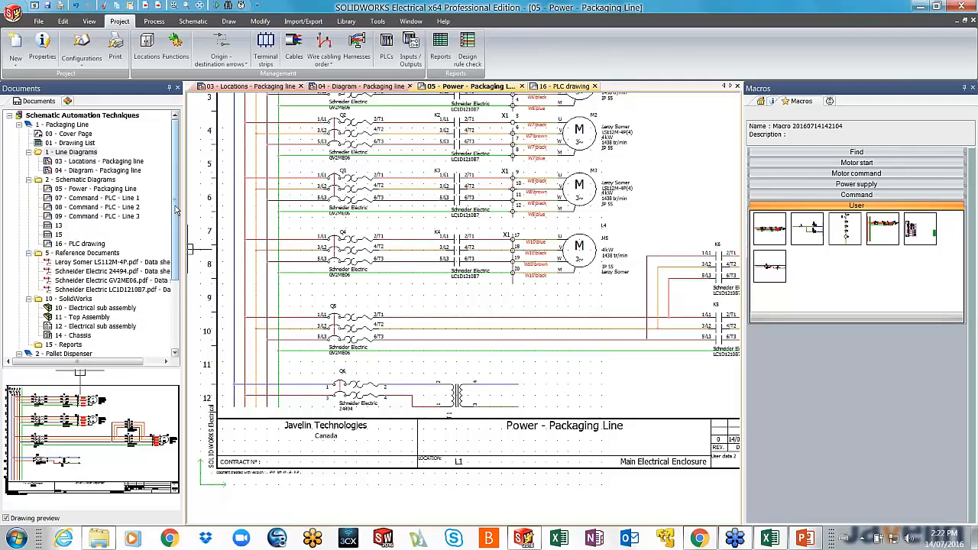
scroll(172, 290, "down", 4)
scroll(170, 167, "up", 4)
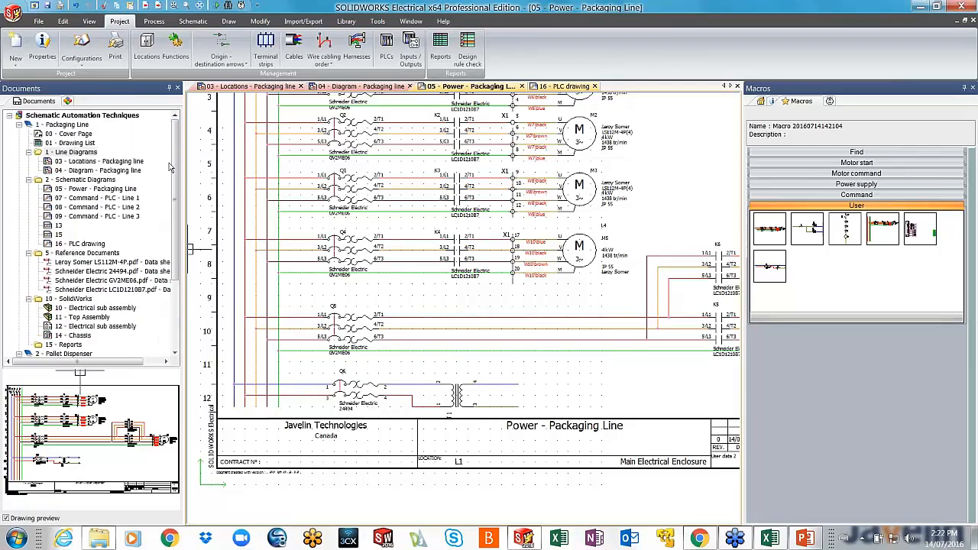
Open the SWE Smart Schematics project from the Projects Manager, select it in the document tree, and bring up the import and export commands.
left_click(39, 21)
left_click(16, 47)
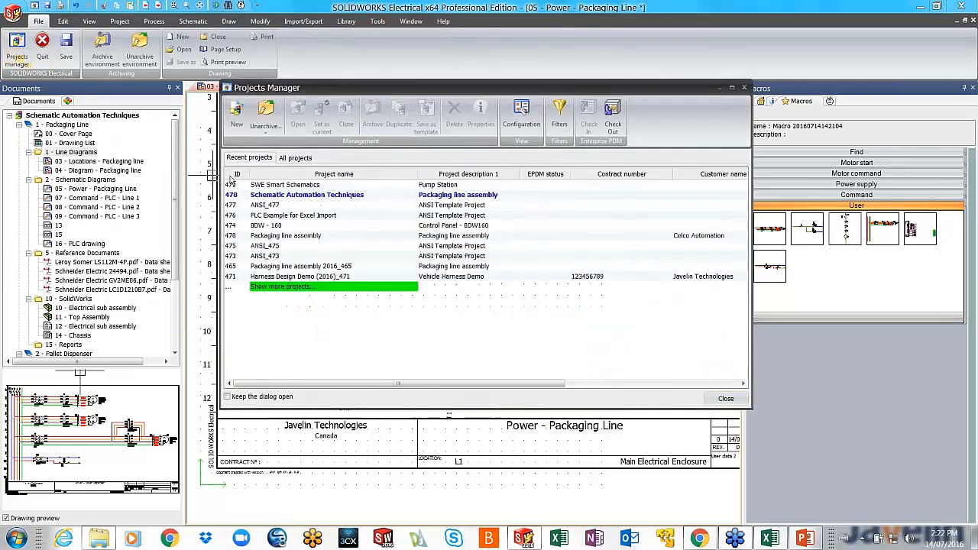
double_click(295, 183)
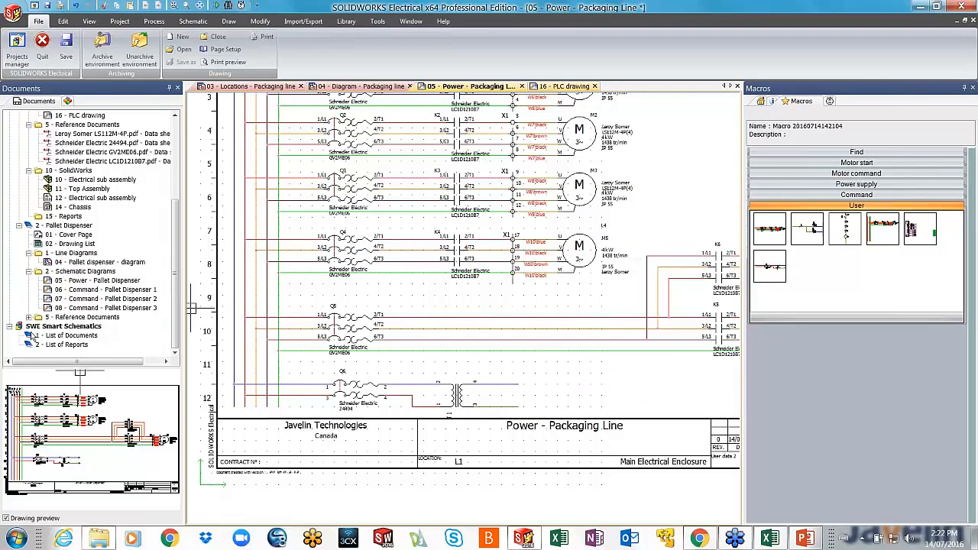
left_click(64, 329)
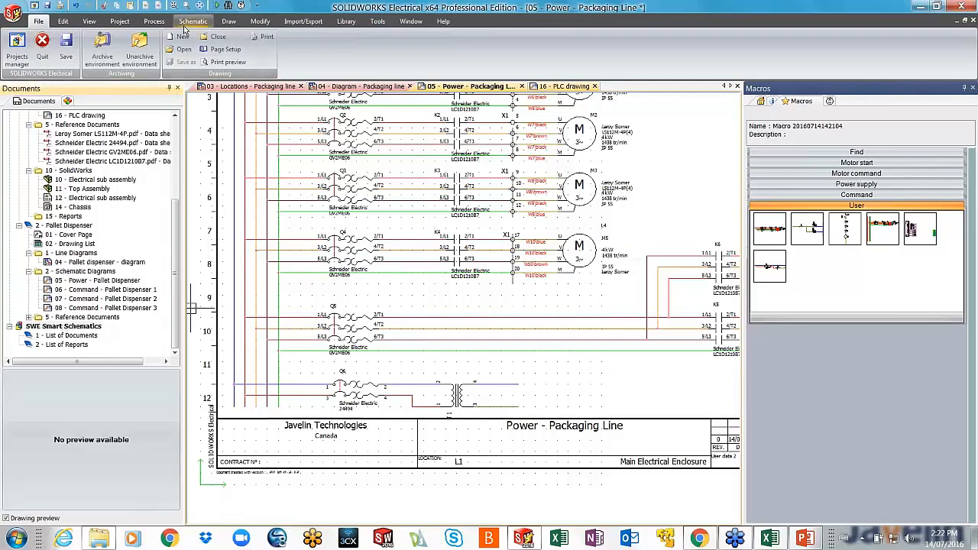
left_click(297, 22)
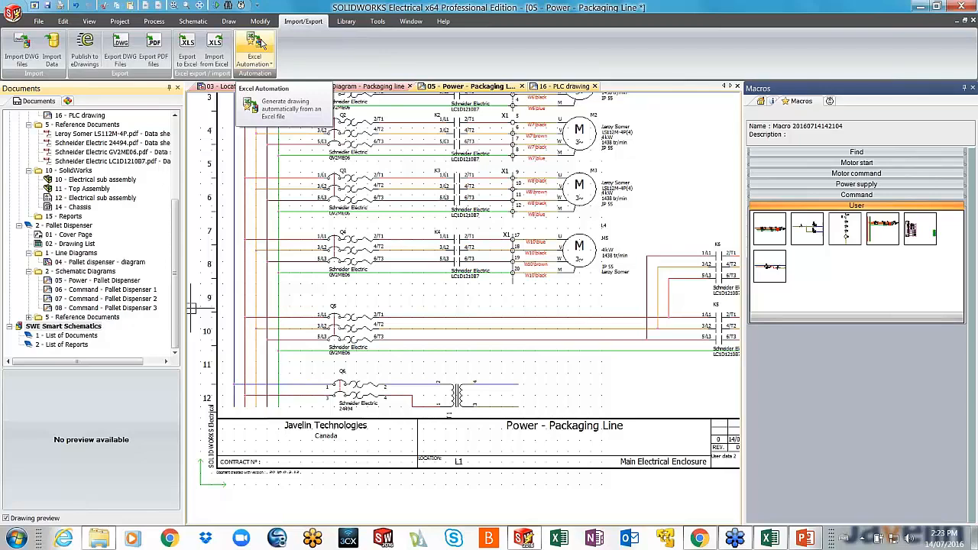
Switch to the SmartSchematics+Demo-English workbook in Excel and set the 1.1_DRIVE TRAIN project variant to Pump & Filling.
left_click(770, 538)
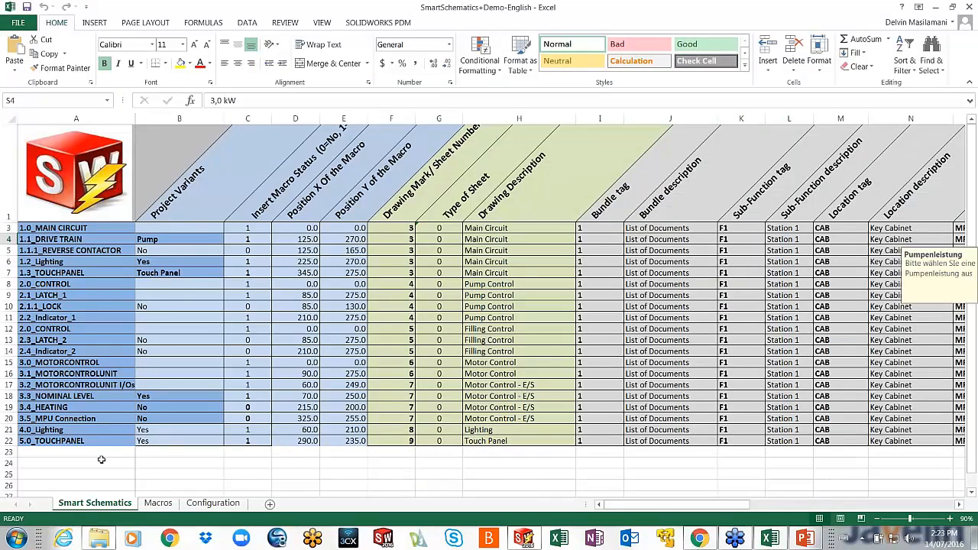
left_click(212, 238)
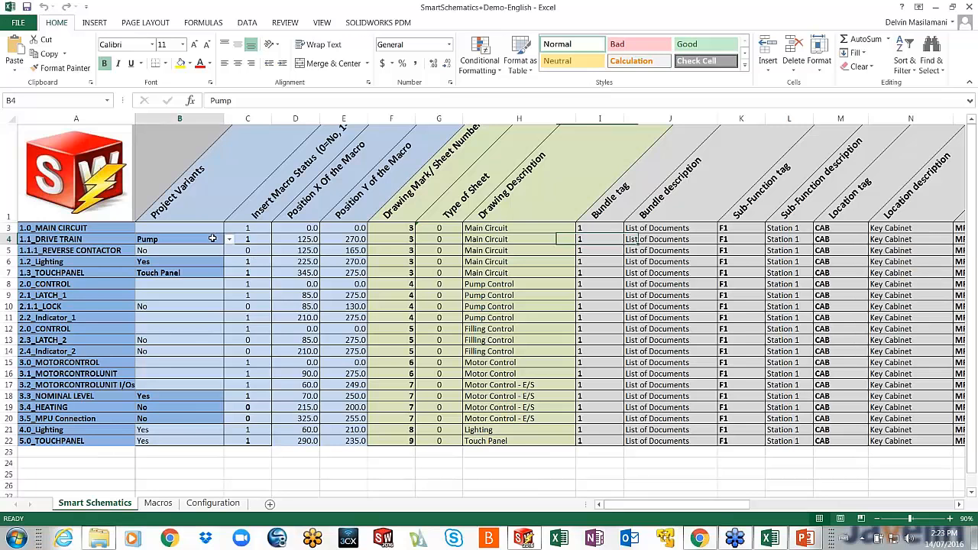
left_click(228, 239)
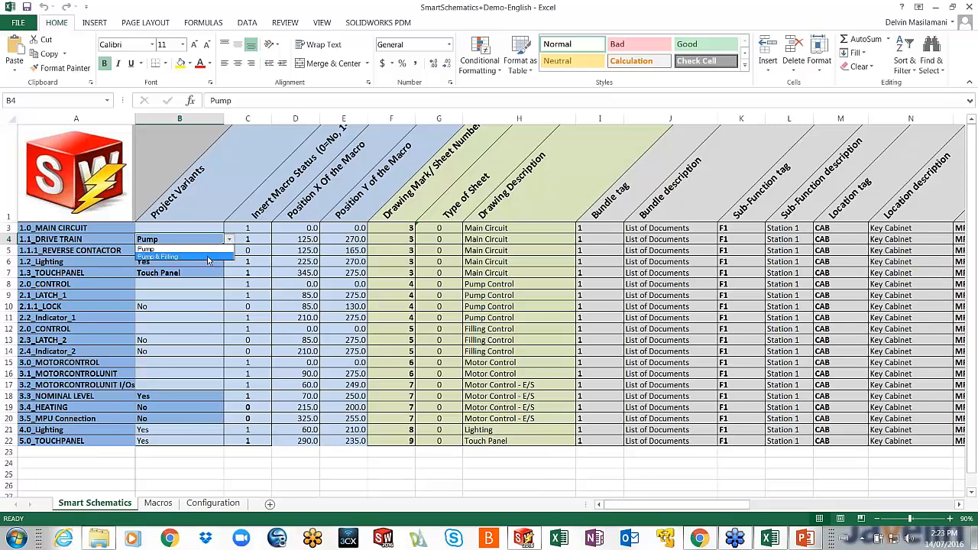
left_click(208, 257)
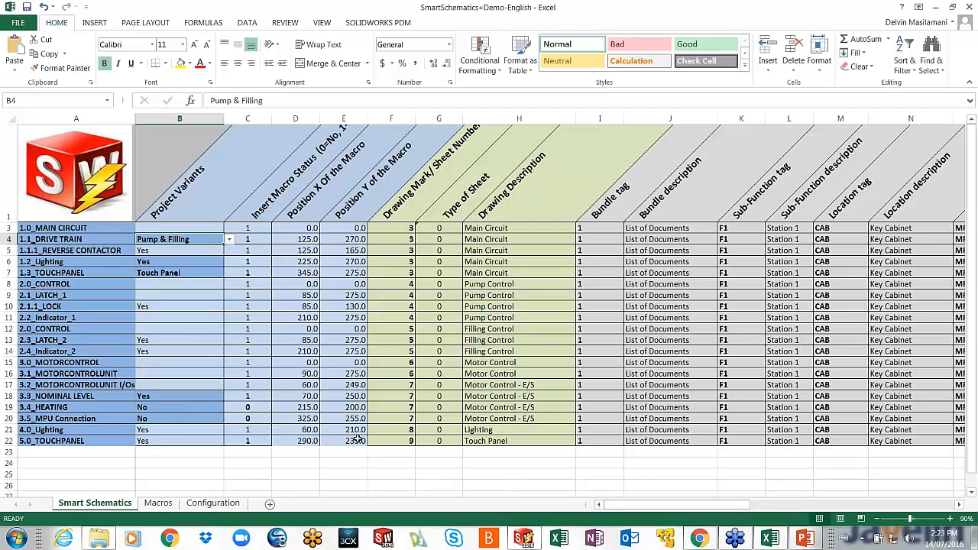
Set the 1.1_DRIVE TRAIN configuration to 4,0 kW and return to SOLIDWORKS Electrical.
left_click_drag(648, 508, 876, 505)
left_click(361, 242)
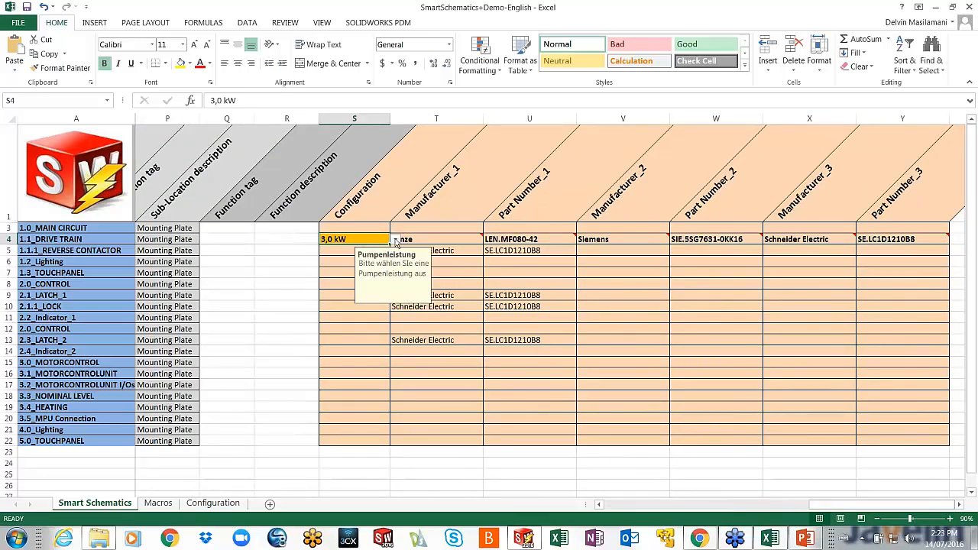
left_click(396, 241)
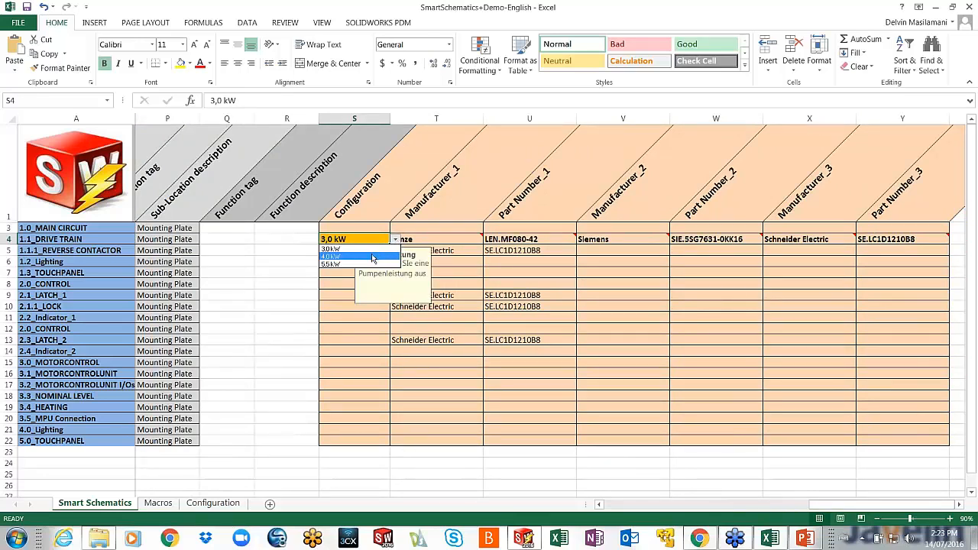
left_click(373, 257)
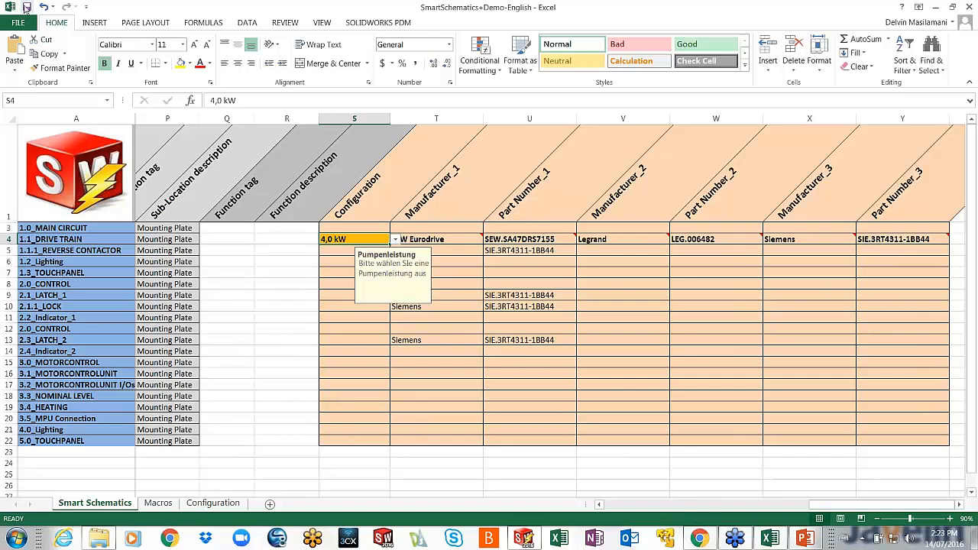
left_click(931, 7)
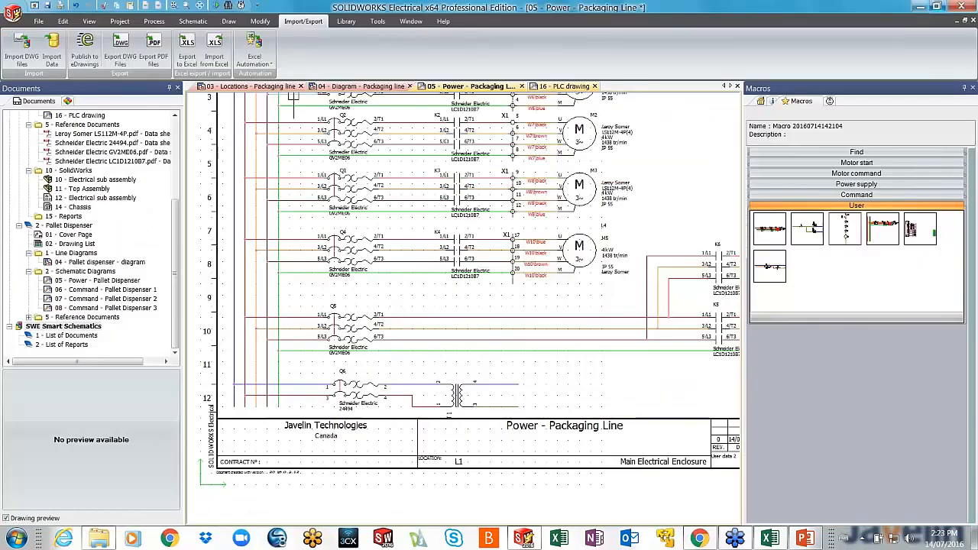
Run Excel Automation on the SmartSchematics+Demo-English workbook to generate the drawings of the SWE Smart Schematics project.
left_click(253, 50)
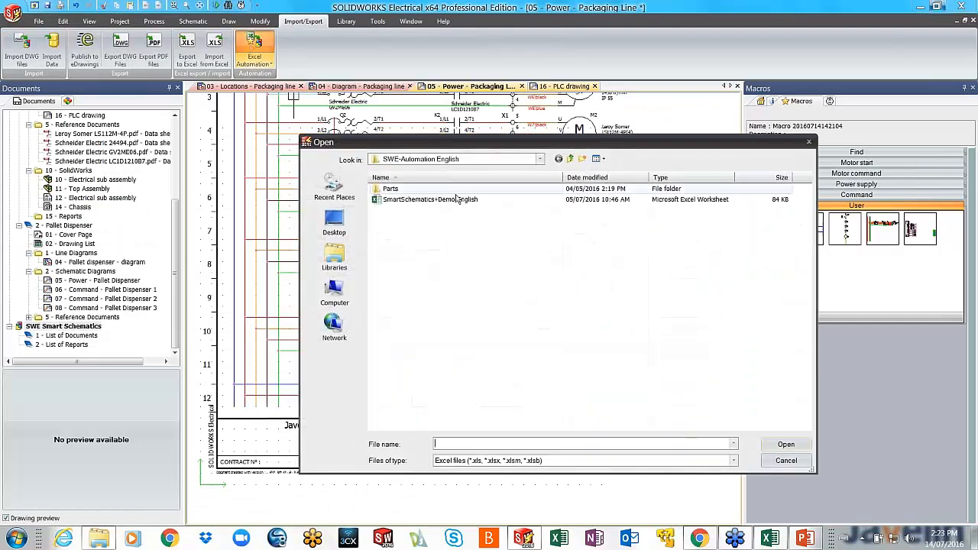
left_click(430, 200)
left_click(781, 444)
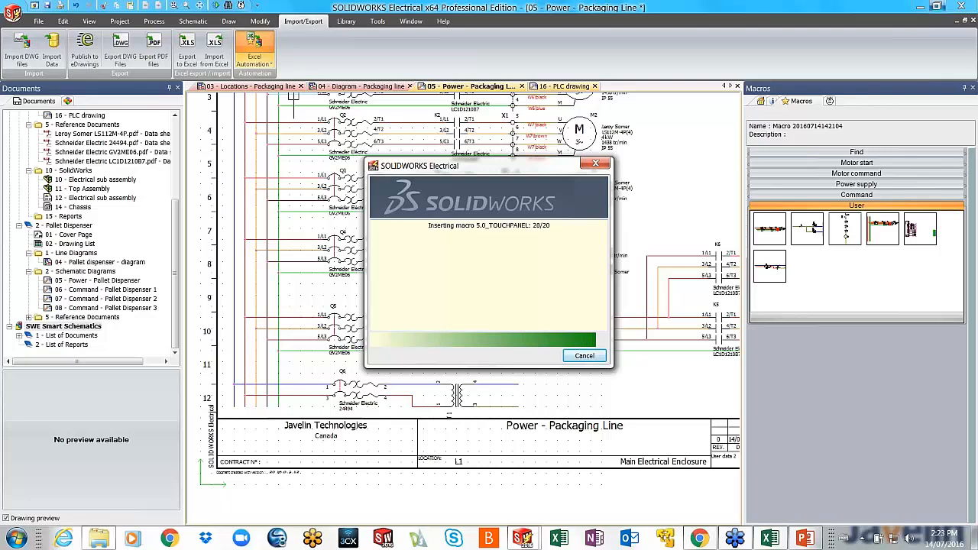
left_click(624, 369)
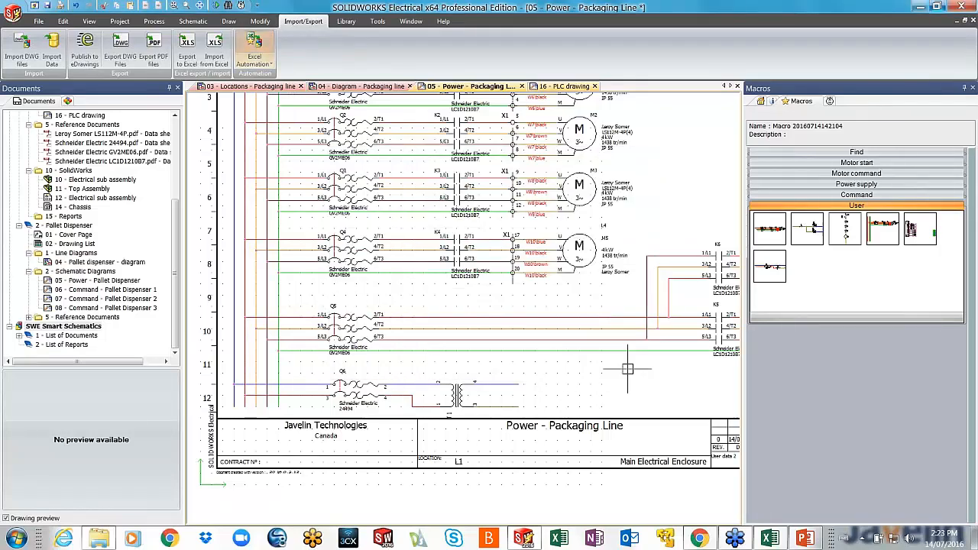
Expand the List of Documents book and examine the generated drawings 3 - Main Circuit, 4 - Pump Control and 8 - Lighting.
left_click(28, 335)
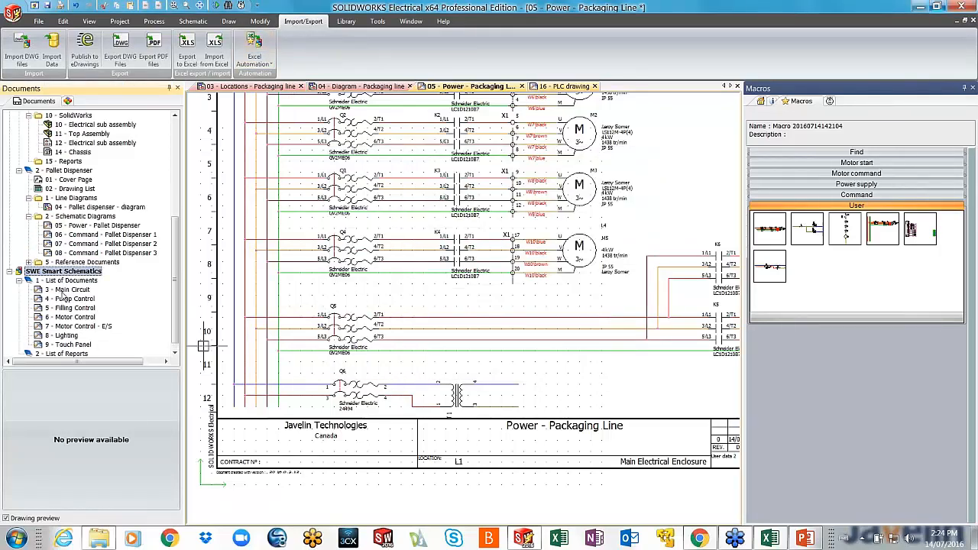
double_click(71, 290)
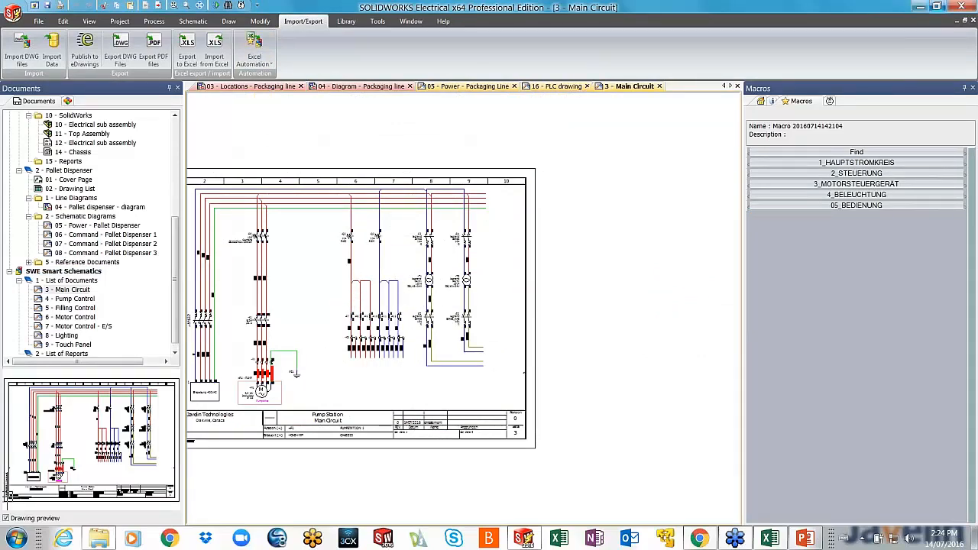
middle_click_drag(318, 295, 384, 288)
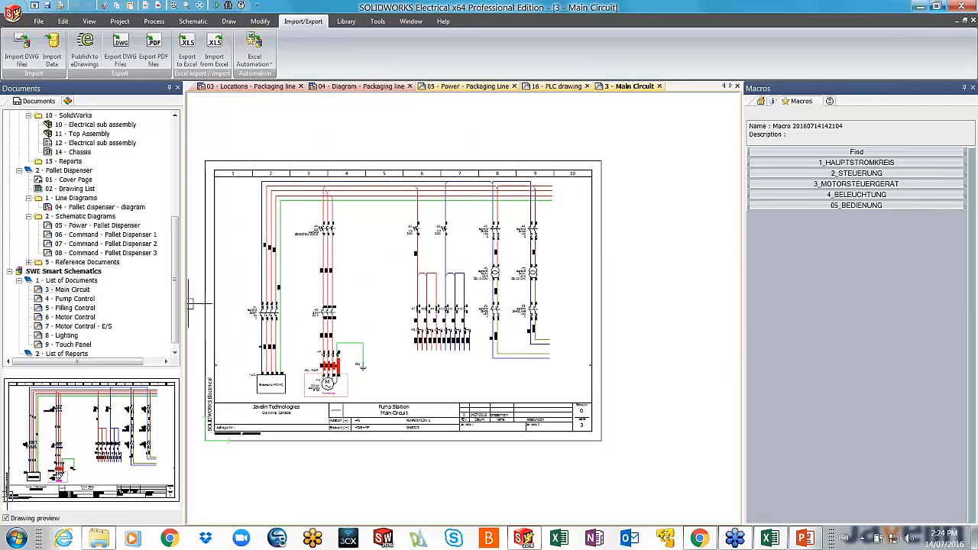
double_click(69, 298)
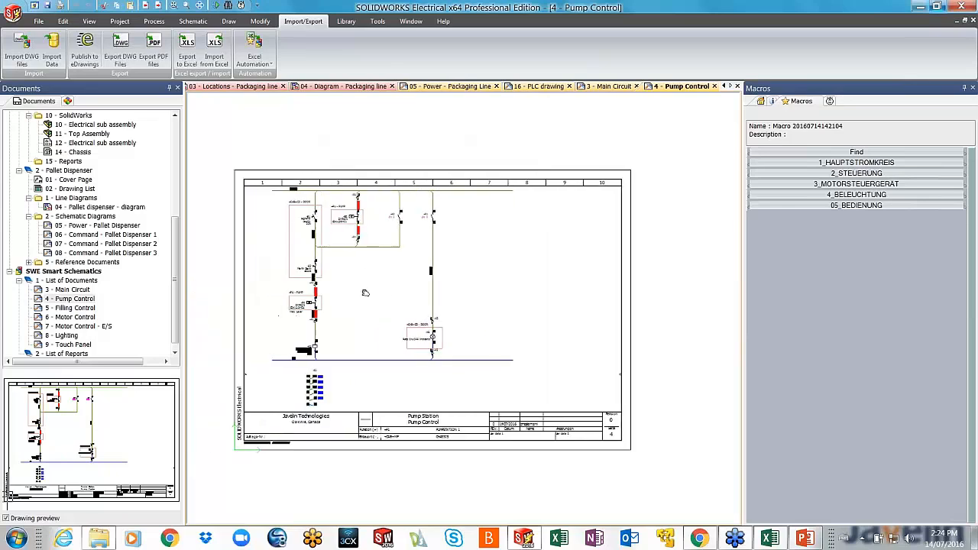
double_click(67, 336)
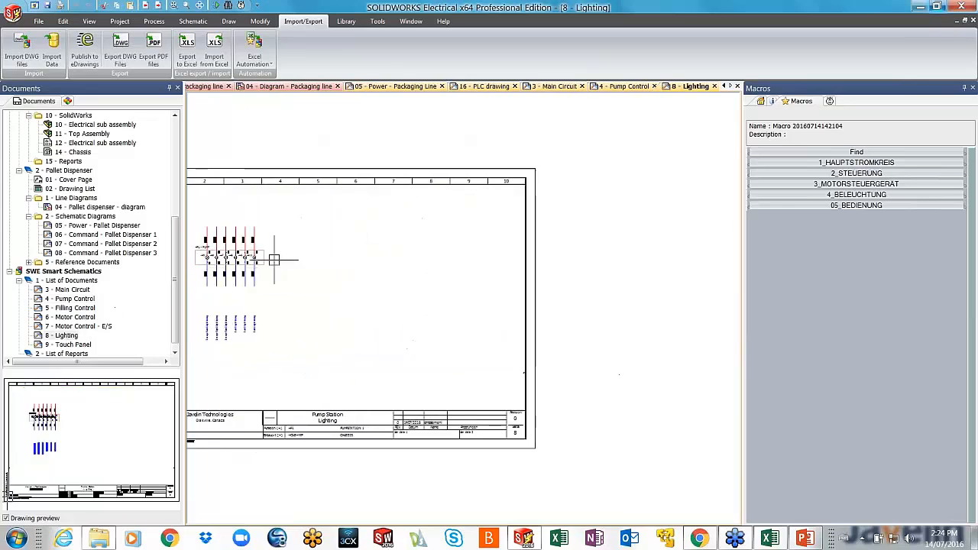
scroll(316, 269, "up", 3)
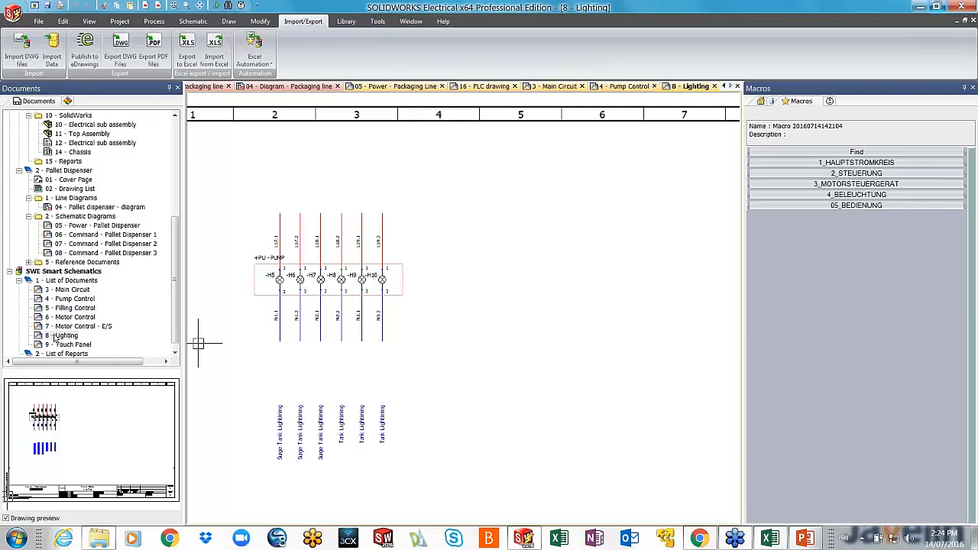
Close the SWE Smart Schematics project and return to the 05 - Power - Packaging Line drawing.
right_click(79, 274)
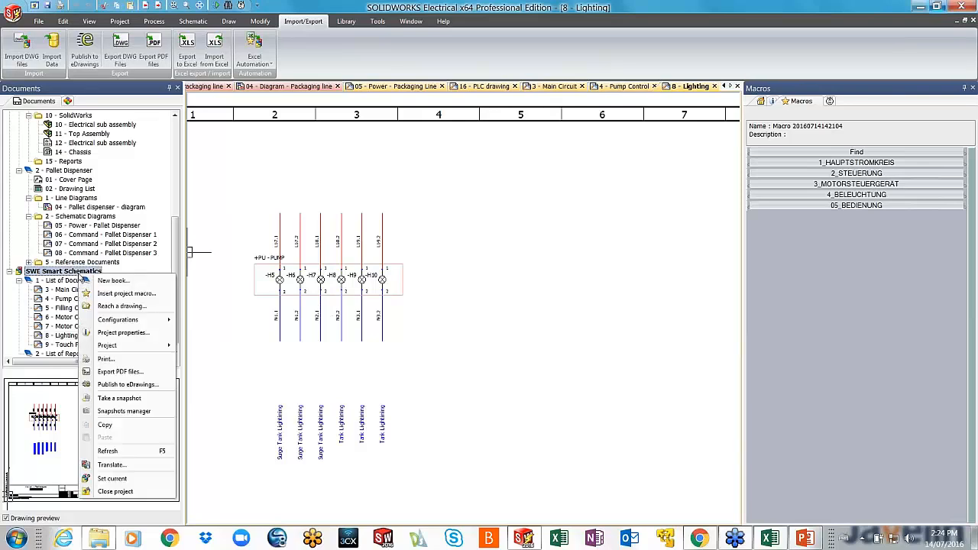
left_click(113, 479)
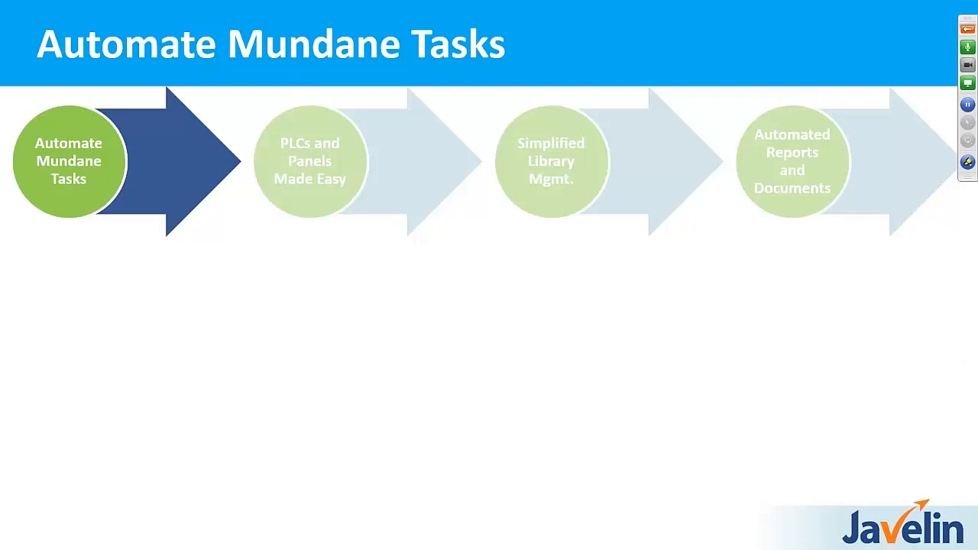
key("alt+Tab")
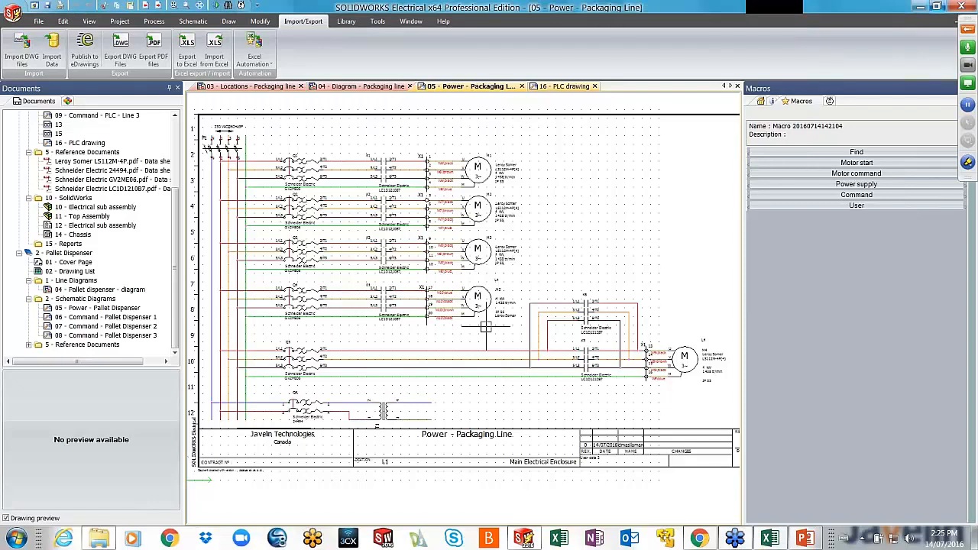
Open the Origin - destination manager from the 05 - Power - Packaging Line drawing and maximize it.
scroll(442, 325, "up", 3)
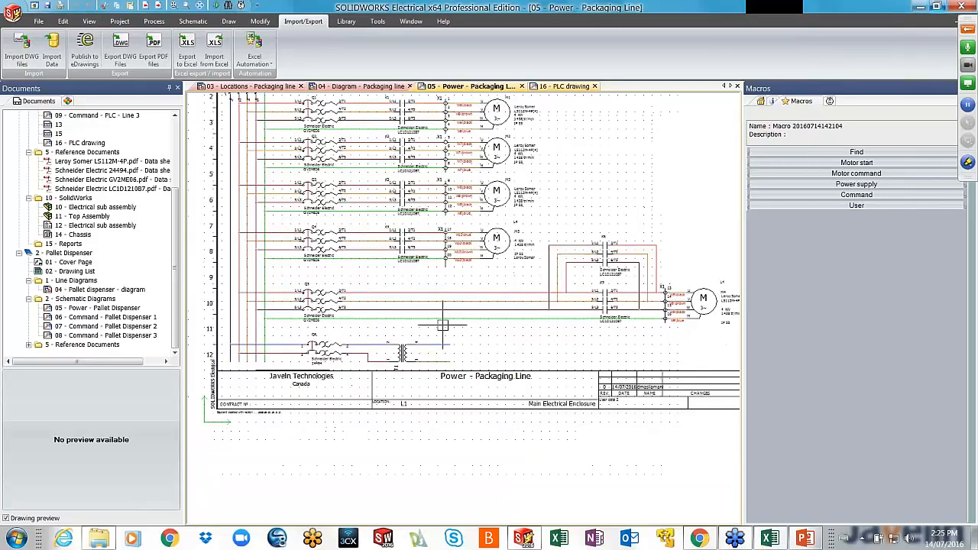
scroll(442, 326, "up", 2)
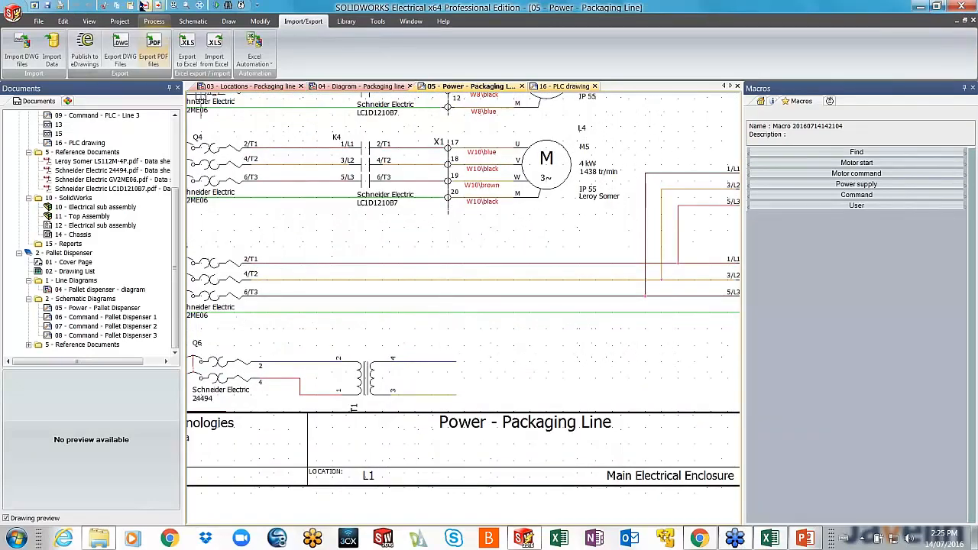
left_click(193, 21)
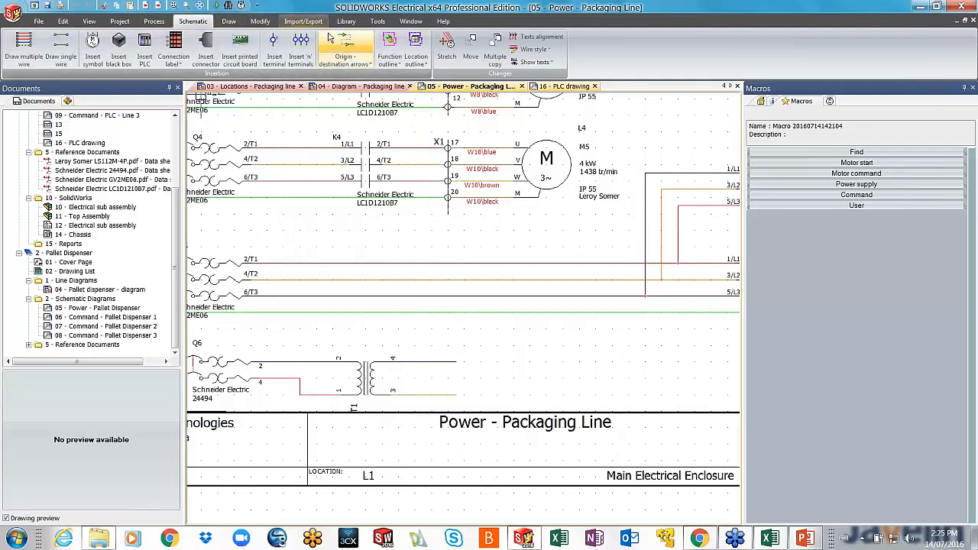
left_click(344, 49)
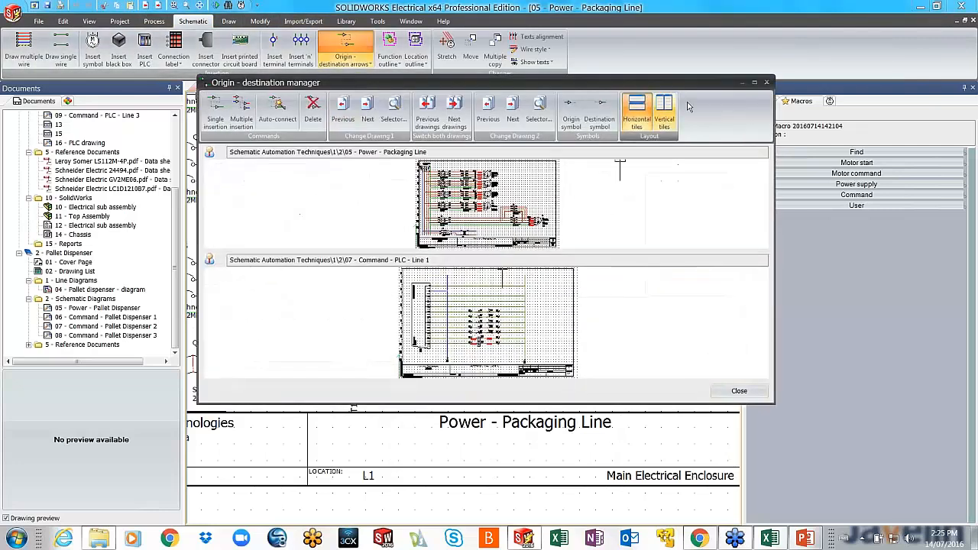
left_click(750, 84)
Link transformer T1's two output wires on drawing 05 to the two vertical wires on 07 - Command - PLC - Line 1 using single insertion.
left_click(16, 37)
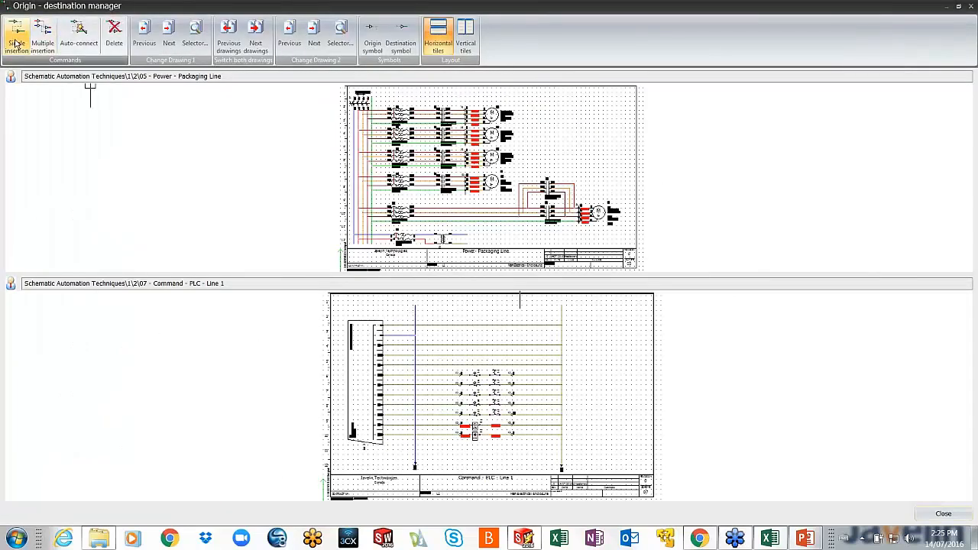
left_click(466, 234)
left_click(415, 306)
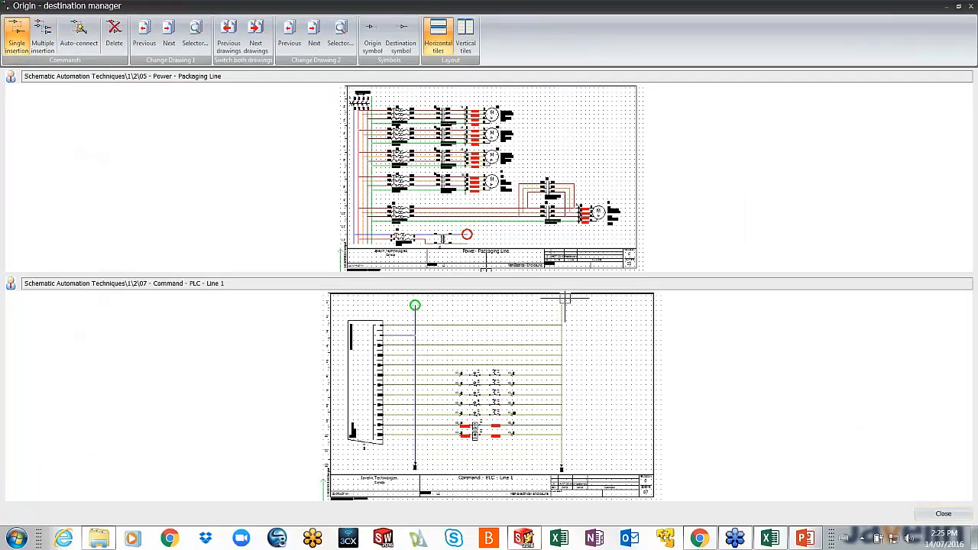
scroll(565, 308, "up", 2)
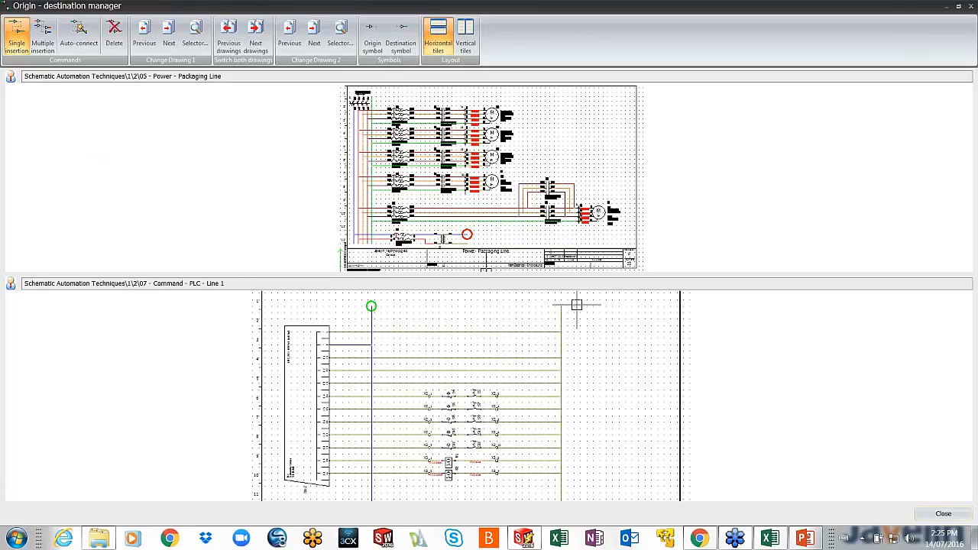
left_click(416, 310)
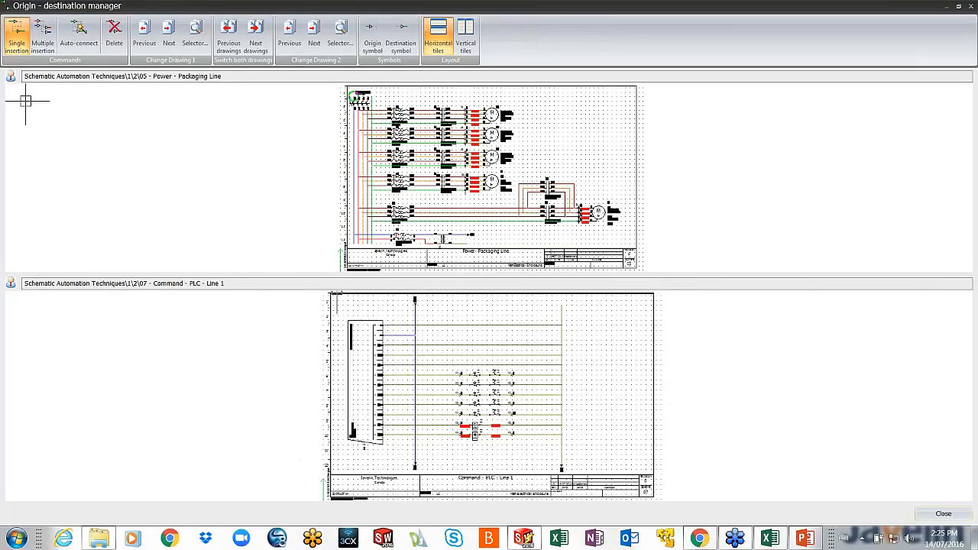
left_click(567, 309)
scroll(451, 310, "up", 2)
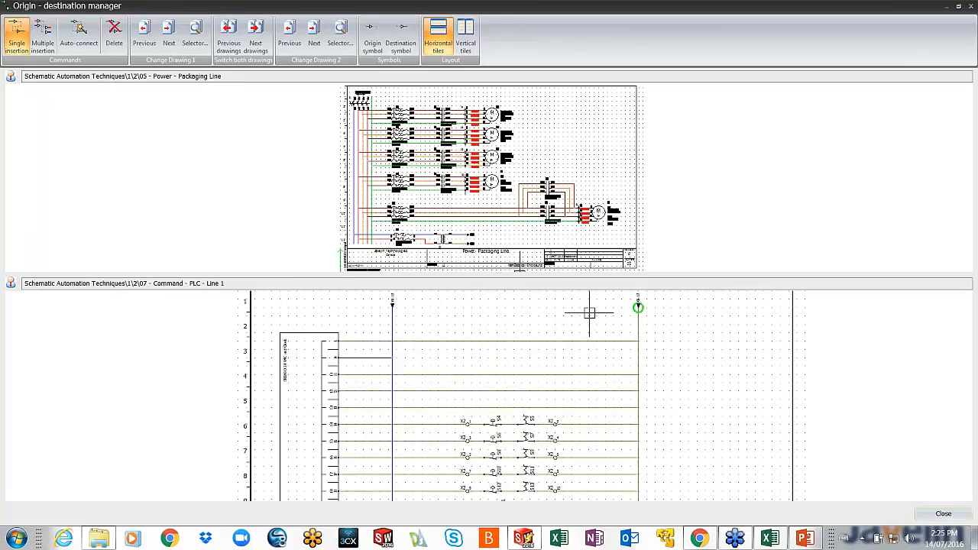
left_click(942, 515)
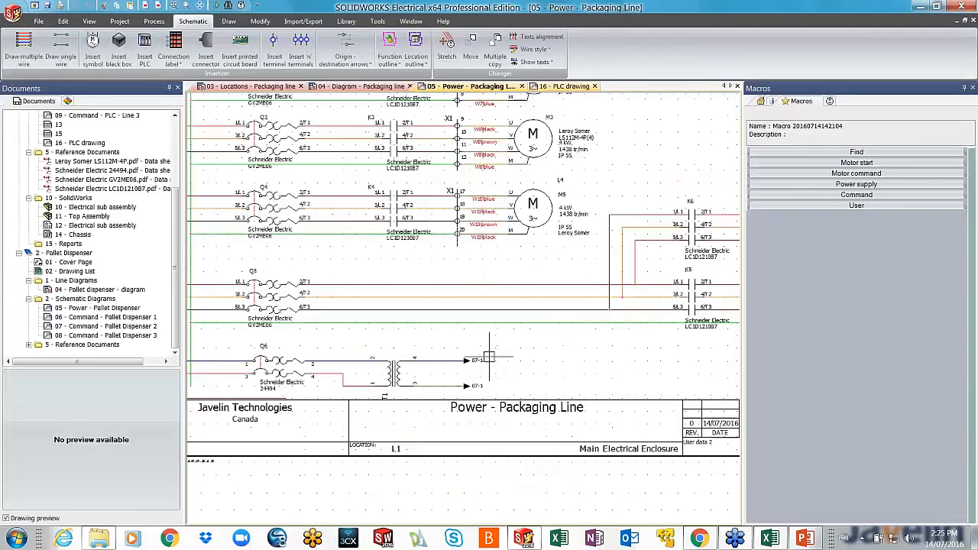
Follow the upper 07-1 cross-reference beside the transformer to 07 - Command - PLC - Line 1 and examine the destination arrows there.
scroll(488, 356, "down", 1)
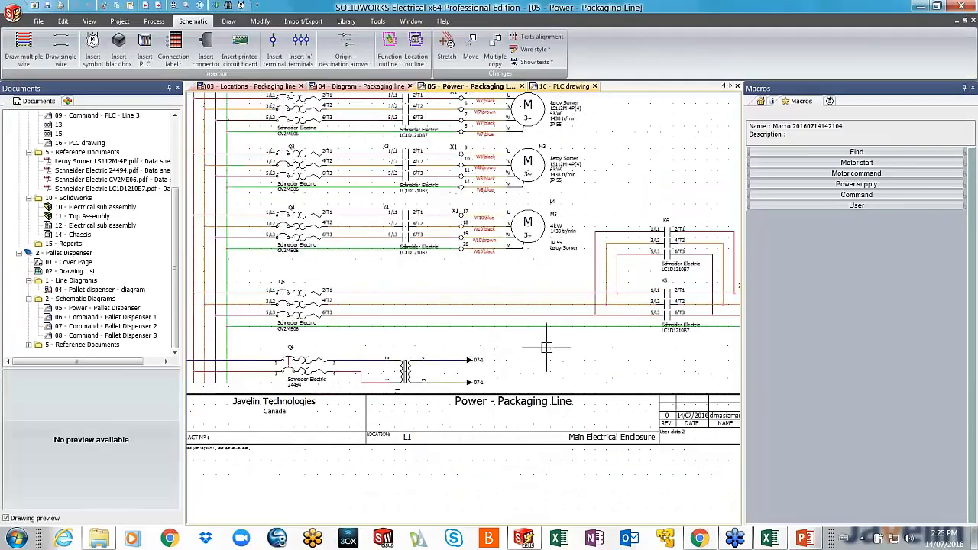
double_click(478, 359)
scroll(476, 356, "down", 4)
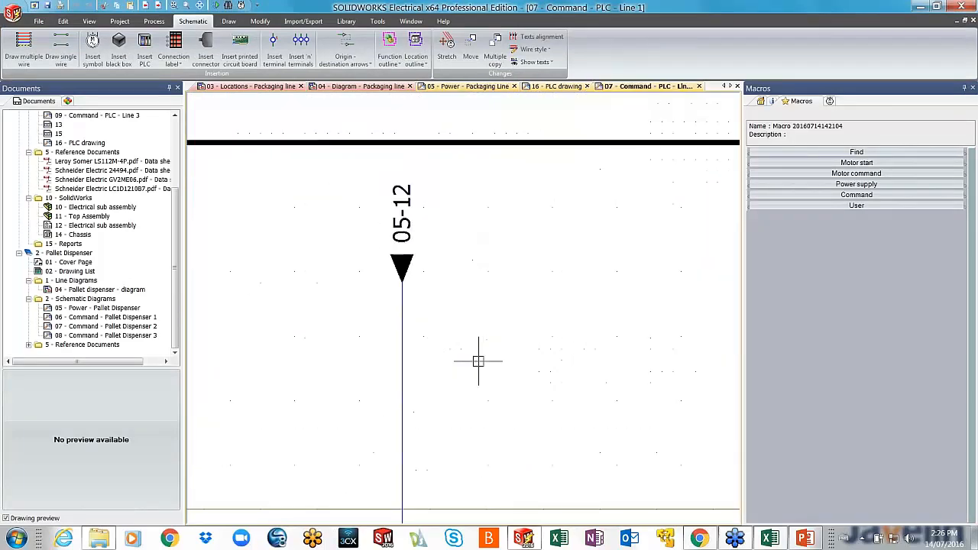
scroll(538, 364, "down", 1)
middle_click_drag(537, 364, 452, 311)
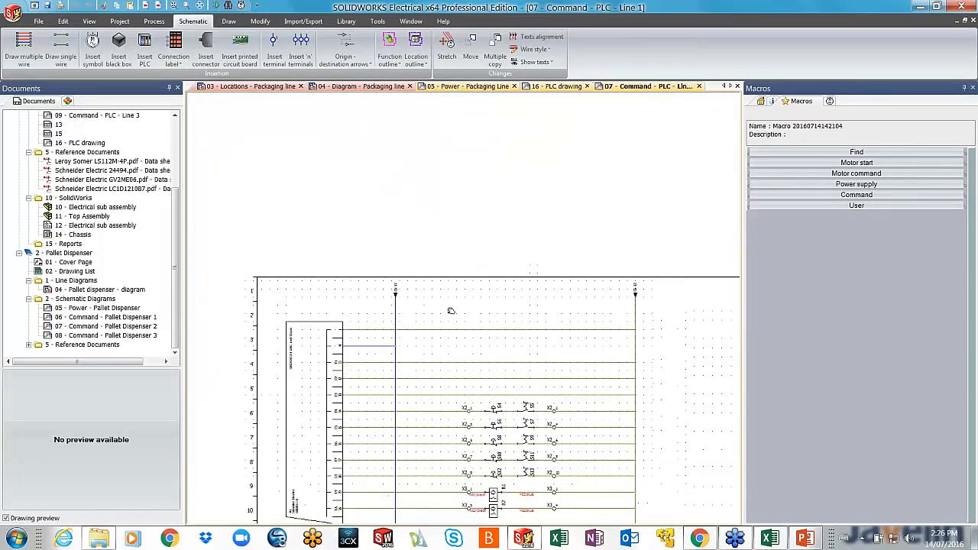
scroll(424, 294, "up", 5)
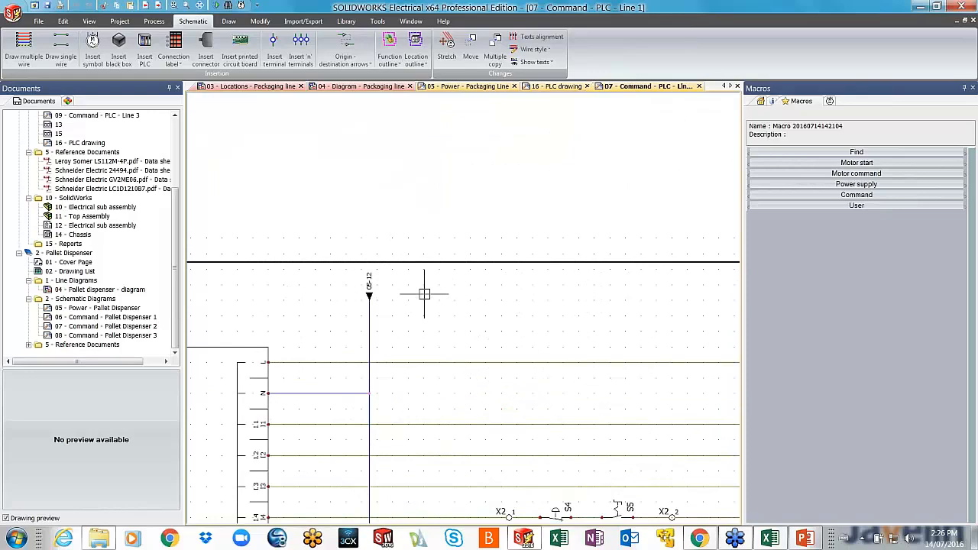
scroll(424, 294, "up", 1)
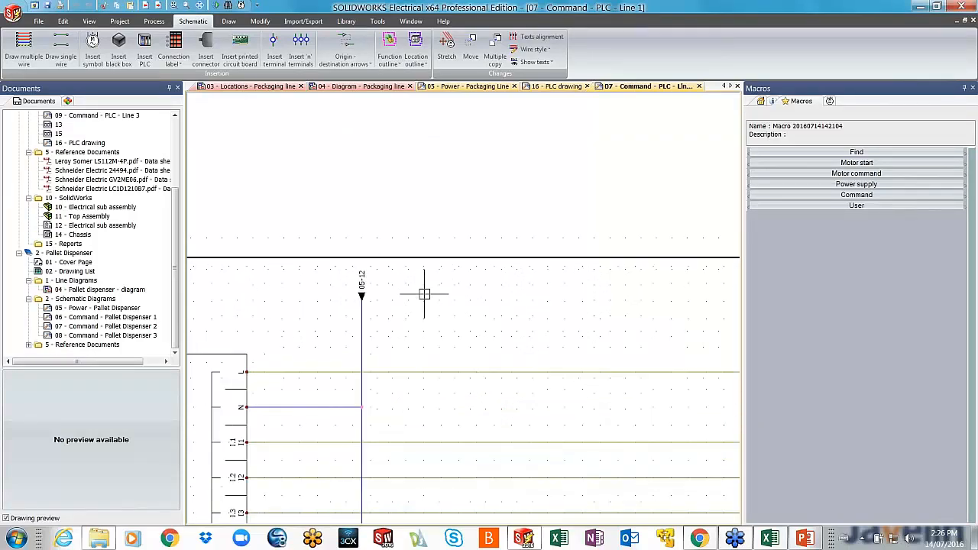
scroll(424, 294, "down", 4)
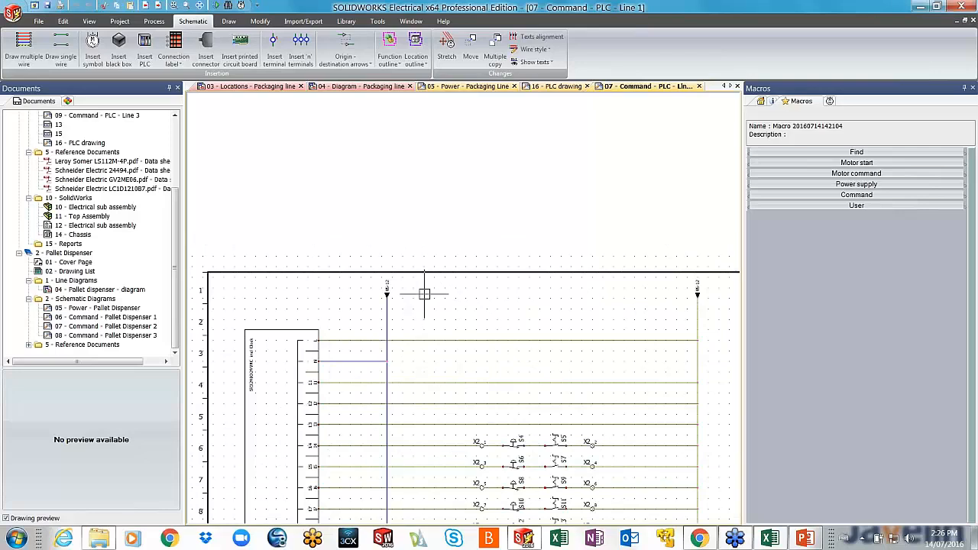
Number the new wires in the project without modifying the existing numbers.
left_click(153, 20)
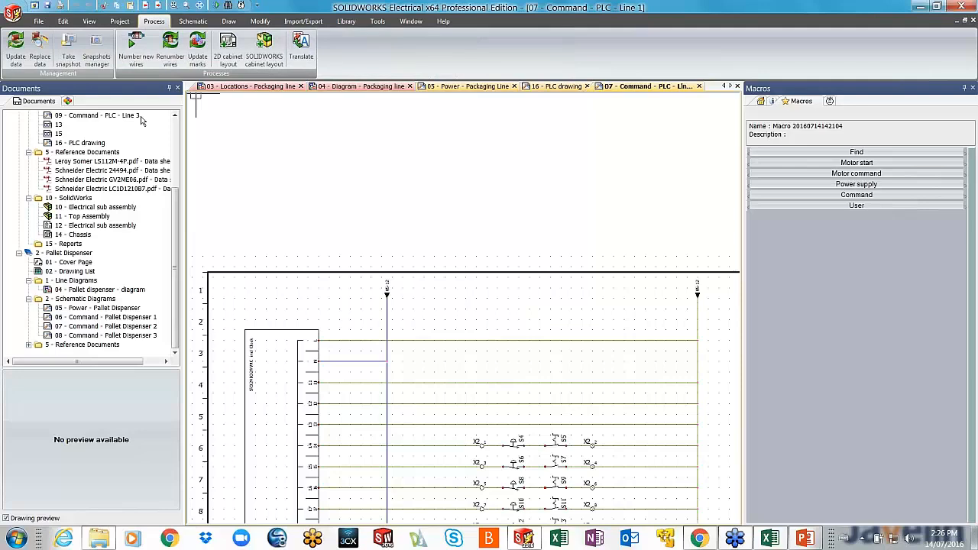
left_click(137, 60)
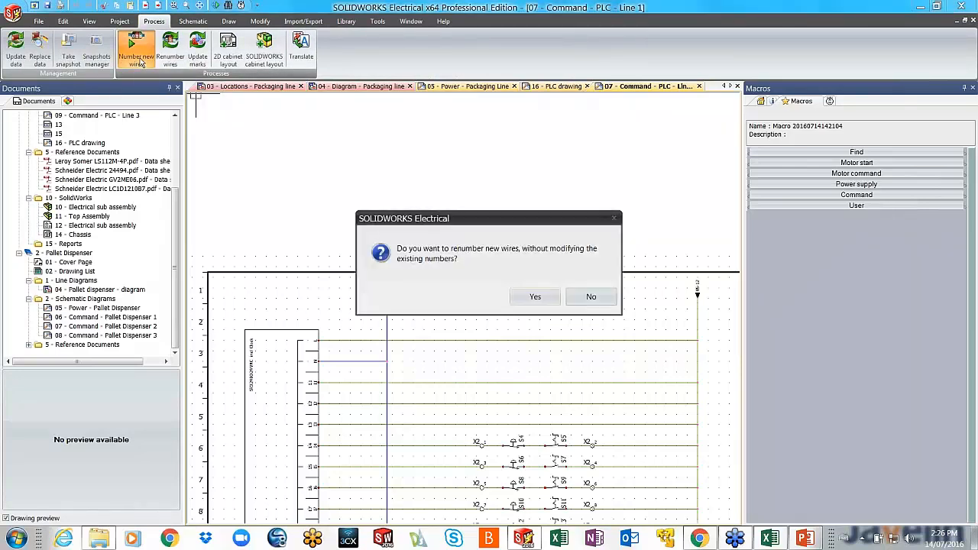
left_click(534, 296)
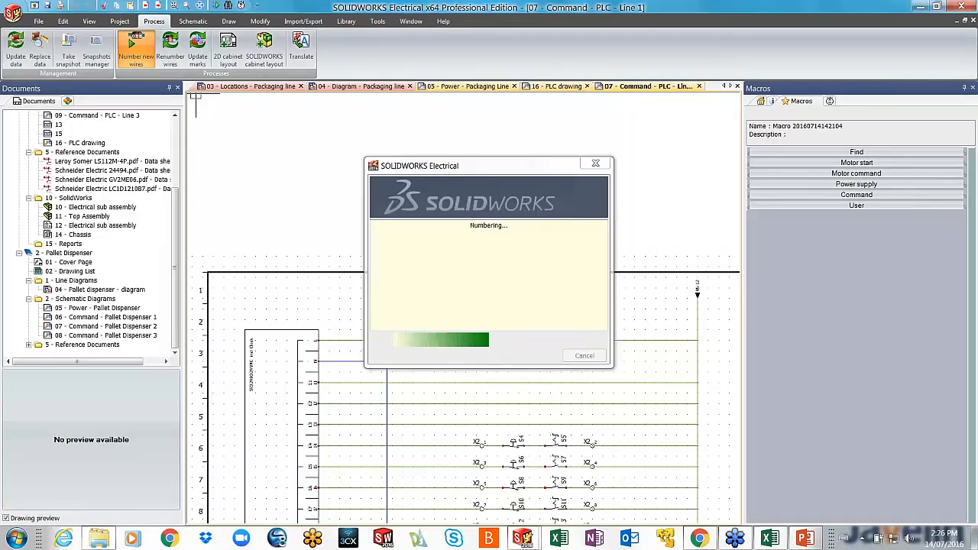
Follow the 05-12 cross-reference on the blue wire back to the Power - Packaging Line drawing and examine the transformer's output wire numbers.
scroll(377, 313, "up", 2)
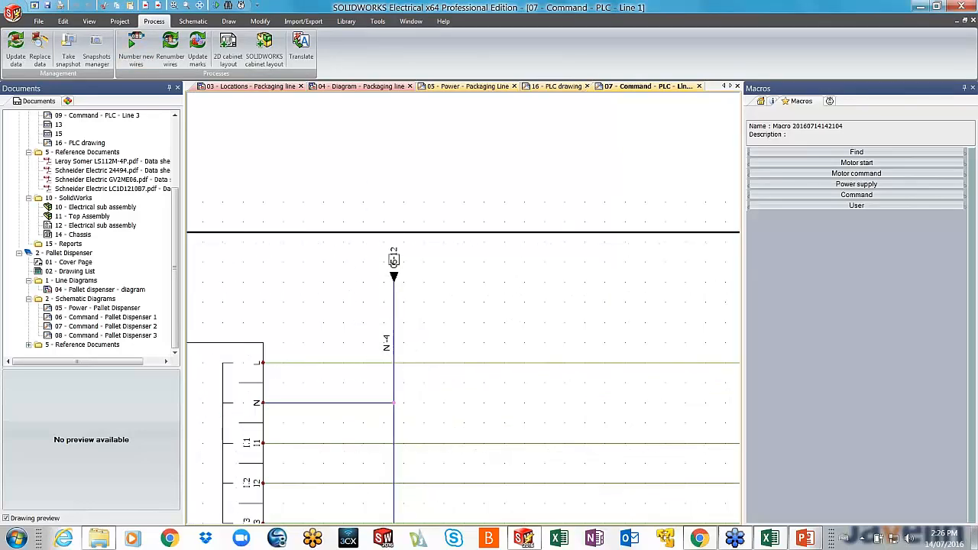
double_click(393, 258)
scroll(340, 337, "down", 5)
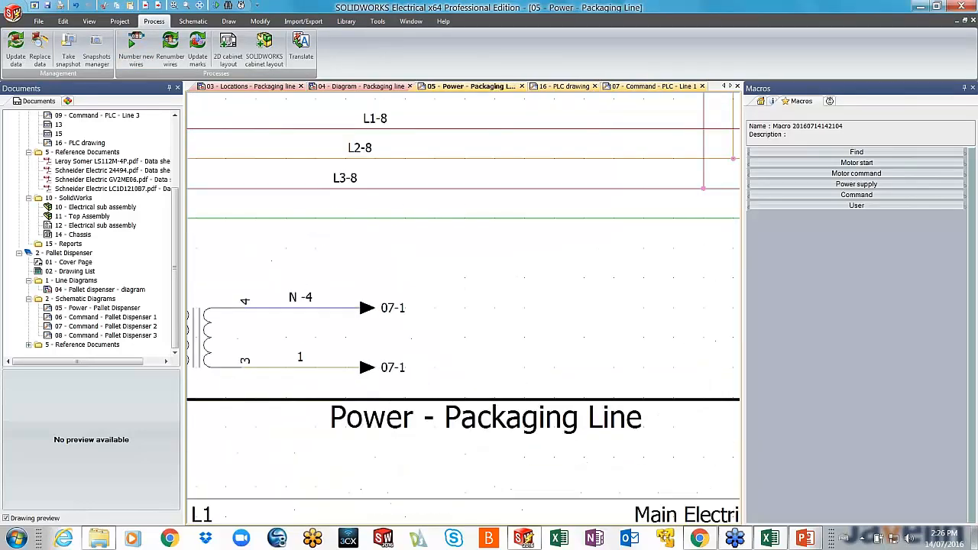
middle_click_drag(286, 277, 467, 283)
scroll(466, 283, "up", 4)
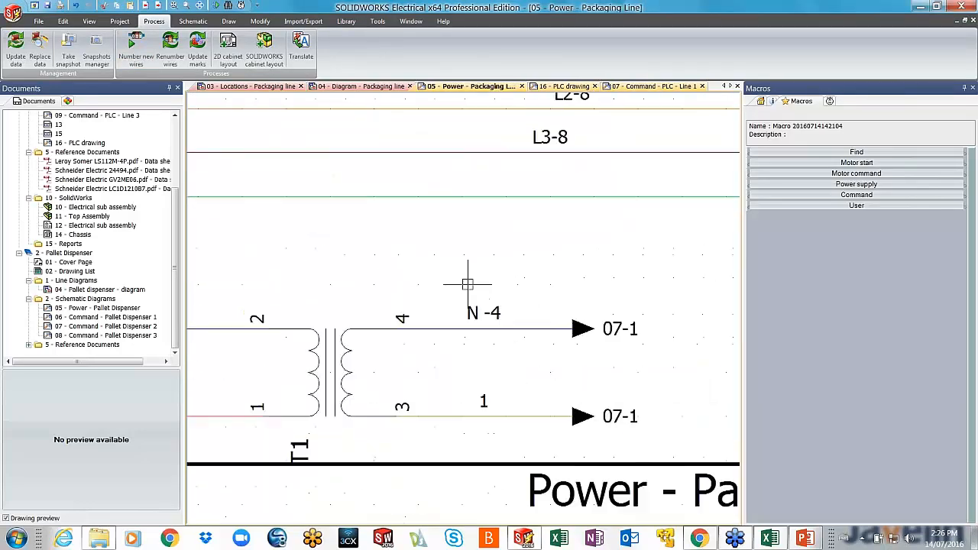
Inspect the wire style properties of the transformer's blue output wire and the variables available for its equipotential formula, leaving everything unchanged.
left_click(480, 336)
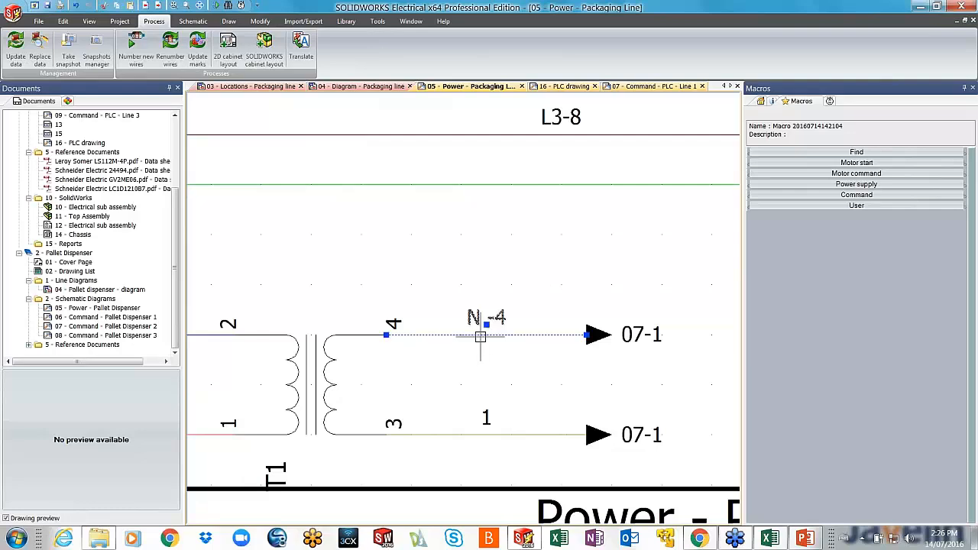
right_click(479, 336)
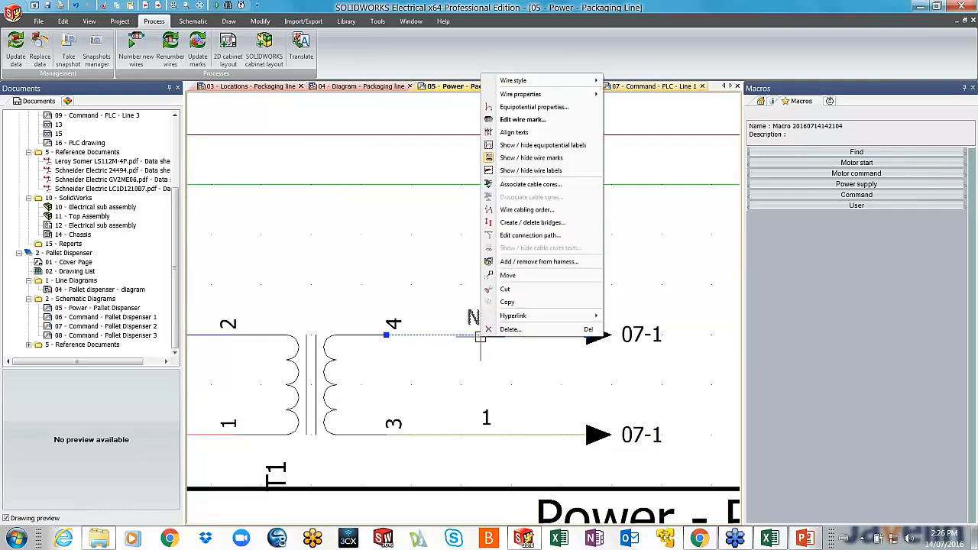
mouse_move(550, 80)
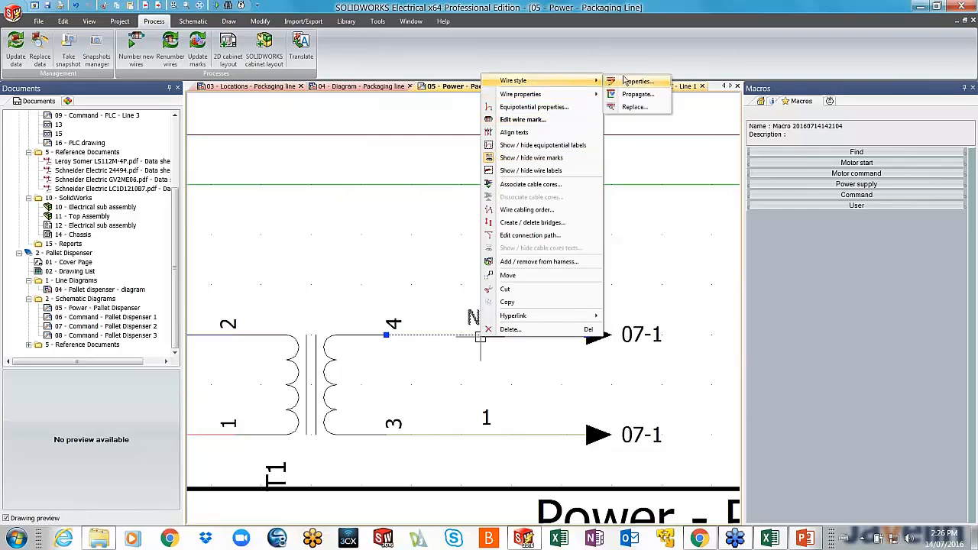
left_click(634, 81)
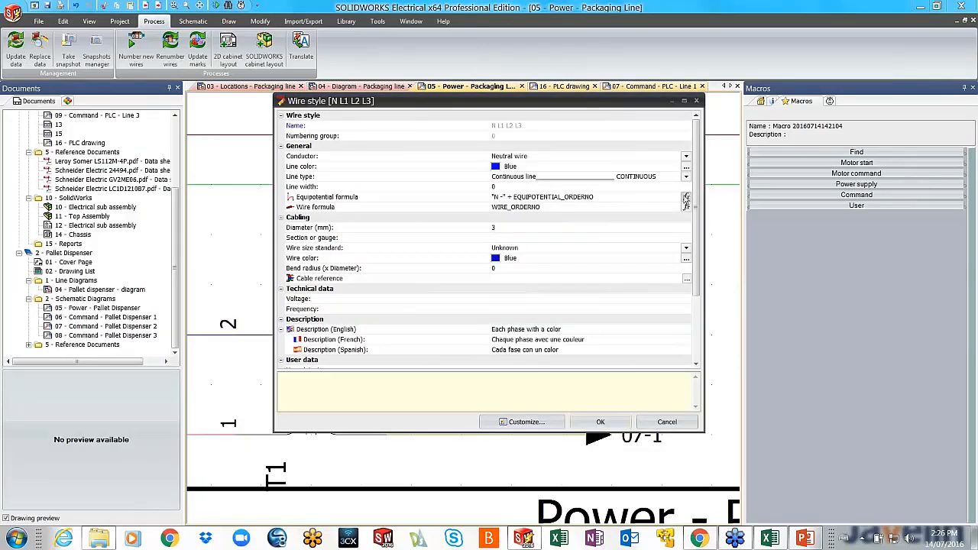
left_click(686, 197)
left_click(209, 24)
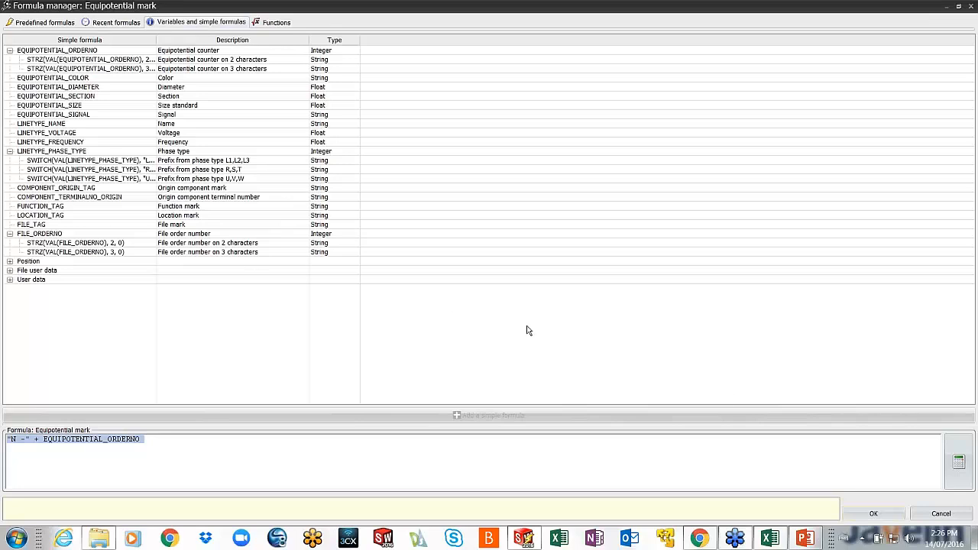
left_click(940, 513)
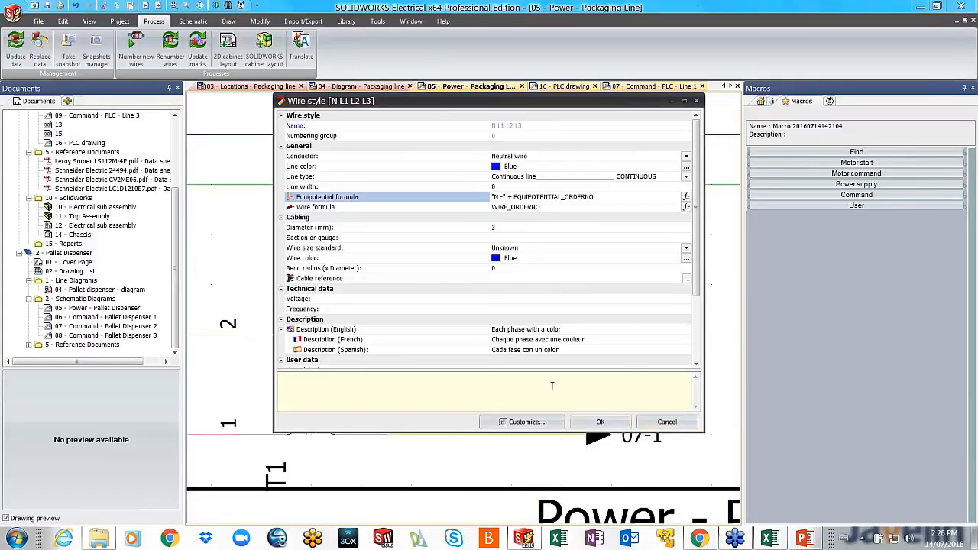
left_click(656, 422)
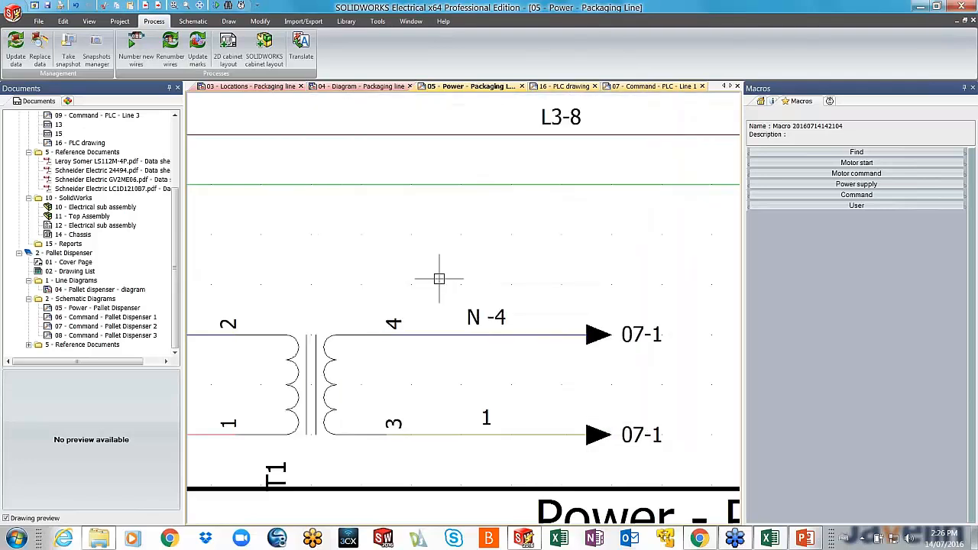
scroll(438, 278, "down", 1)
scroll(439, 278, "down", 5)
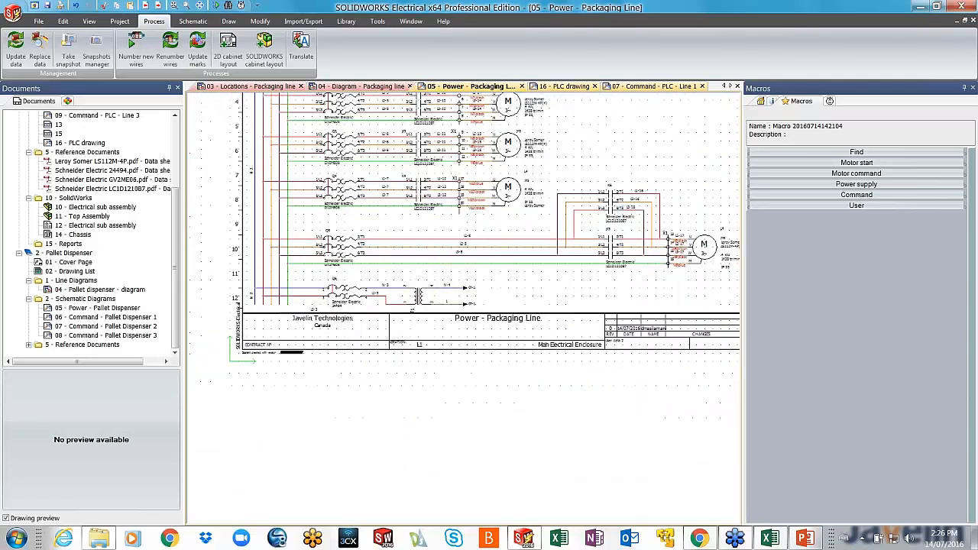
middle_click_drag(442, 339, 426, 364)
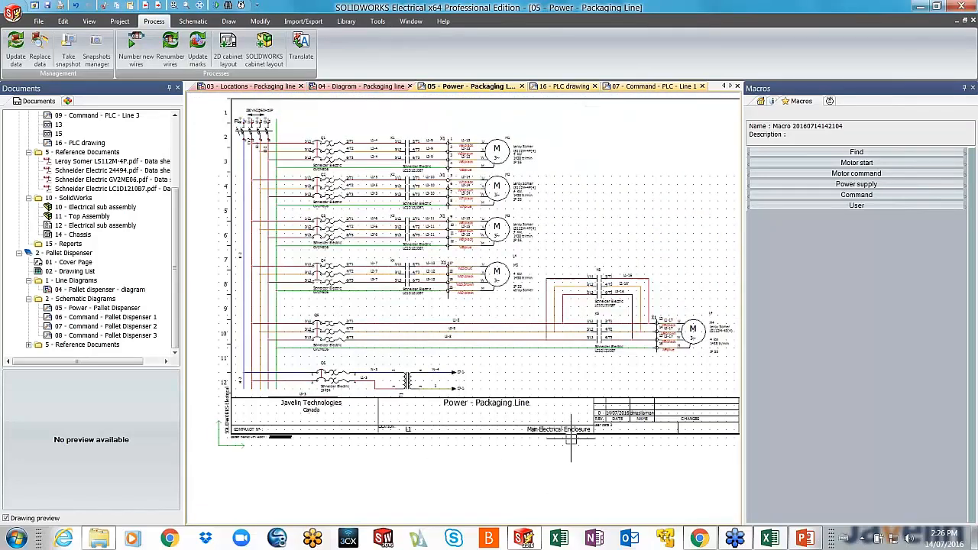
scroll(464, 306, "up", 2)
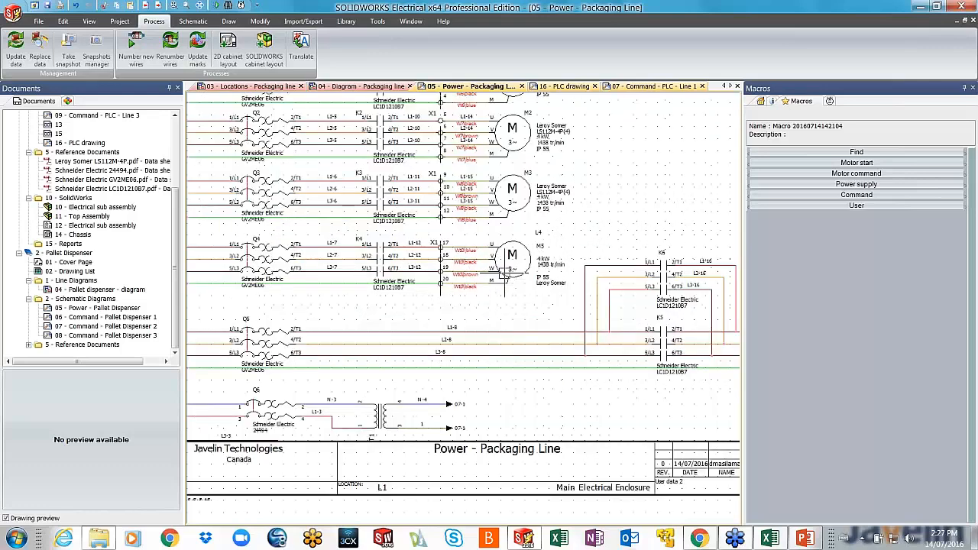
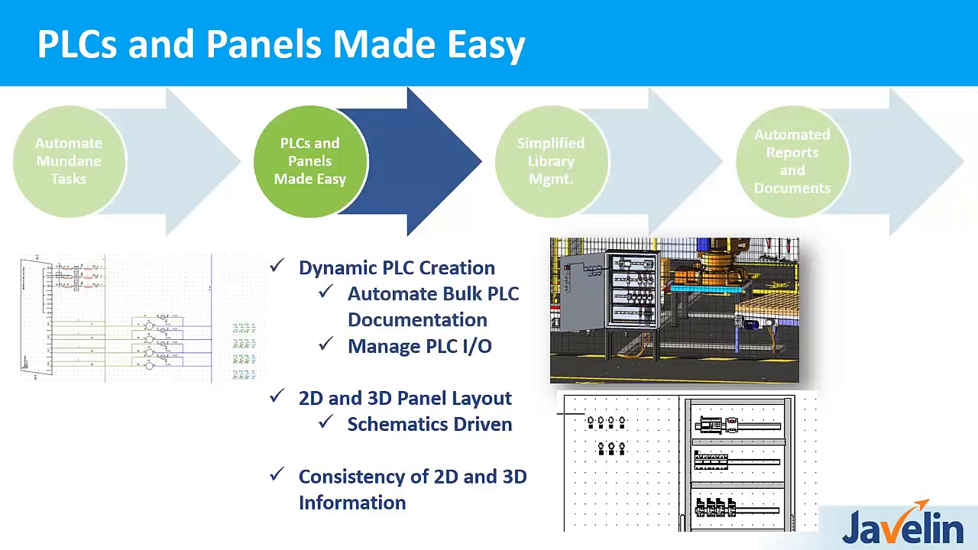
Switch from the presentation to SOLIDWORKS Electrical and open the 14 - Chassis cabinet layout drawing.
key("alt+Tab")
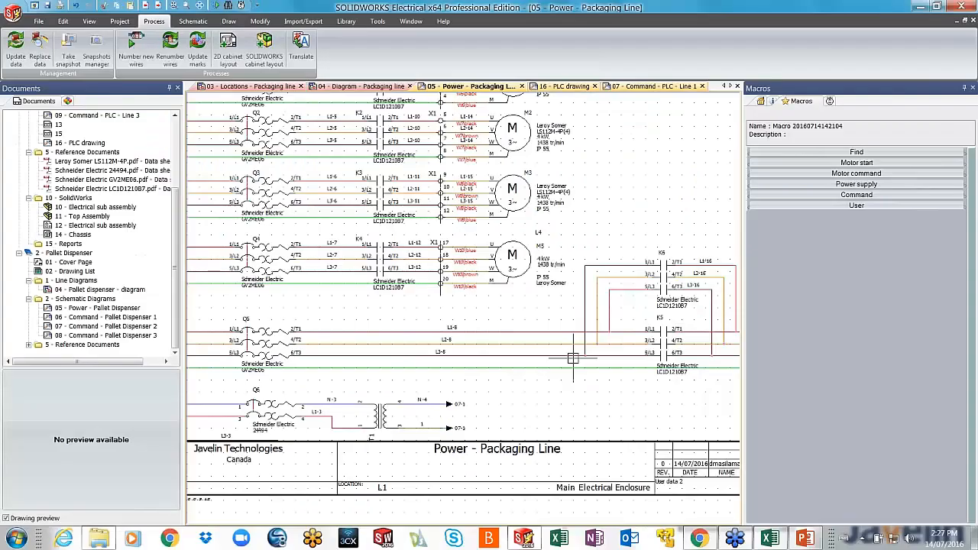
double_click(73, 234)
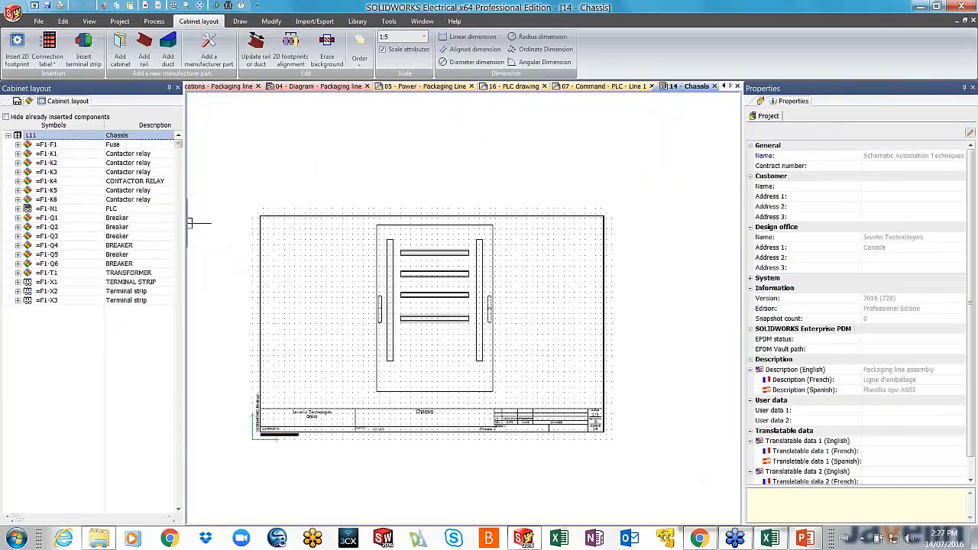
Insert the 2D footprint of fuse F1 on the uppermost rail of the chassis layout.
right_click(48, 144)
left_click(69, 153)
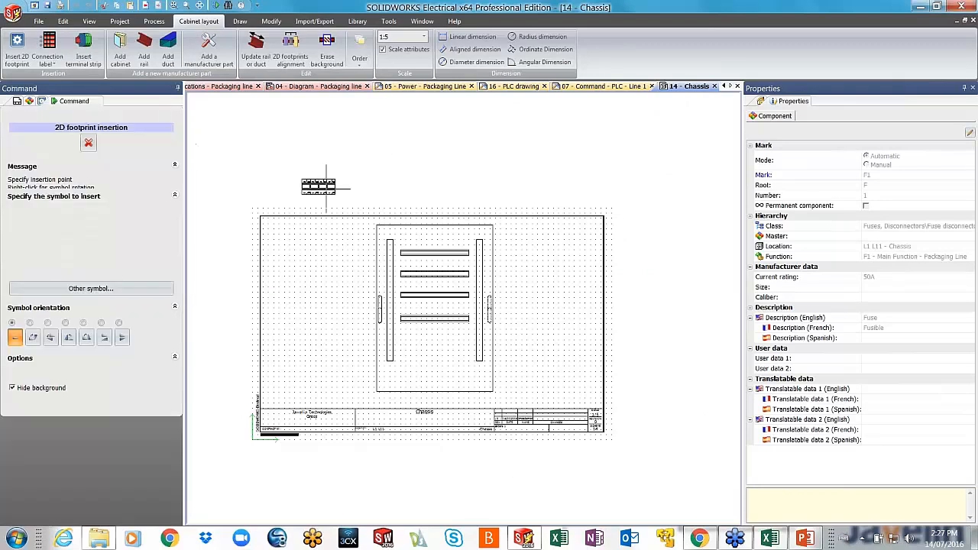
left_click(421, 249)
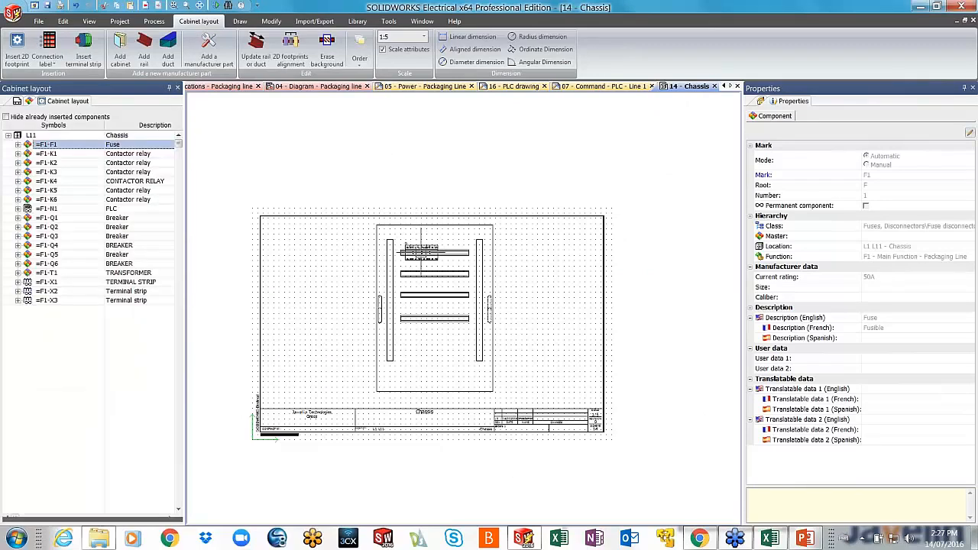
Insert the 2D footprints of contactor relays K1 to K6 in a horizontal row along the third rail, spaced 1.2 apart towards the right.
left_click(61, 155)
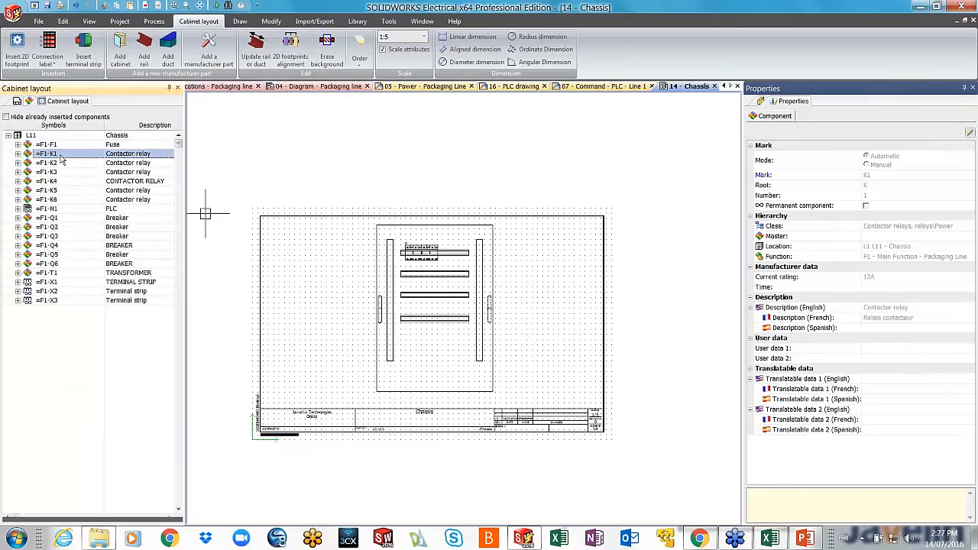
left_click(64, 199, "shift")
right_click(65, 200)
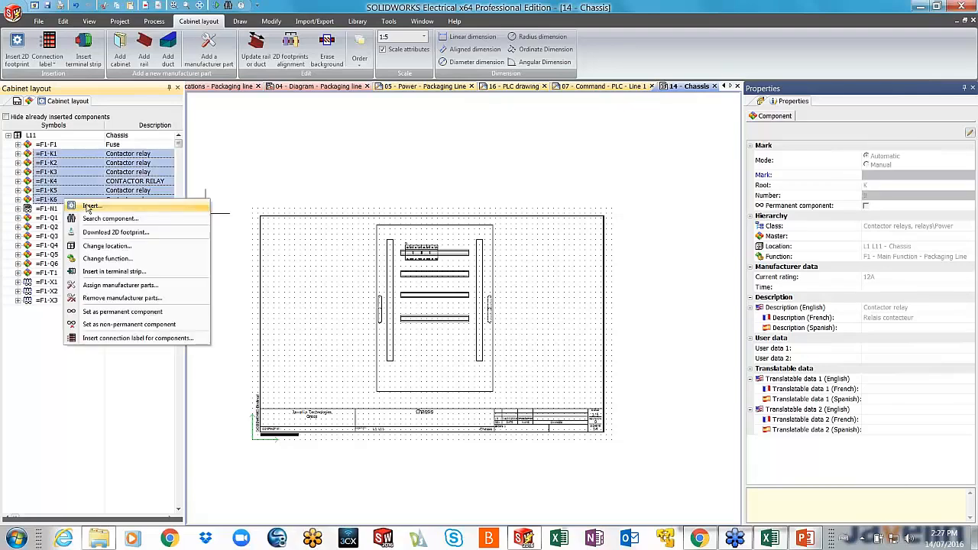
left_click(89, 208)
left_click(457, 310)
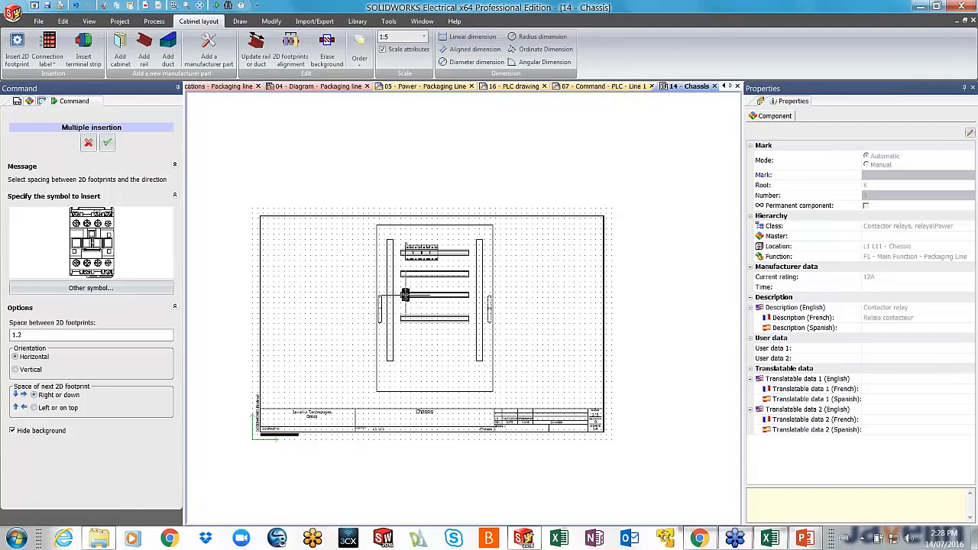
left_click(405, 295)
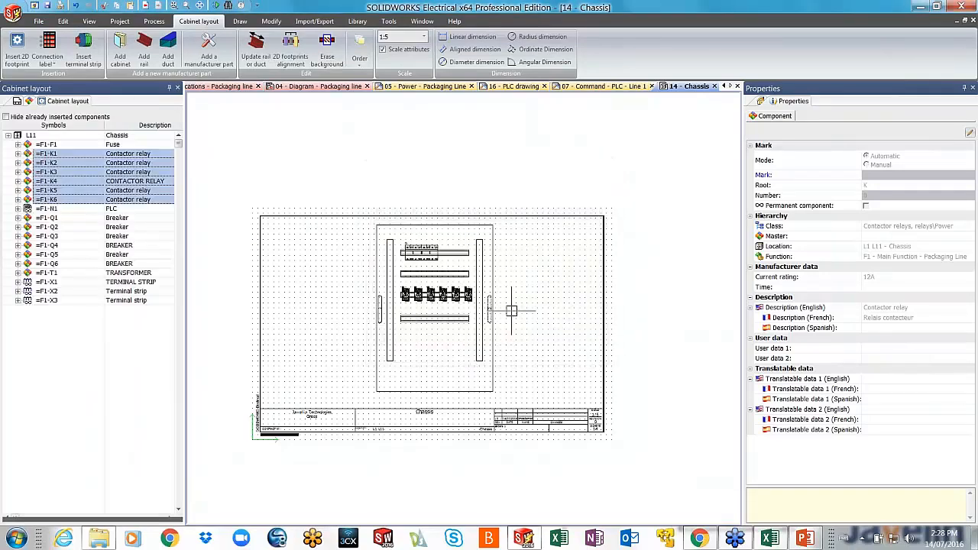
Add a vertical linear dimension for the length of the right-hand wiring duct, placed outside the chassis.
left_click(471, 37)
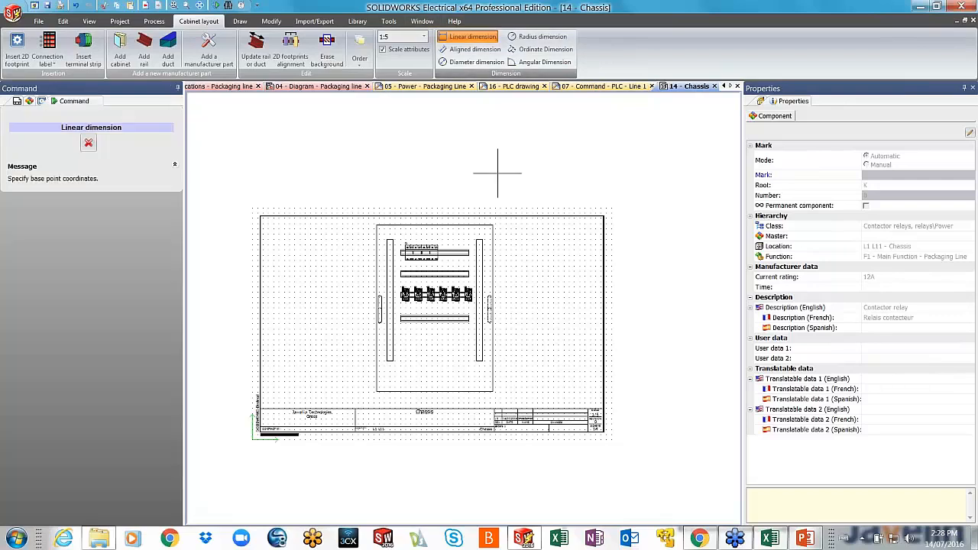
left_click(479, 240)
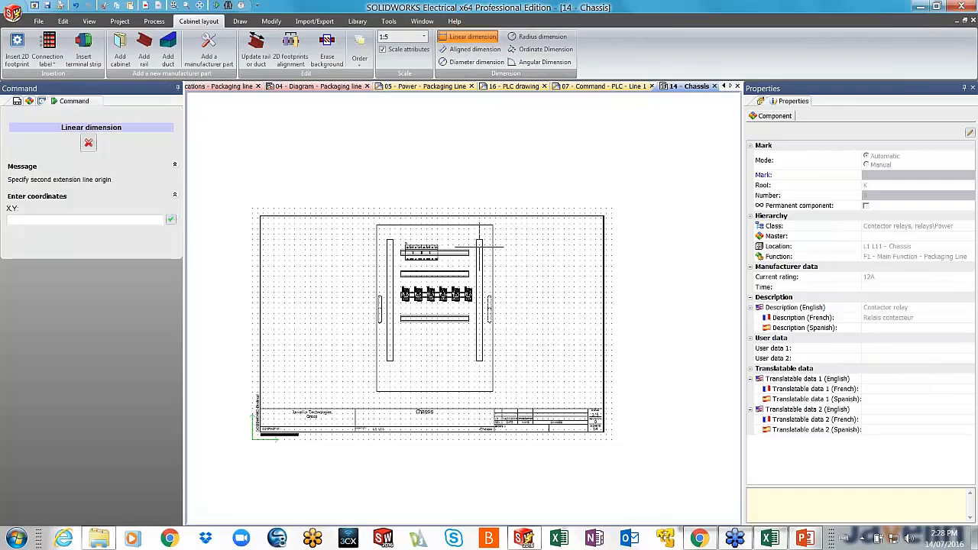
left_click(479, 359)
left_click(530, 313)
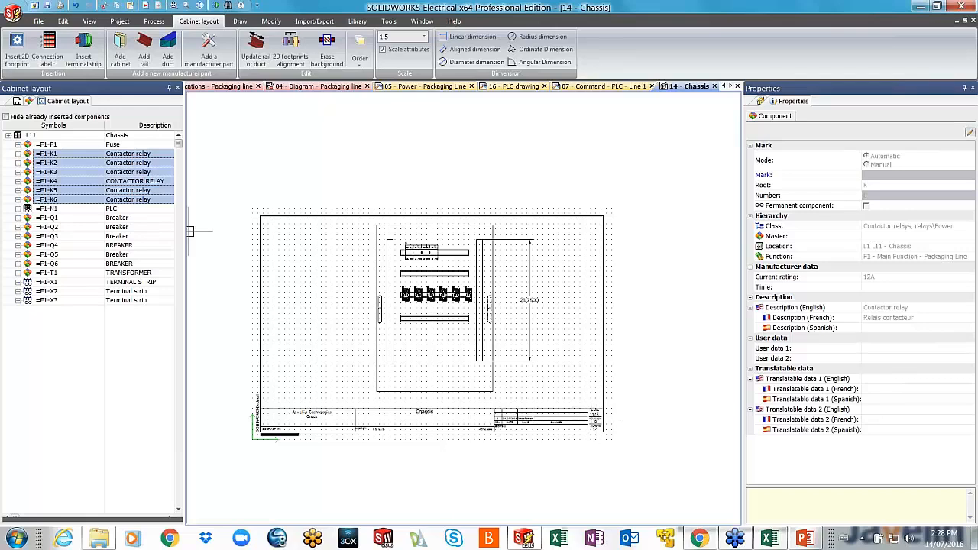
Open the 10 - Electrical sub assembly 3D document from the project's SolidWorks folder and rebuild it.
left_click(19, 101)
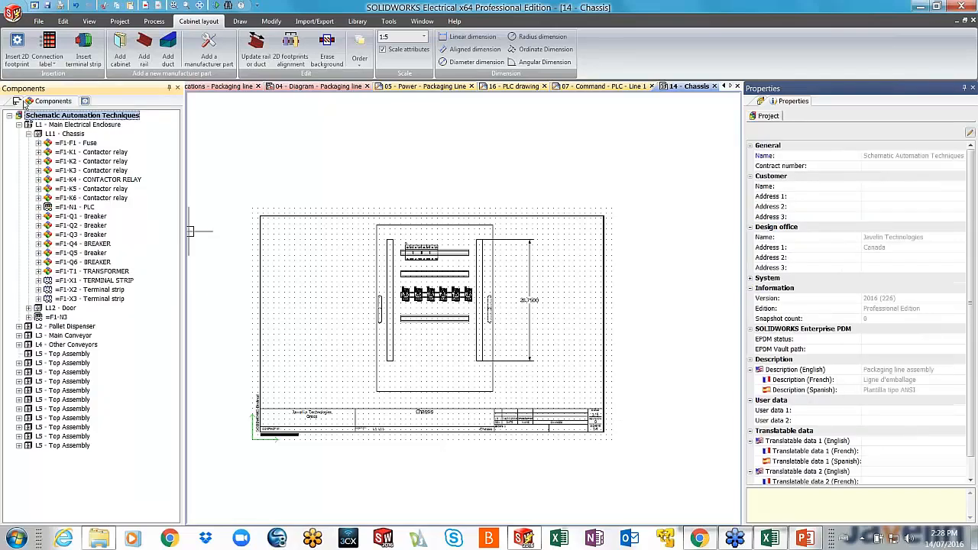
left_click(19, 103)
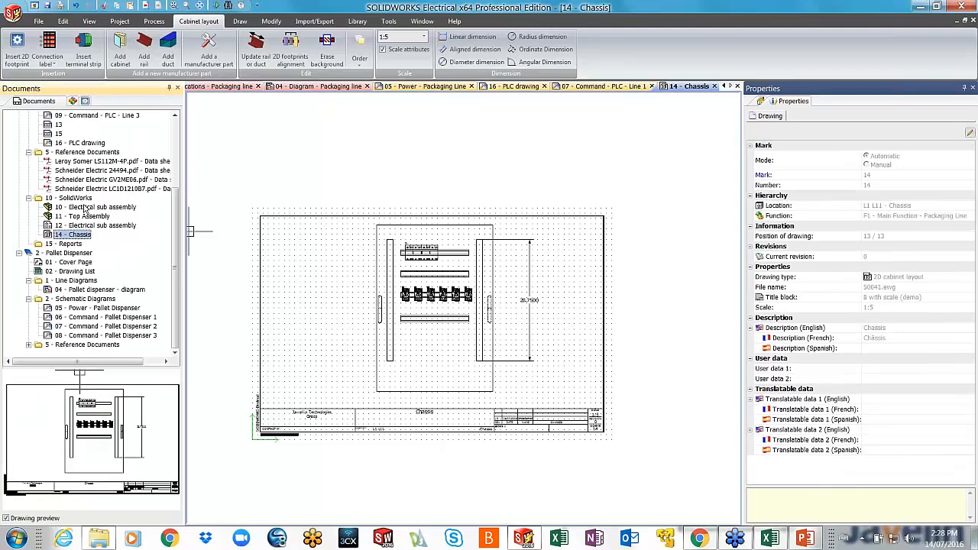
double_click(85, 209)
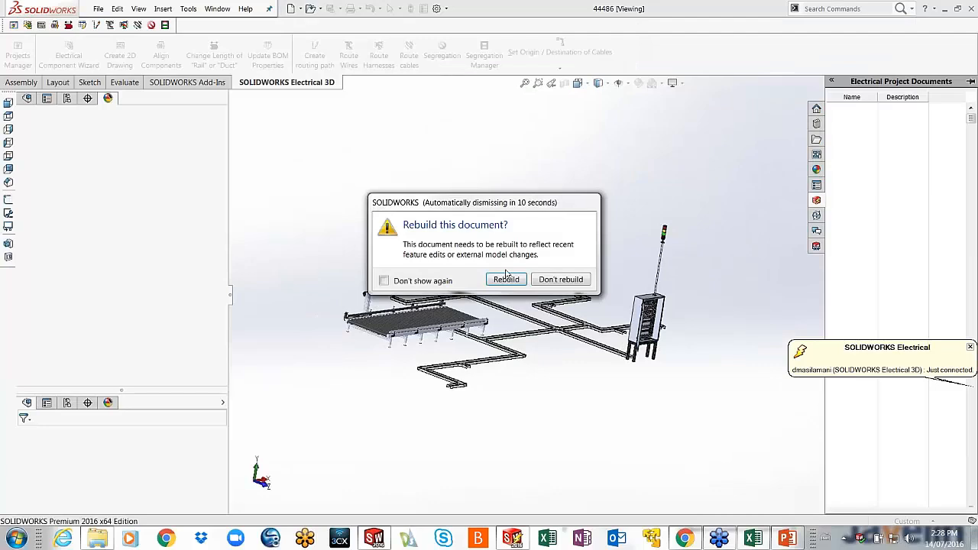
left_click(505, 278)
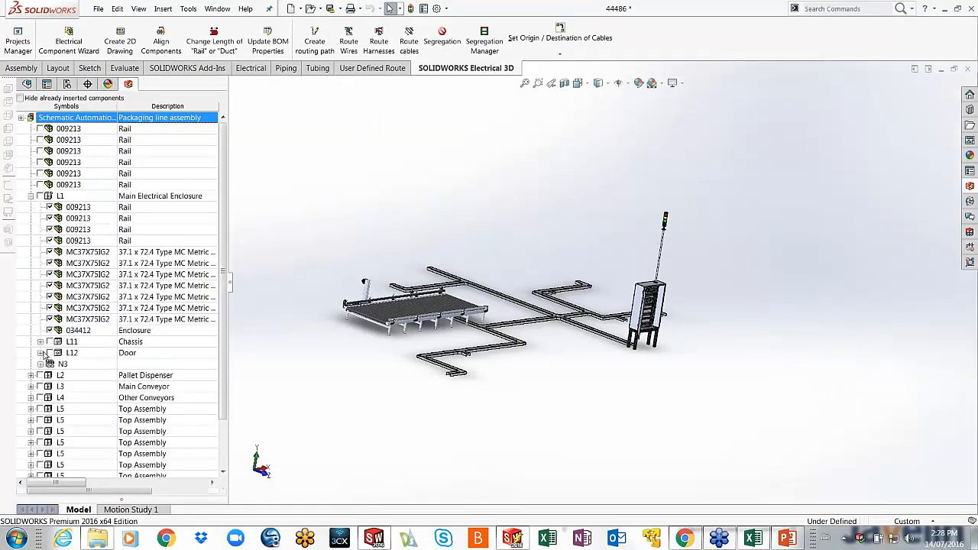
Insert contactor relays K1 to K6 from the L11 chassis in their listed order, placing the first on the cabinet's third rail.
left_click(40, 341)
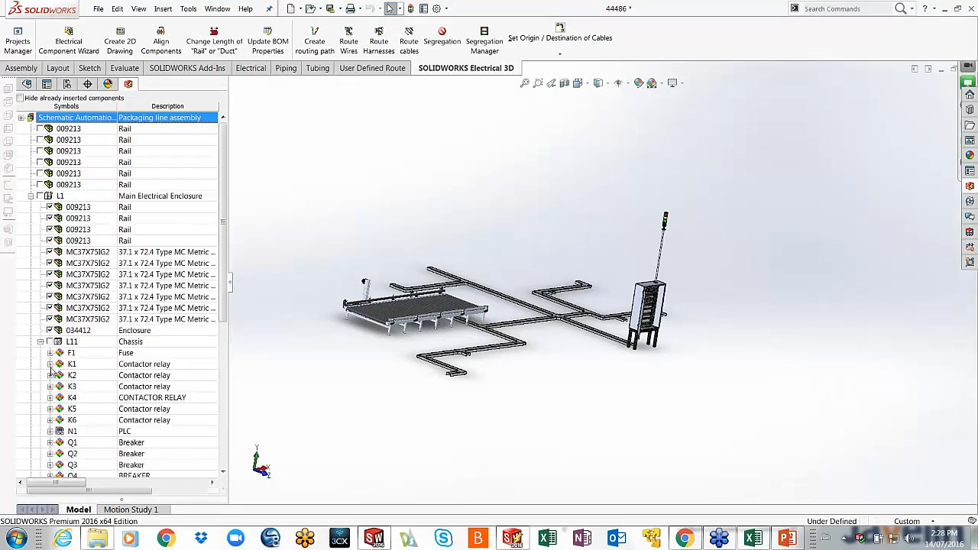
left_click(49, 364)
middle_click_drag(614, 400, 560, 331)
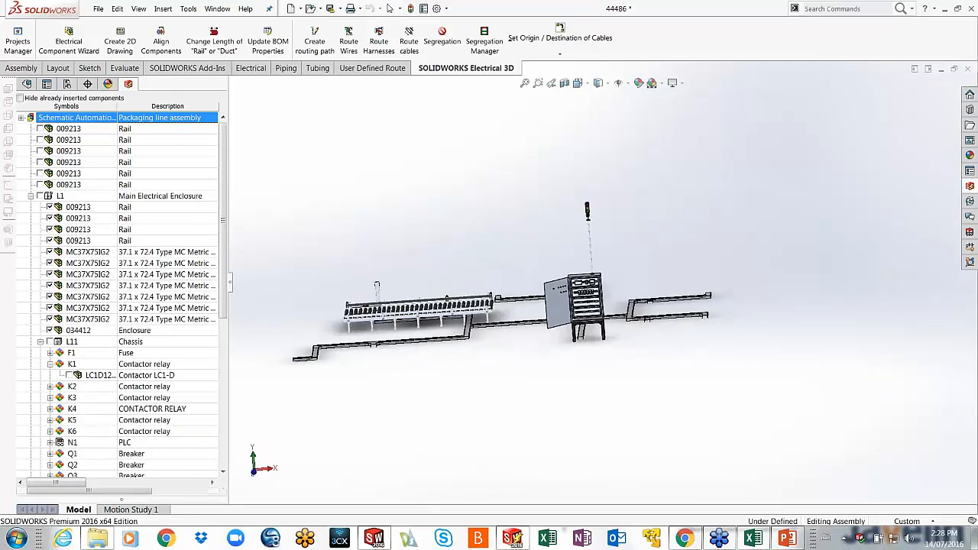
scroll(586, 290, "down", 8)
middle_click_drag(753, 276, 748, 249)
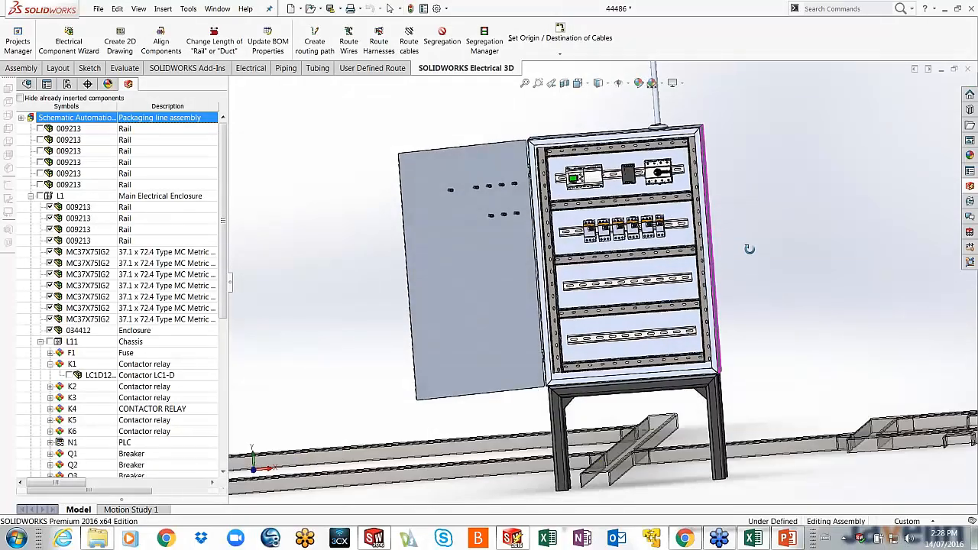
left_click(73, 364)
left_click(105, 432, "shift")
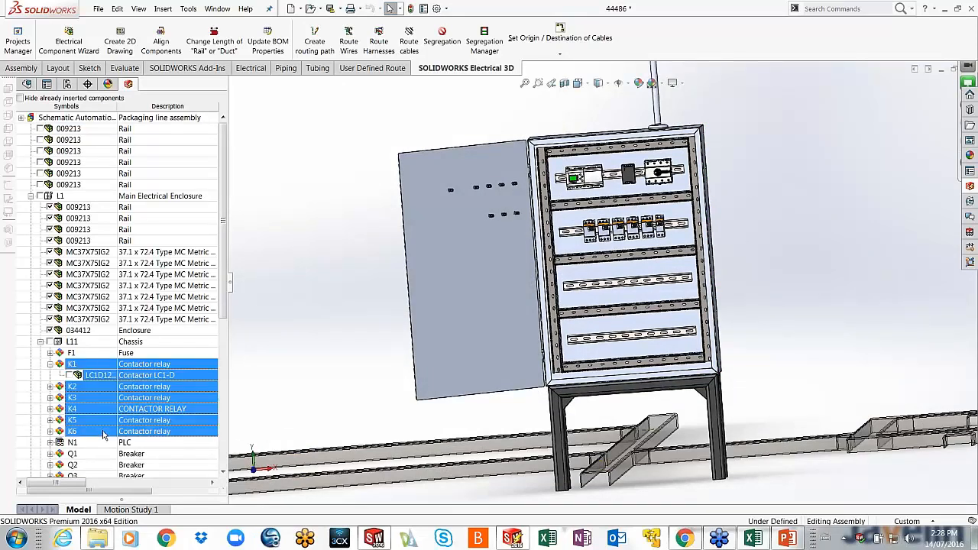
right_click(104, 432)
left_click(131, 302)
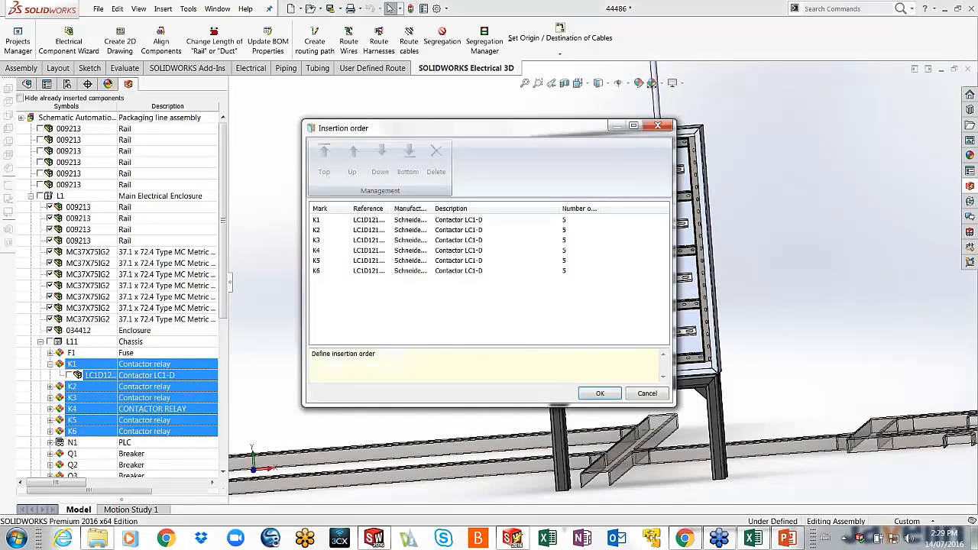
left_click(594, 395)
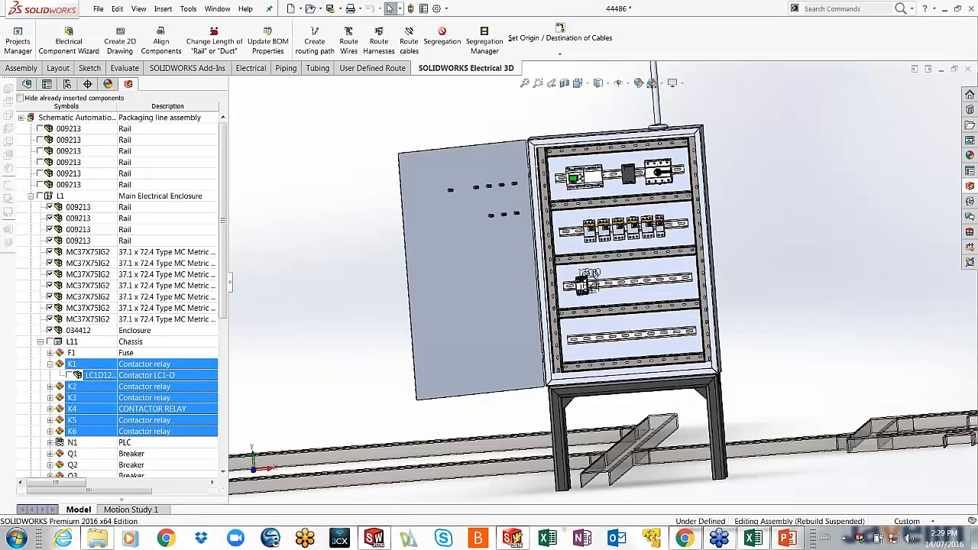
left_click(583, 285)
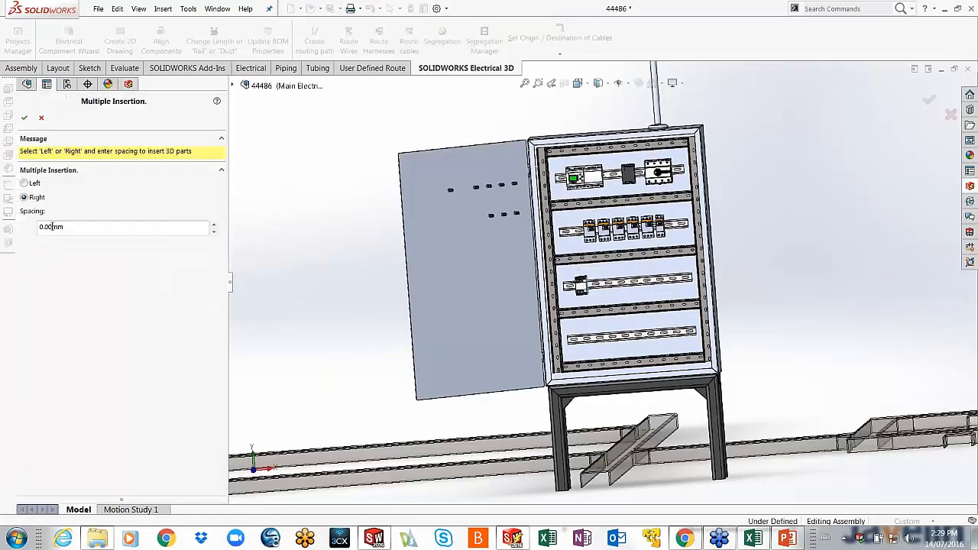
Place the remaining contactors to the right of the first with 14 mm spacing.
double_click(52, 226)
type("14")
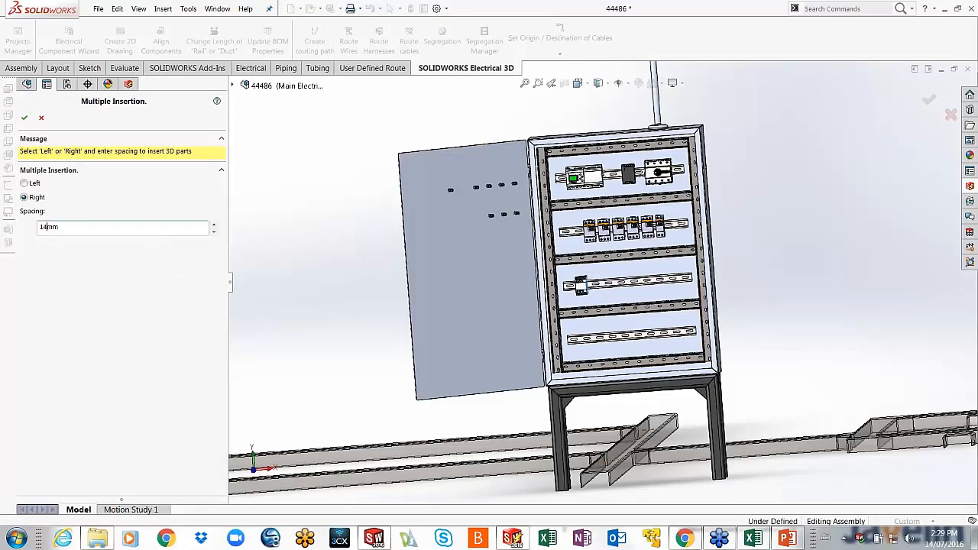
left_click(24, 119)
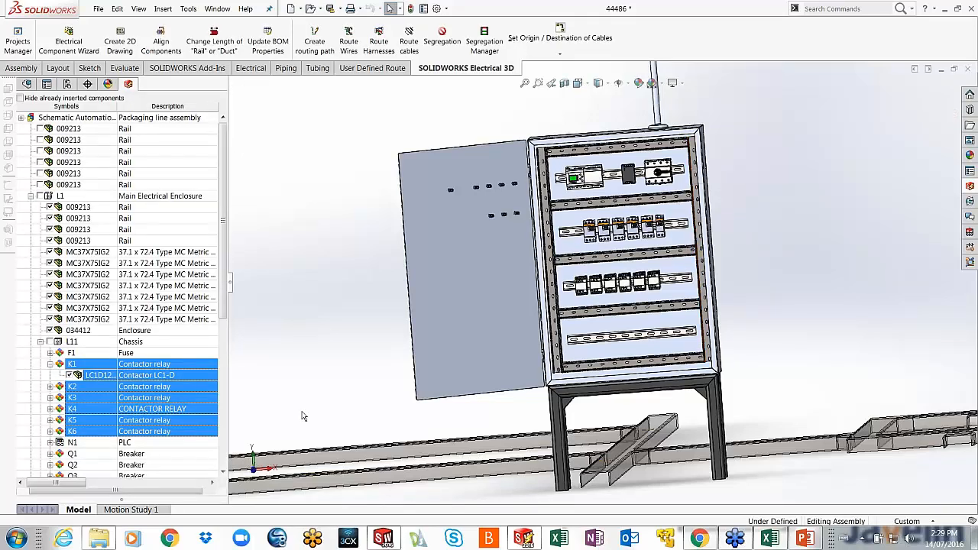
Insert the terminals of strip X1 on the cabinet's lowest rail, running to the right with 0 mm spacing.
left_click_drag(223, 315, 225, 373)
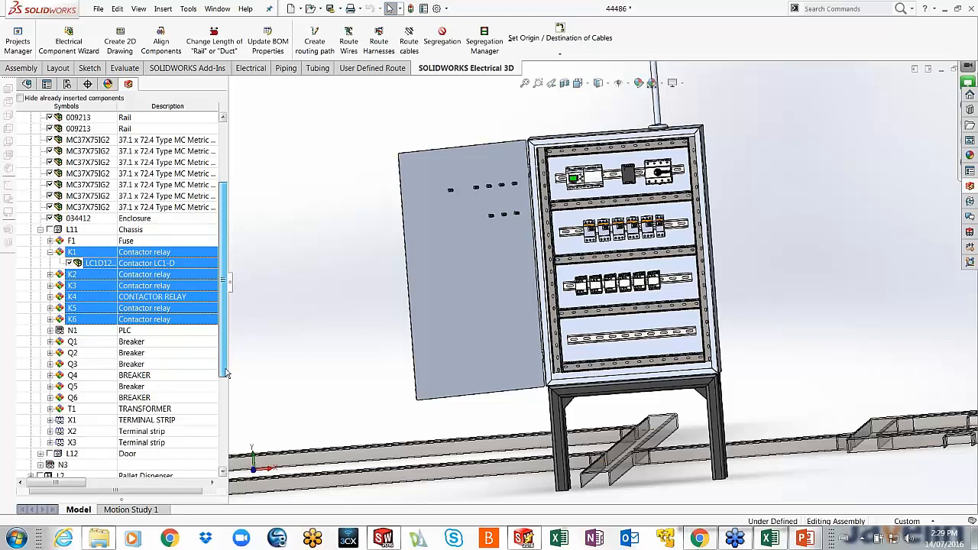
right_click(104, 422)
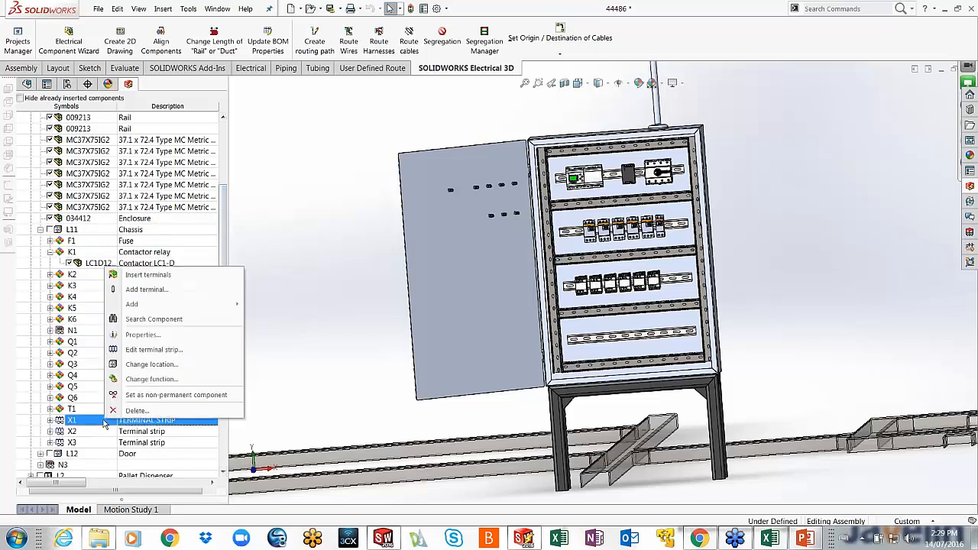
left_click(146, 274)
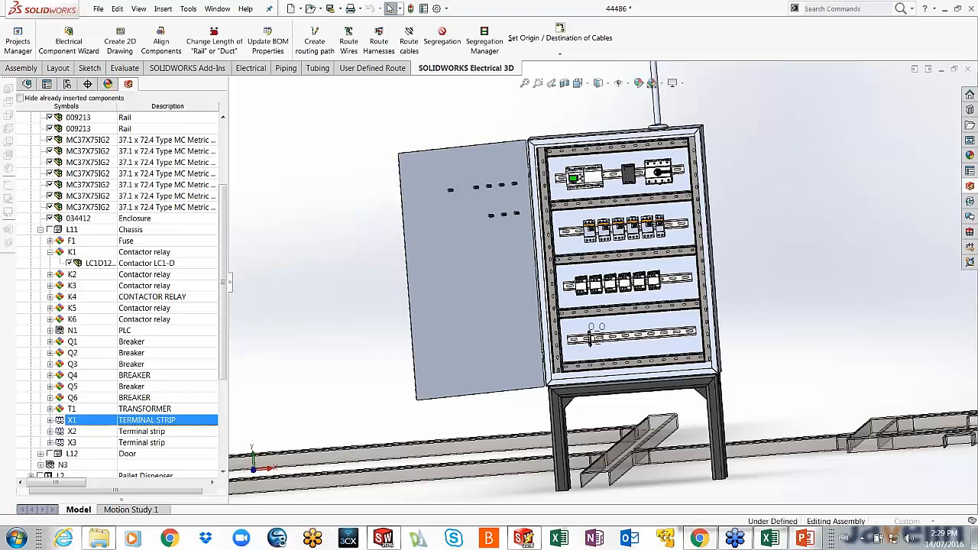
left_click(590, 338)
left_click(25, 120)
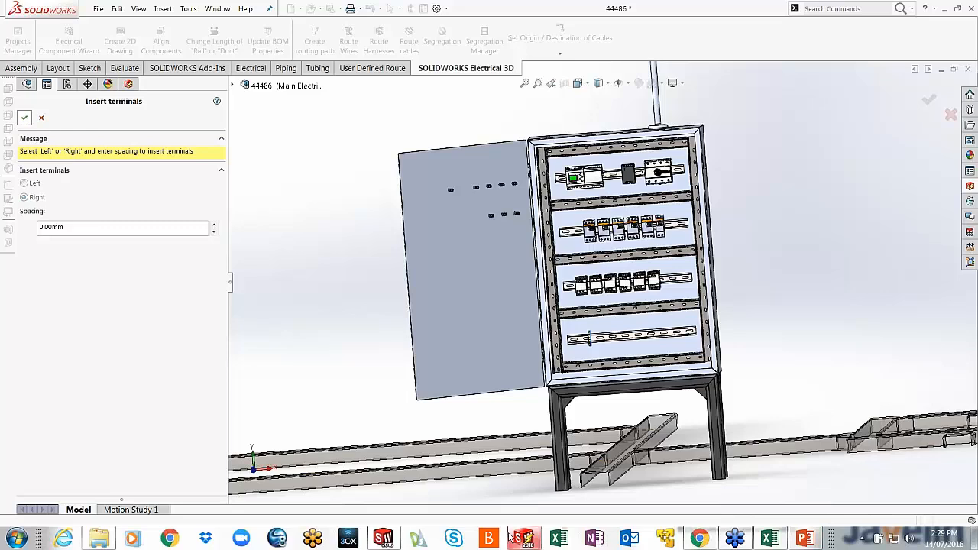
Switch to SOLIDWORKS Electrical and open the project's report manager, maximized with a wider report list.
mouse_move(522, 538)
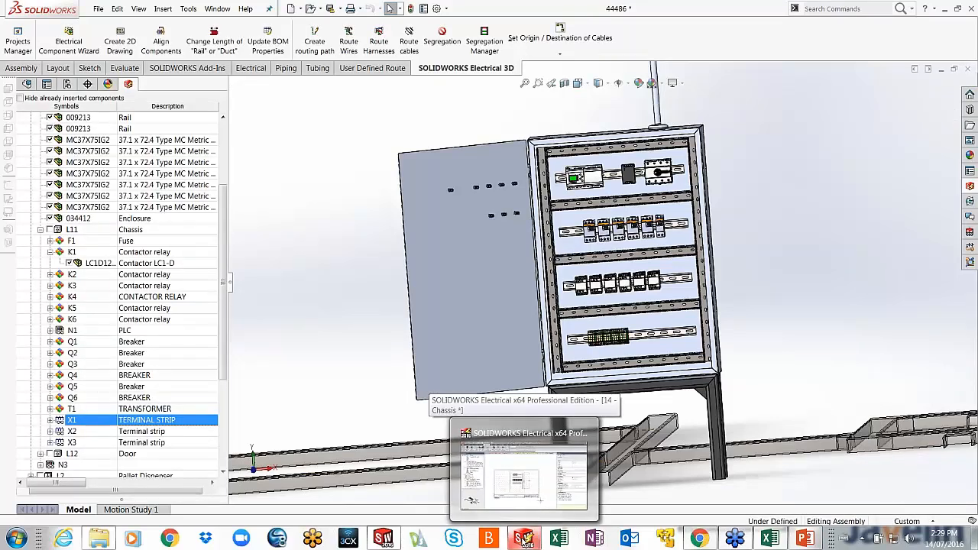
left_click(523, 539)
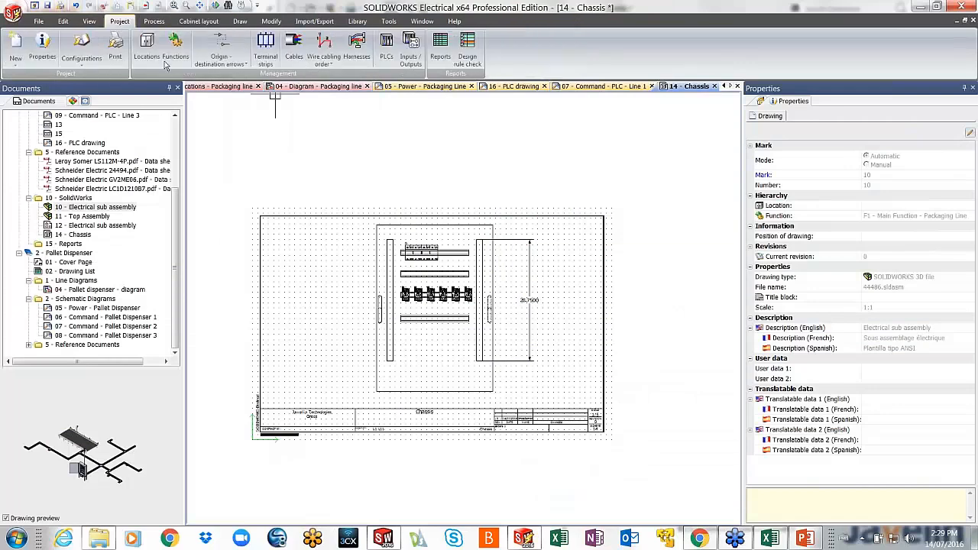
left_click(440, 48)
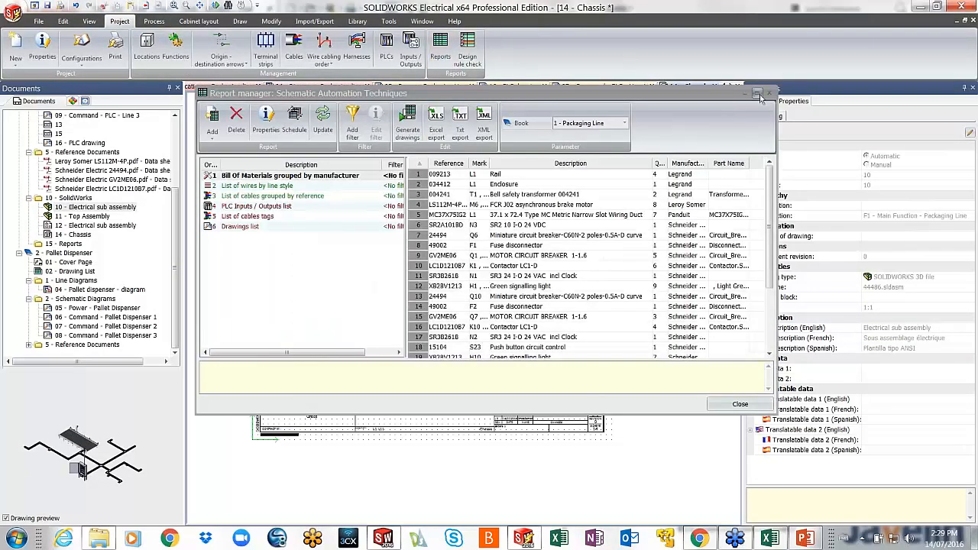
left_click(757, 94)
left_click_drag(416, 77, 593, 77)
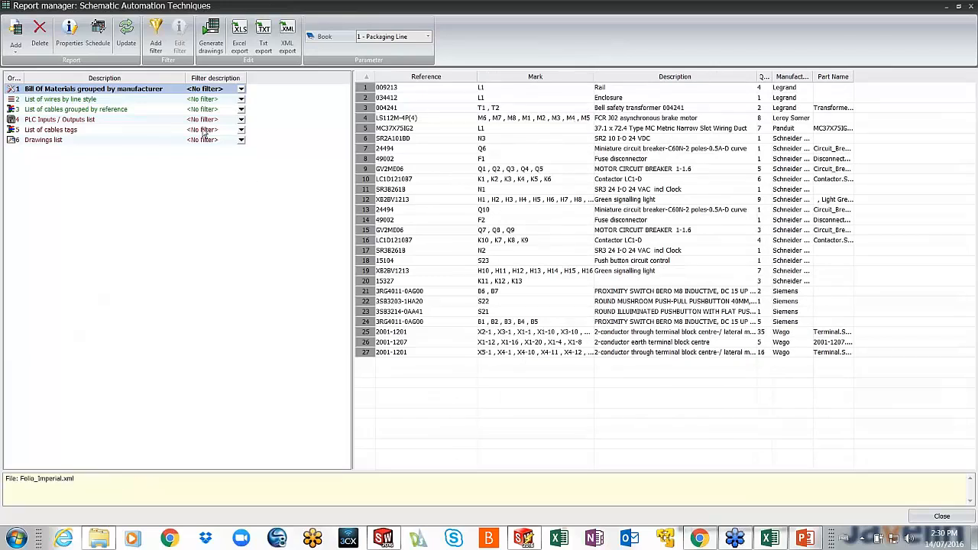
Generate report drawings for book 1, adding the Bill Of Materials grouped by manufacturer and the List of wires by line style.
left_click(211, 51)
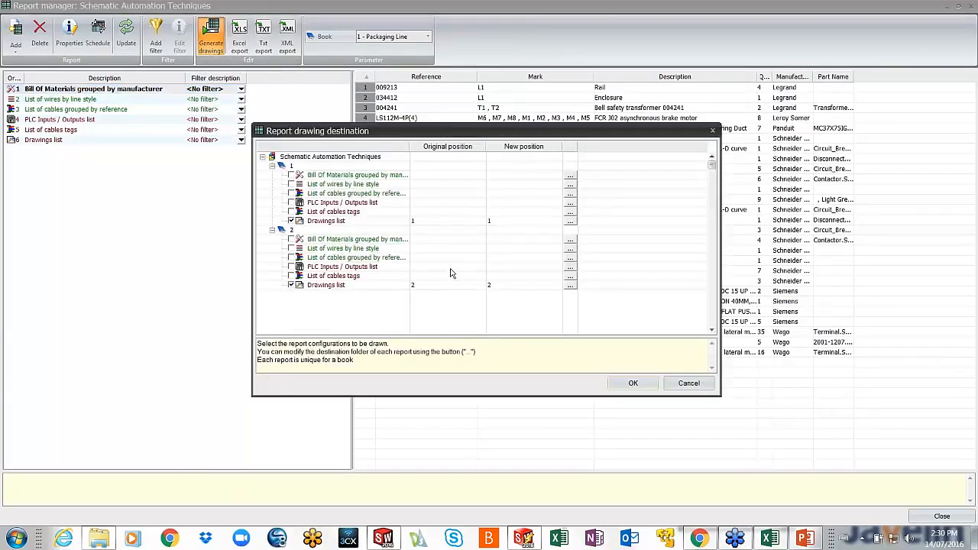
left_click(290, 175)
left_click(290, 185)
left_click(636, 382)
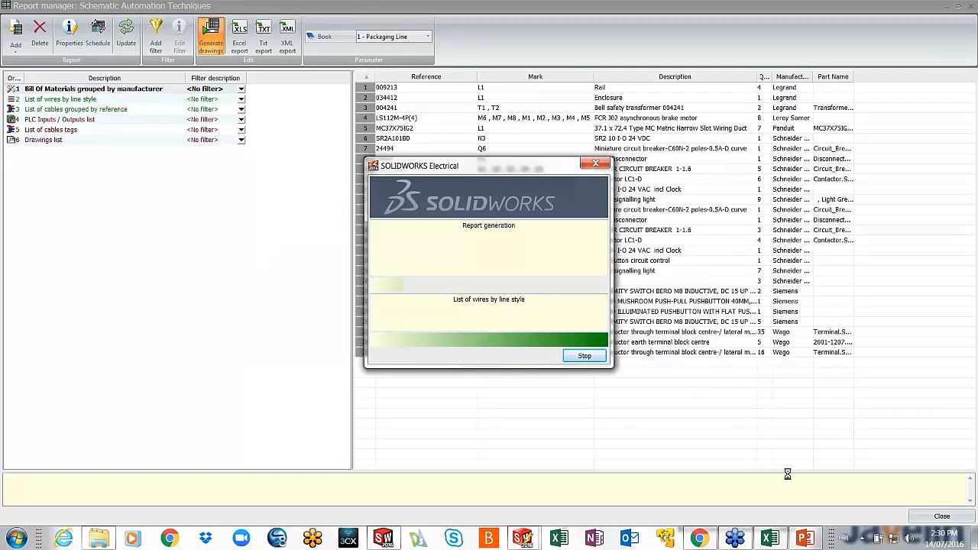
Switch to SOLIDWORKS and route wires for all the cabinet's components as a 3DSketch route using splines with tangency.
left_click(396, 534)
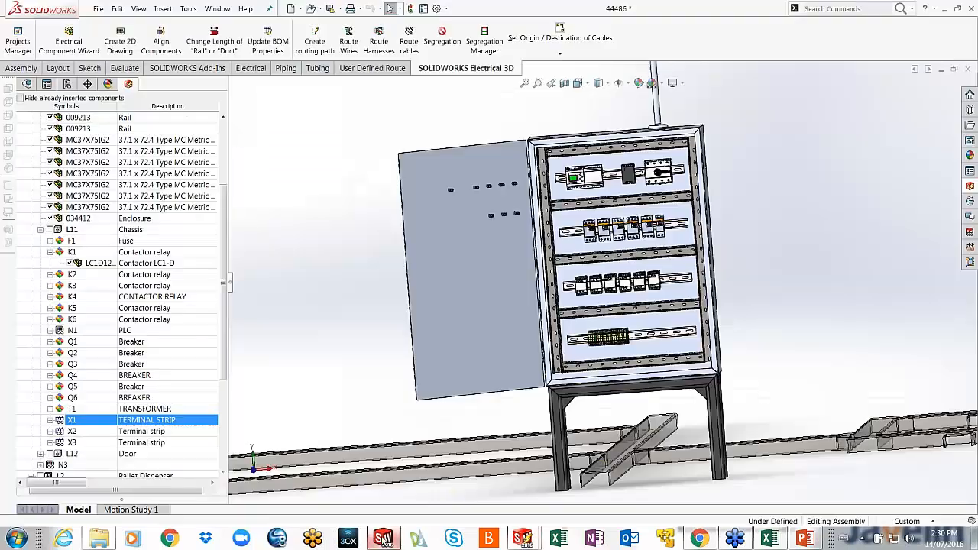
left_click_drag(797, 354, 405, 131)
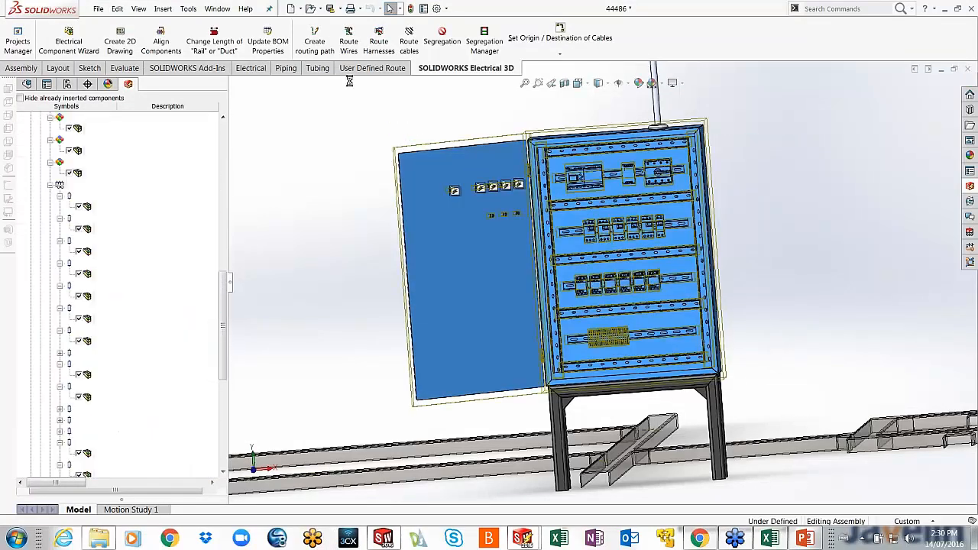
left_click(348, 38)
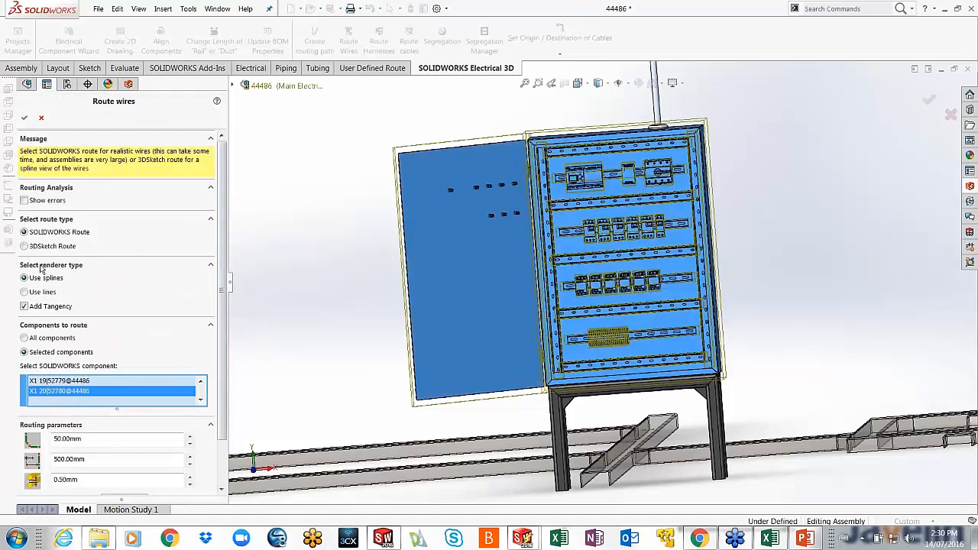
left_click(24, 246)
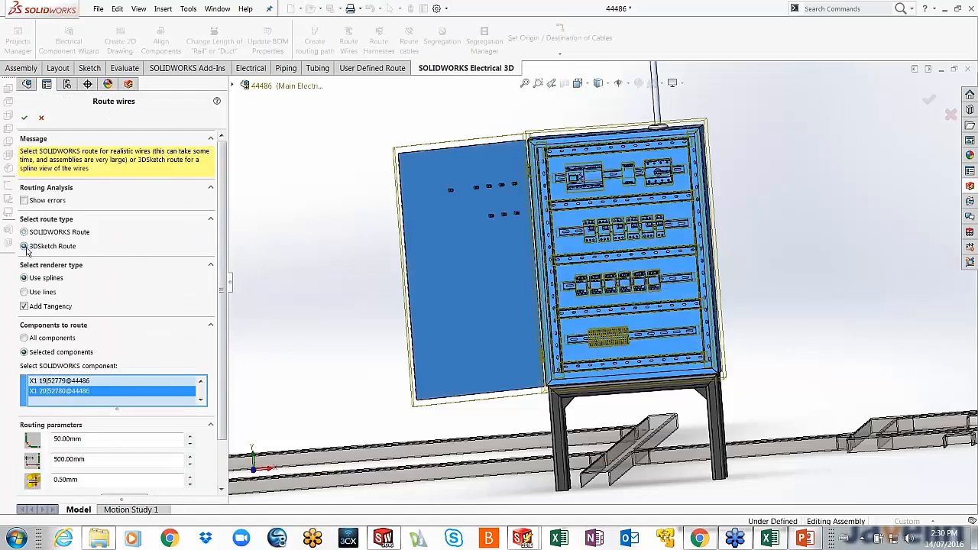
left_click(23, 119)
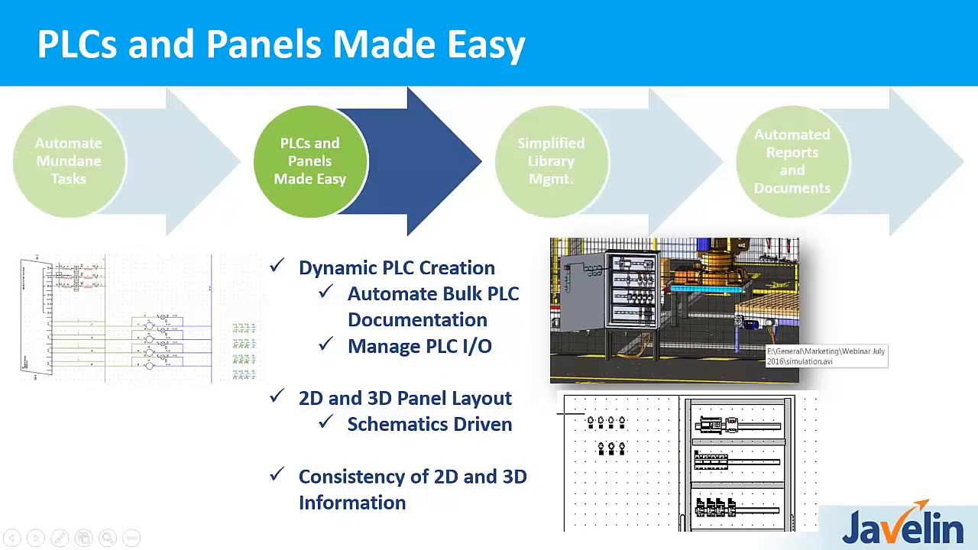
Show the Simplified Library Mgmt. slide, view the Electrical Content Portal's catalogs page in Chrome, and return to the slide show.
key("Right")
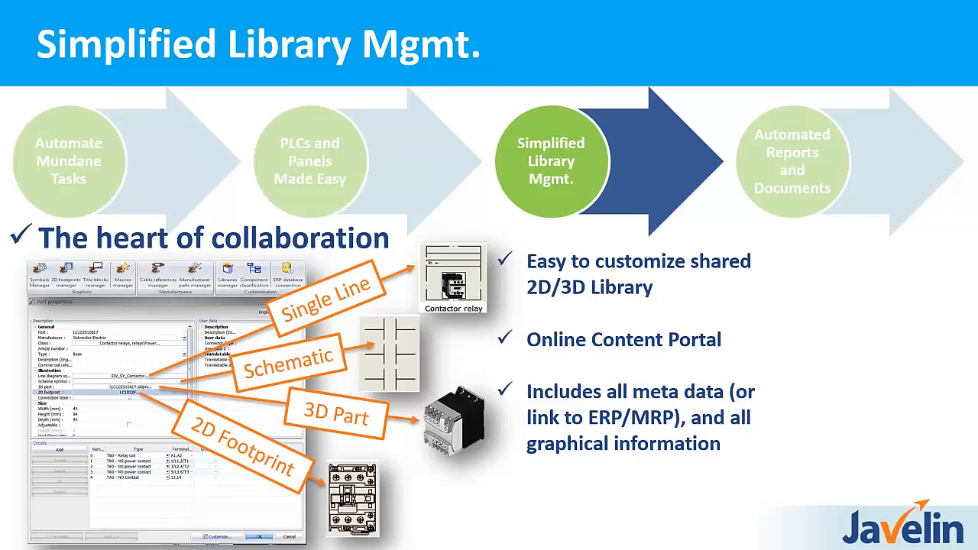
key("alt+Tab")
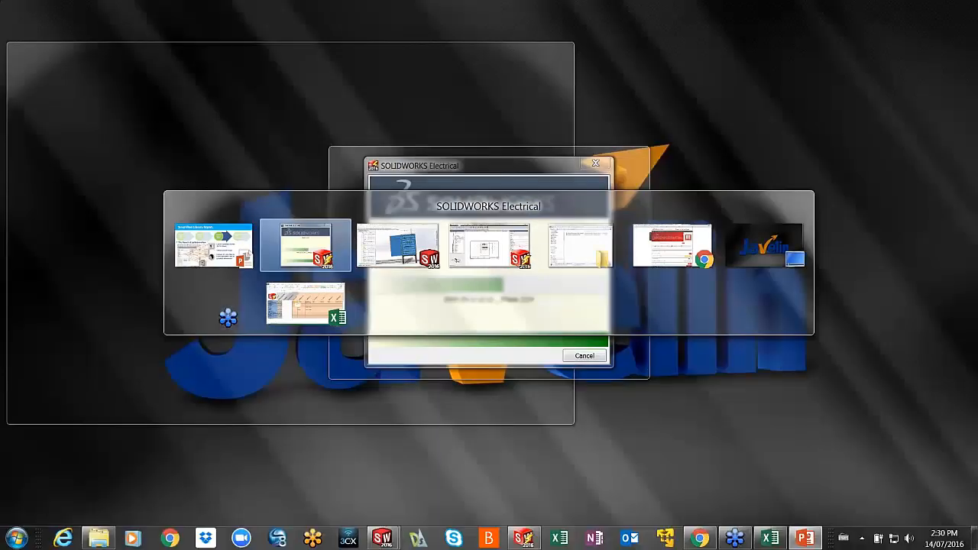
key("alt+Tab")
key("alt+Tab")
key("alt+Tab")
key("alt+Tab")
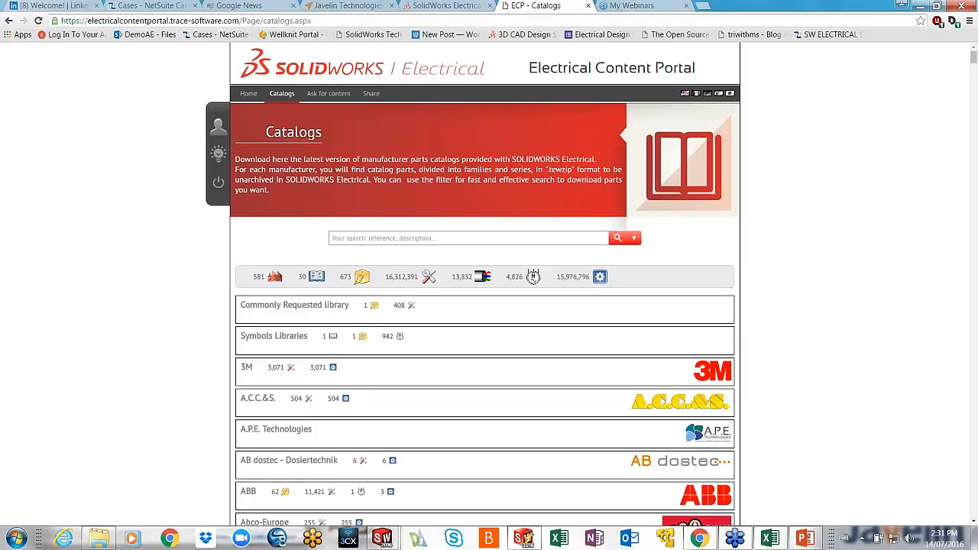
key("alt+Tab")
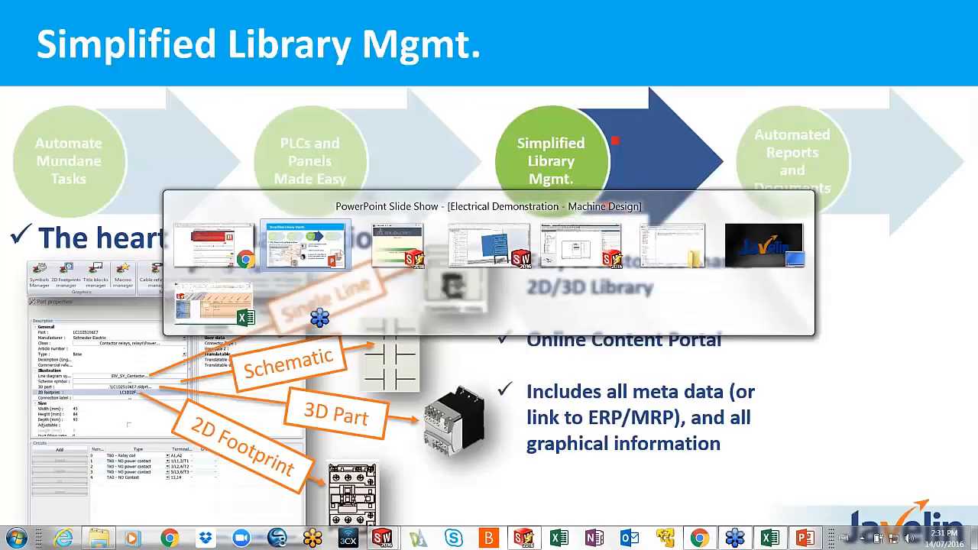
key("alt+Tab")
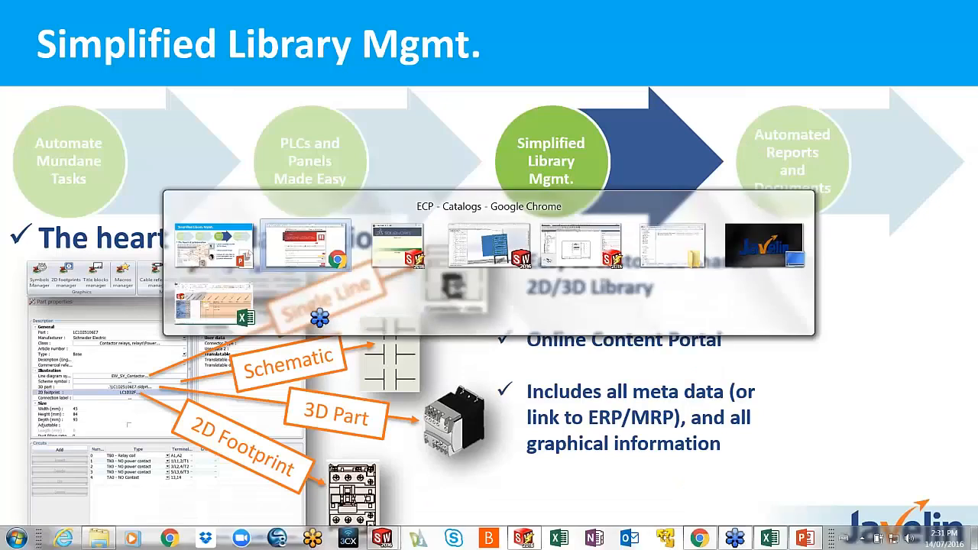
key("alt+Tab")
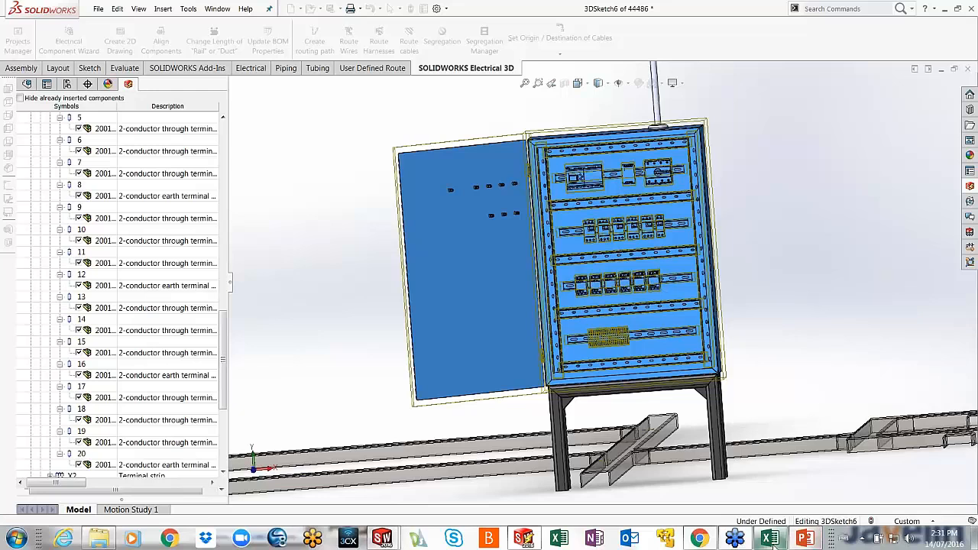
Switch to SOLIDWORKS Electrical and close the report summary and the report manager.
left_click(523, 538)
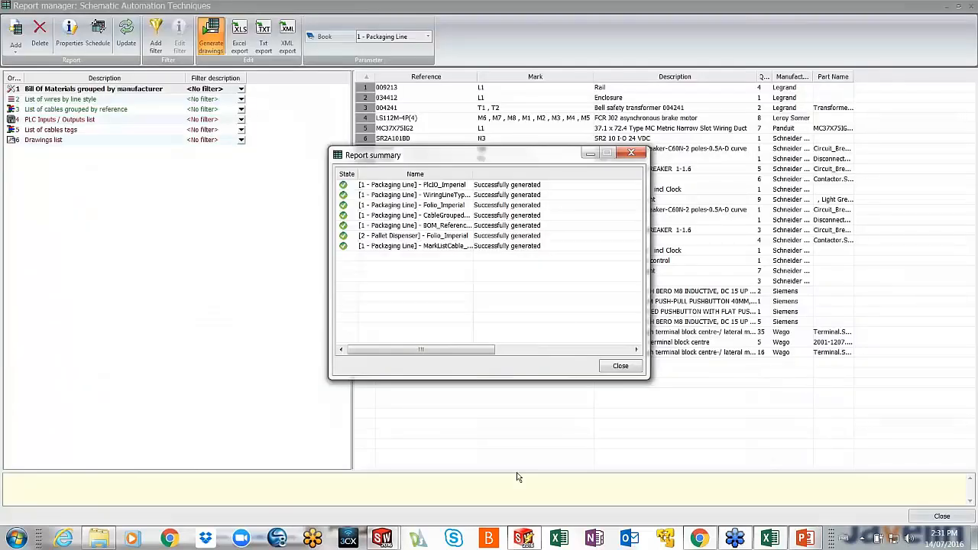
left_click(620, 366)
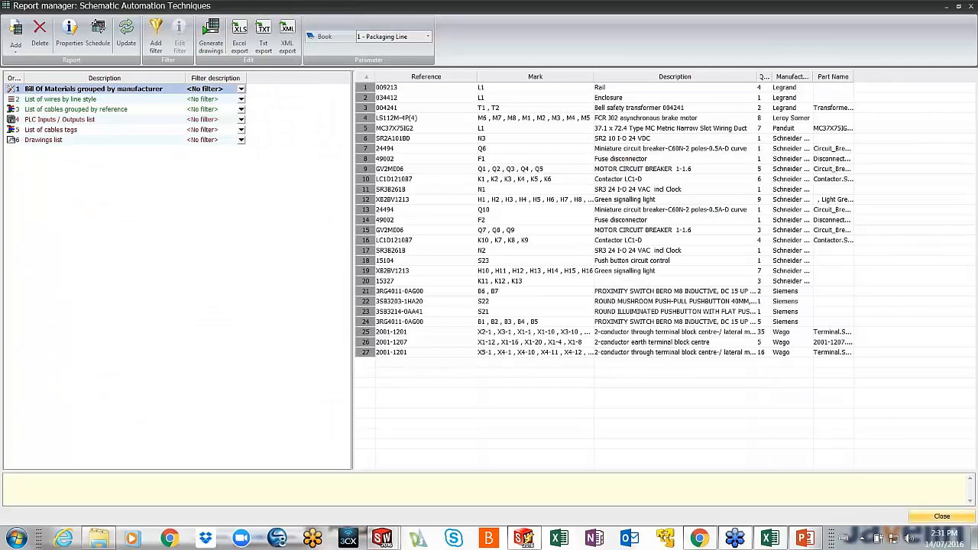
left_click(936, 513)
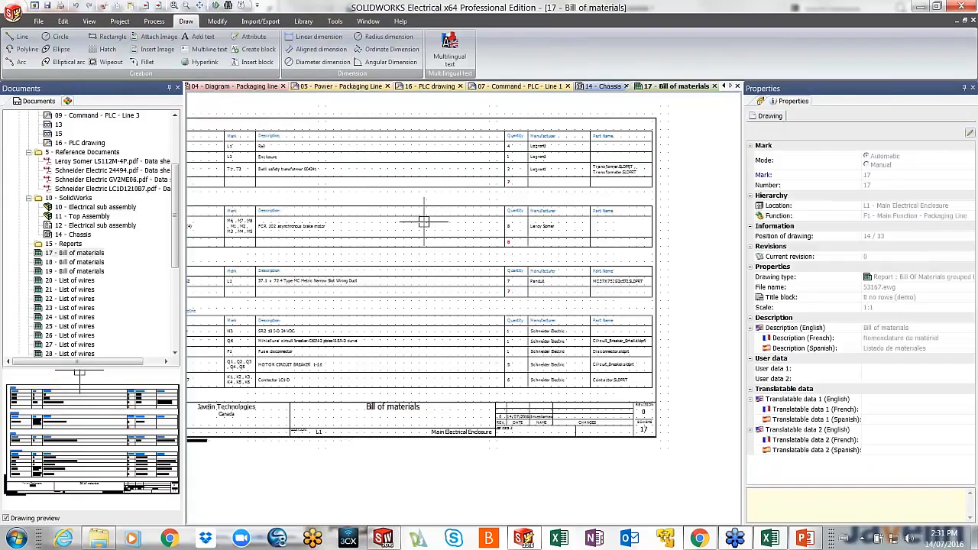
Examine the report drawing 17 - Bill of materials, and open drawing 20 - List of wires to read its wire lengths.
scroll(400, 191, "up", 5)
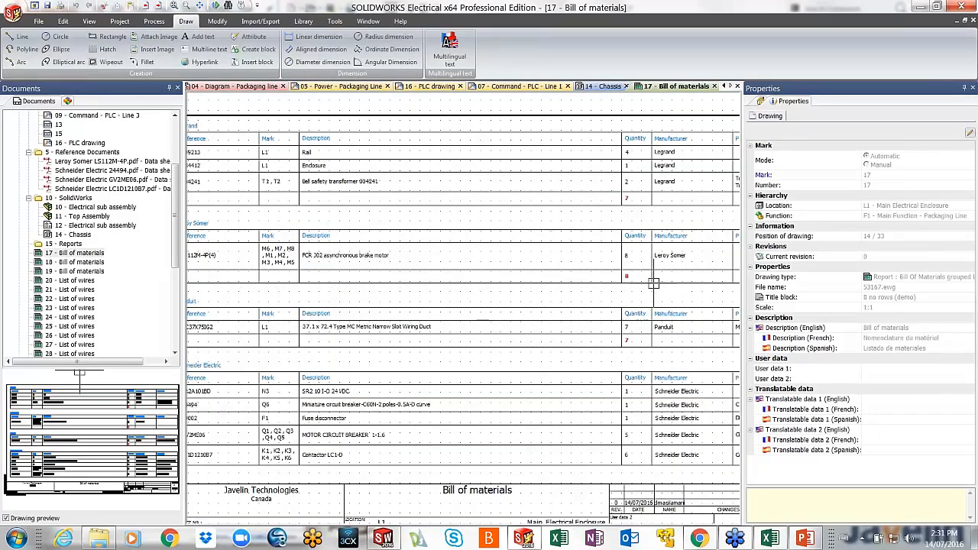
scroll(524, 297, "down", 3)
scroll(412, 268, "up", 1)
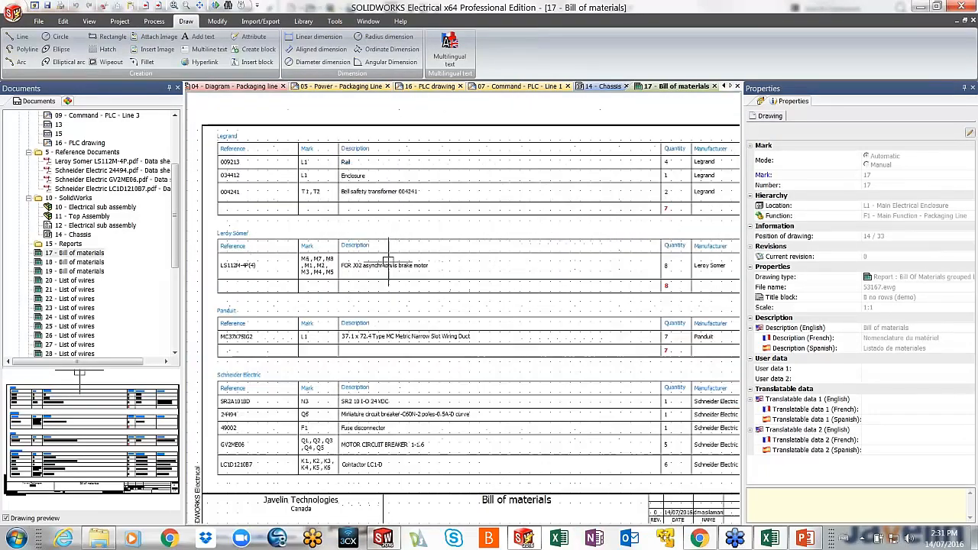
double_click(80, 280)
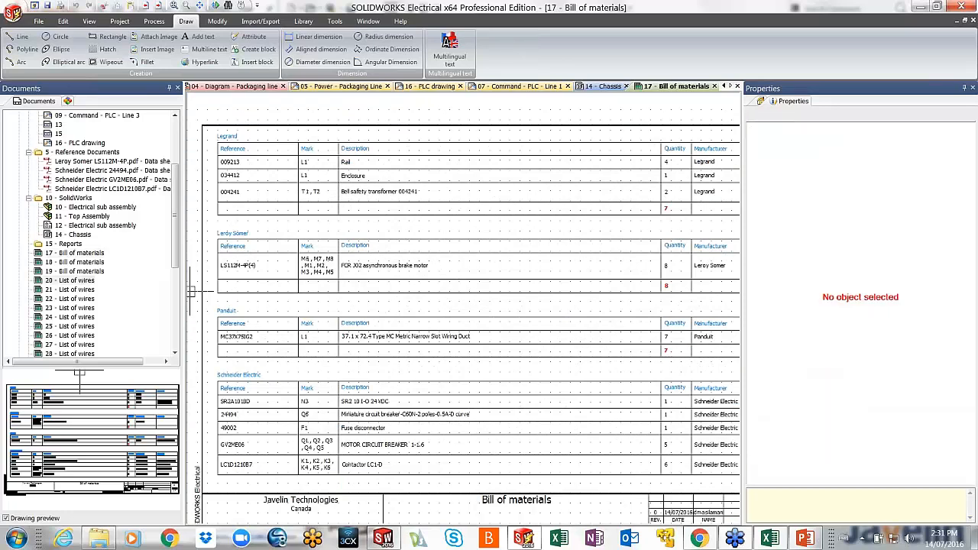
scroll(410, 283, "up", 3)
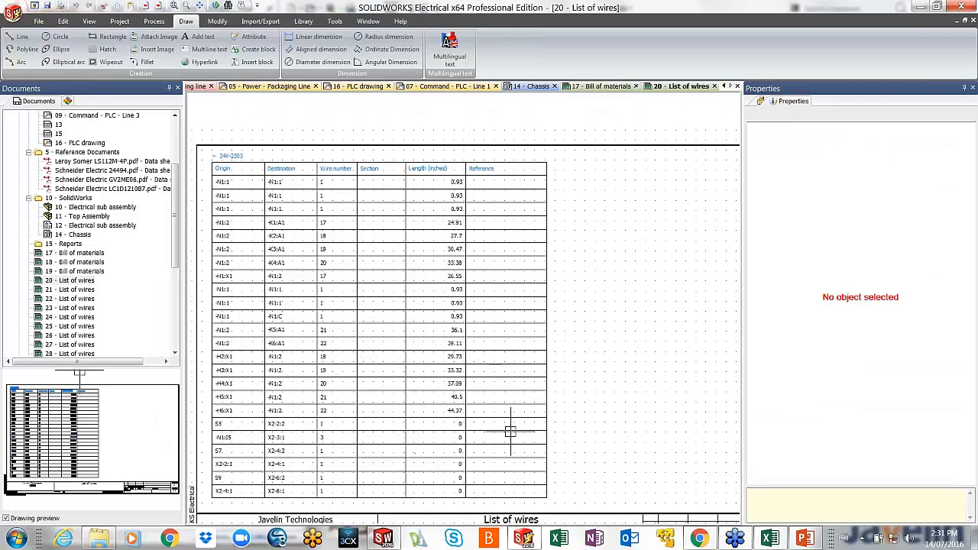
Switch to SOLIDWORKS and examine the routed wires inside the 3D cabinet and on its door.
left_click(382, 539)
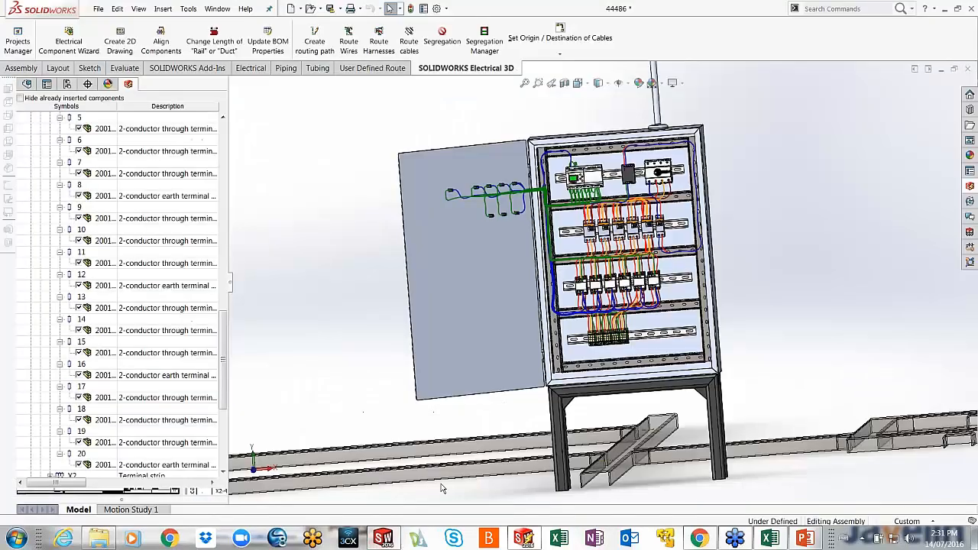
scroll(663, 225, "down", 1)
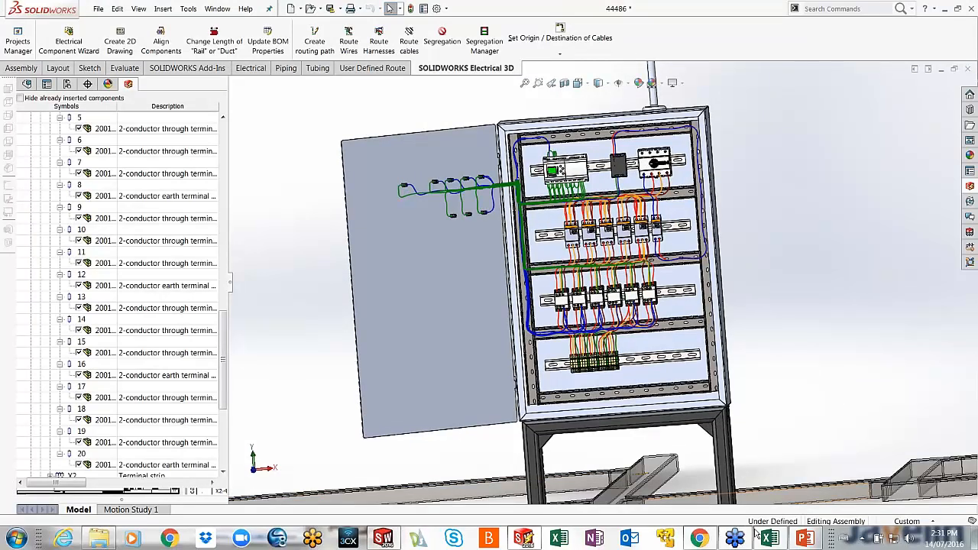
mouse_move(799, 541)
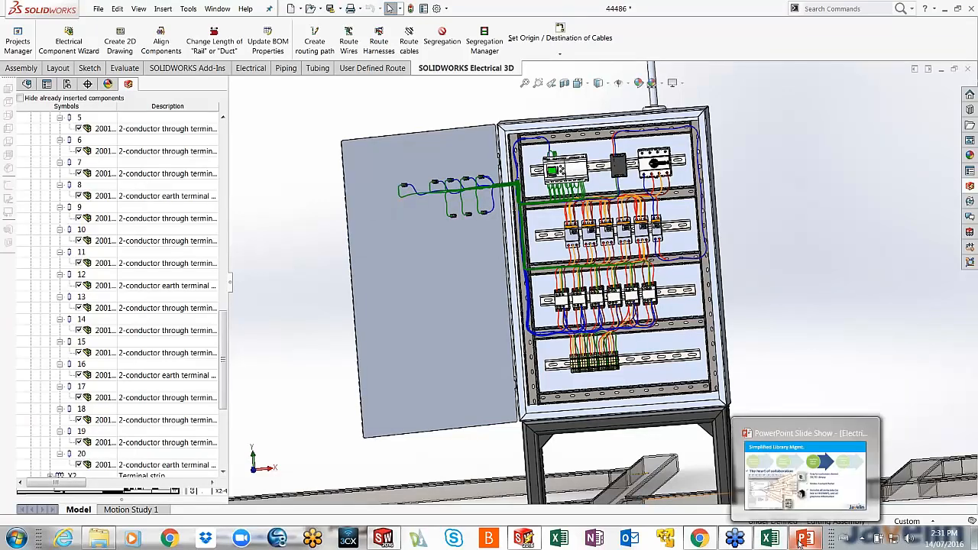
Switch to SOLIDWORKS Electrical and export all project drawings to Demo PDF files, one per book with bookmarks, overwriting the existing files.
left_click(523, 536)
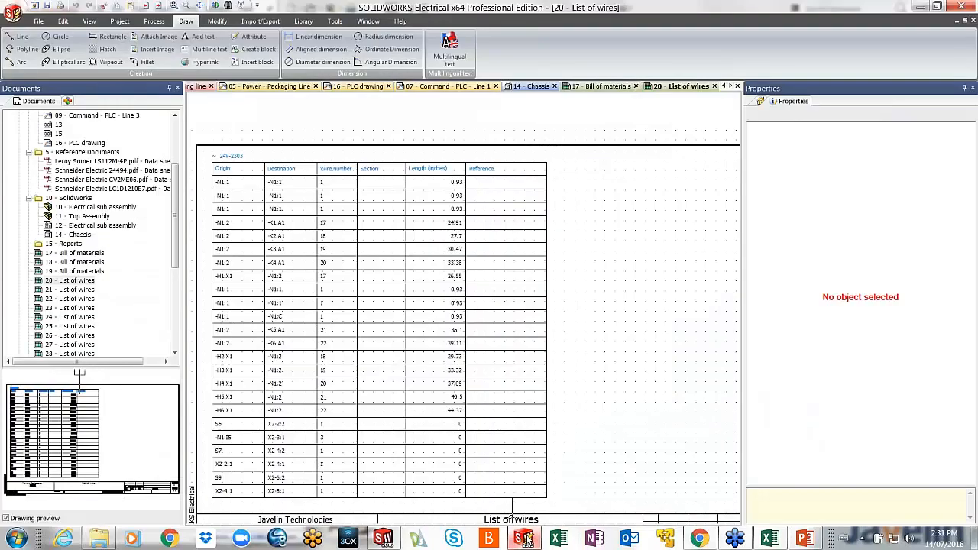
left_click(261, 21)
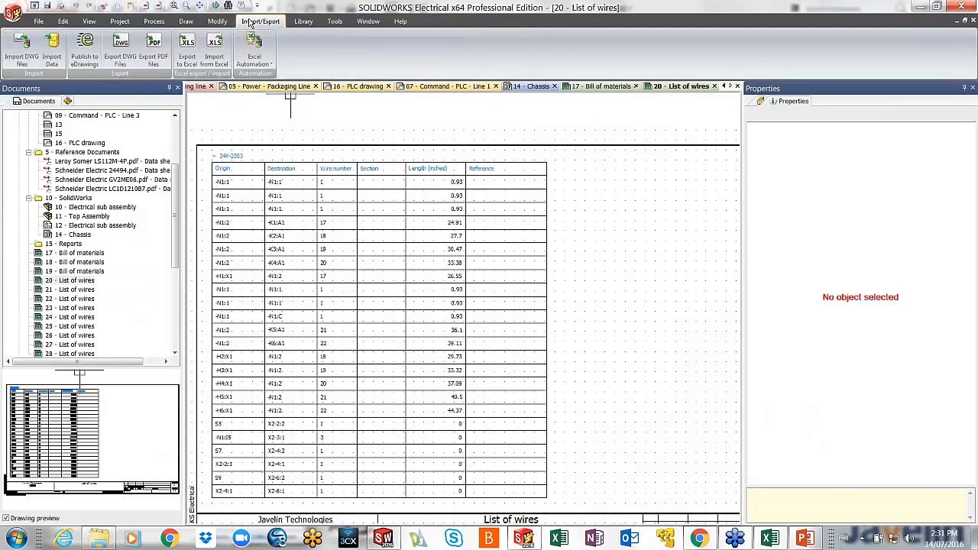
left_click(153, 54)
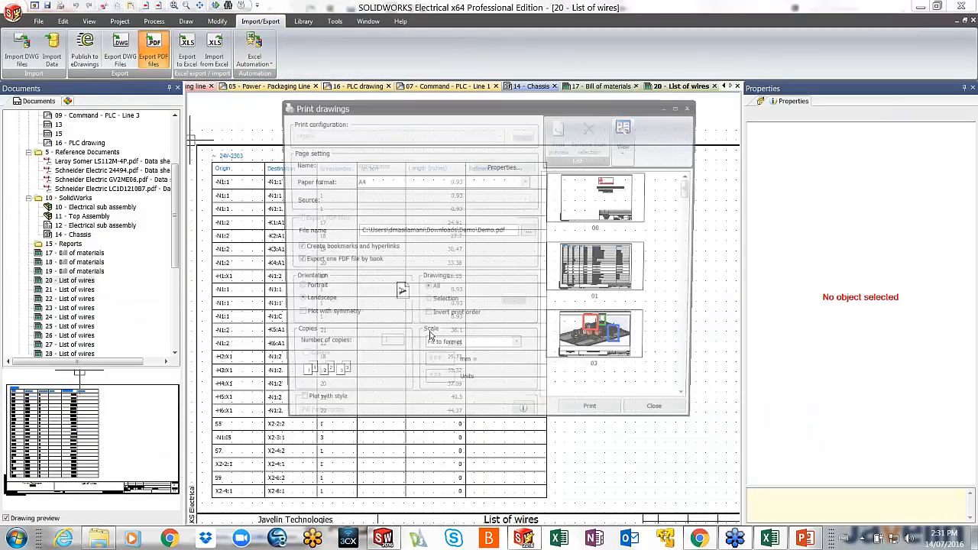
left_click(595, 416)
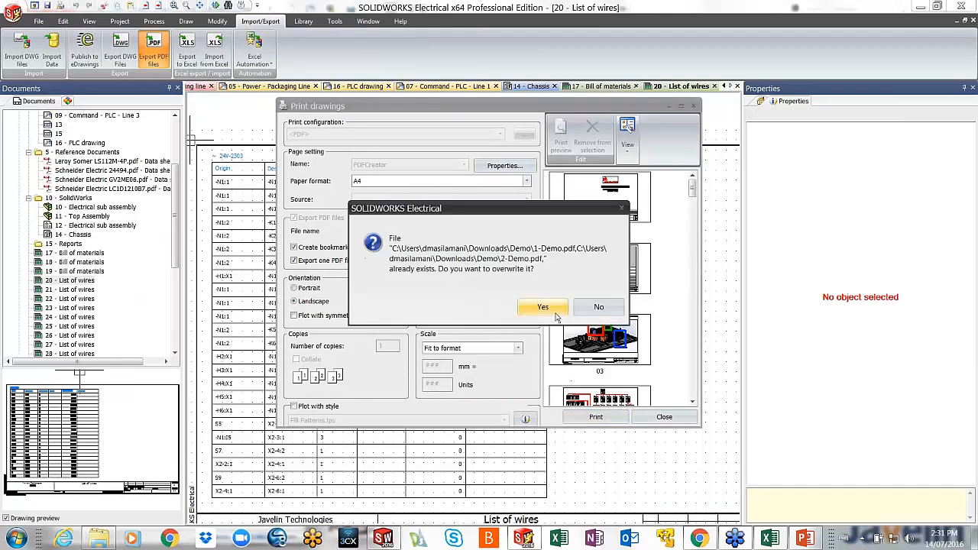
key("Return")
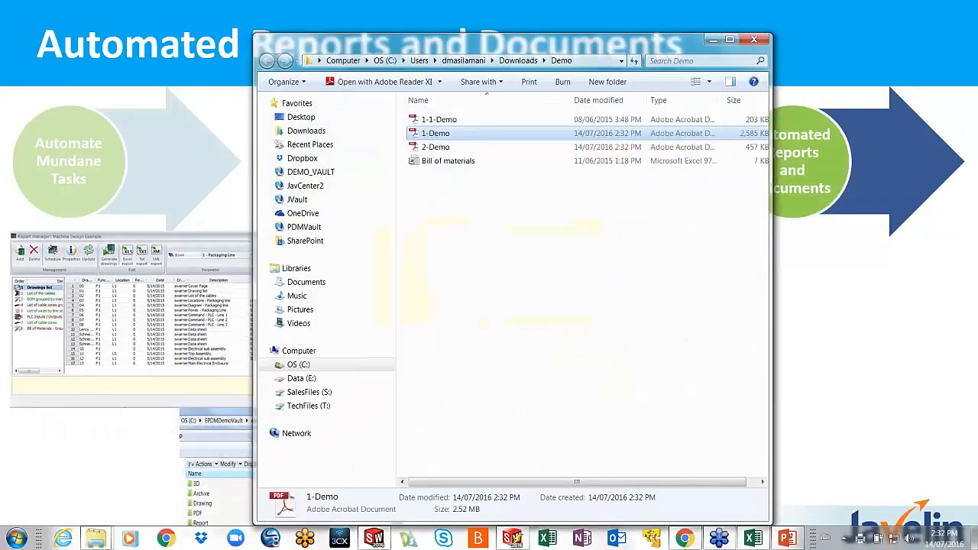
Open the exported 1-Demo PDF from the Demo folder in Adobe Reader and maximize its window.
left_click_drag(534, 39, 487, 413)
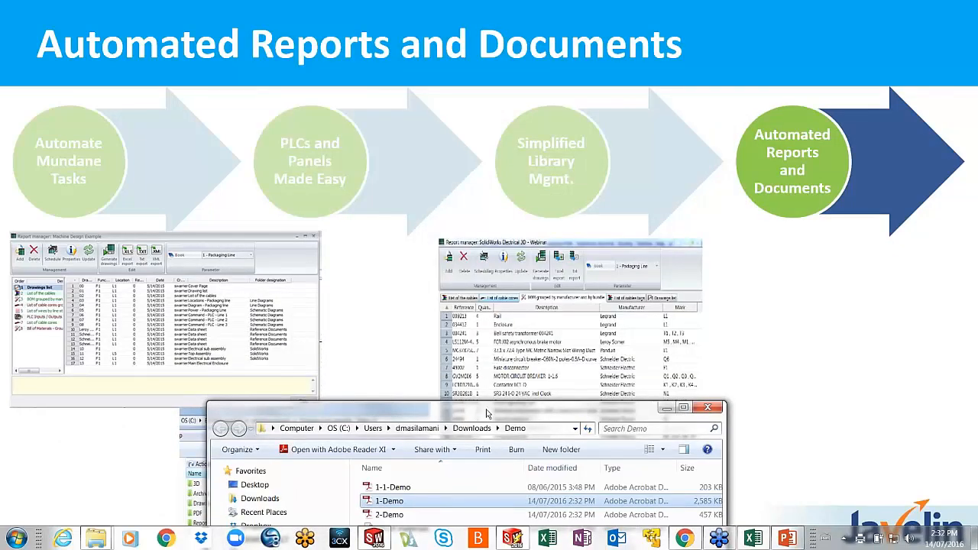
left_click_drag(487, 413, 467, 107)
double_click(411, 193)
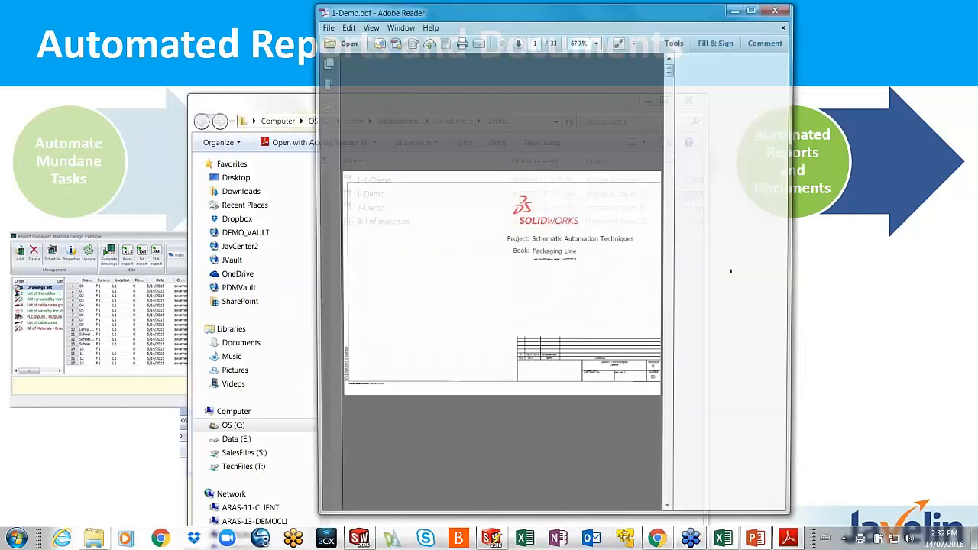
left_click(755, 8)
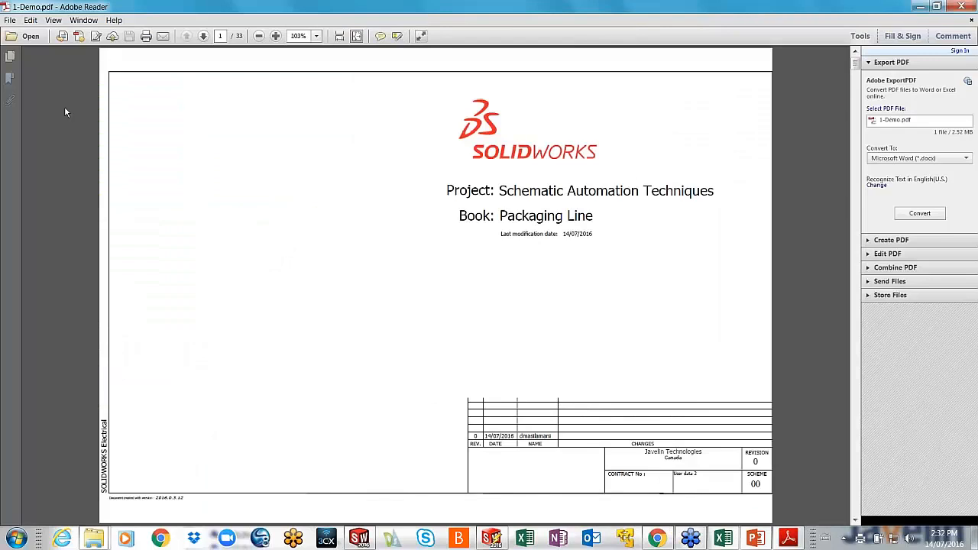
Show the PDF's bookmarks and expand the project documents down to the drawings of book 1 - Packaging Line.
left_click(19, 78)
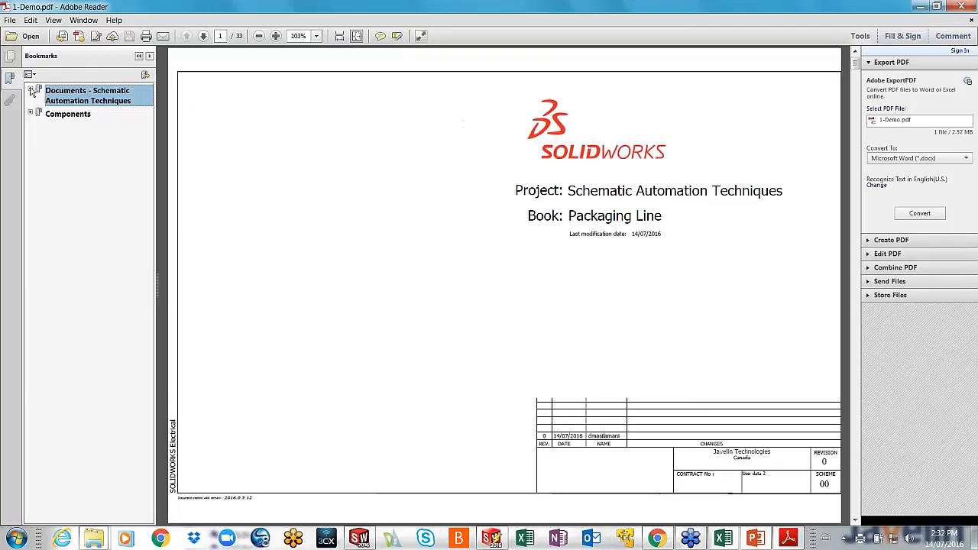
left_click(30, 90)
left_click(38, 113)
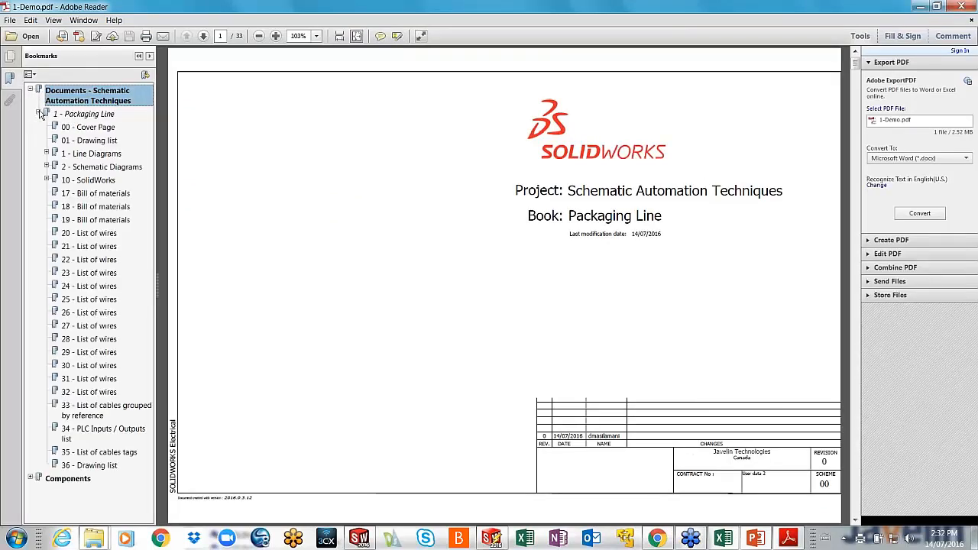
View the Locations and Diagram pages under Line Diagrams and the Power page under Schematic Diagrams, examining the motors on the Diagram page closely.
left_click(46, 153)
left_click(94, 171)
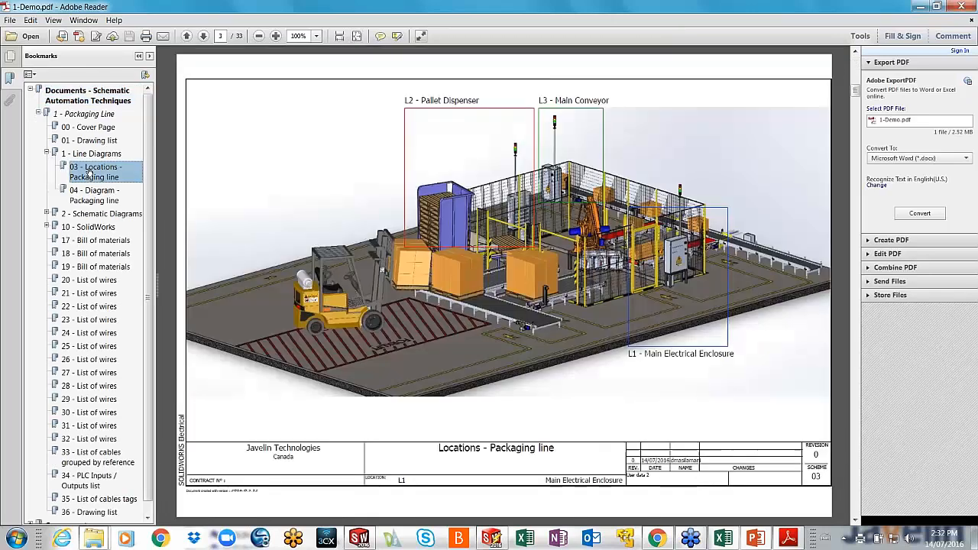
left_click(94, 195)
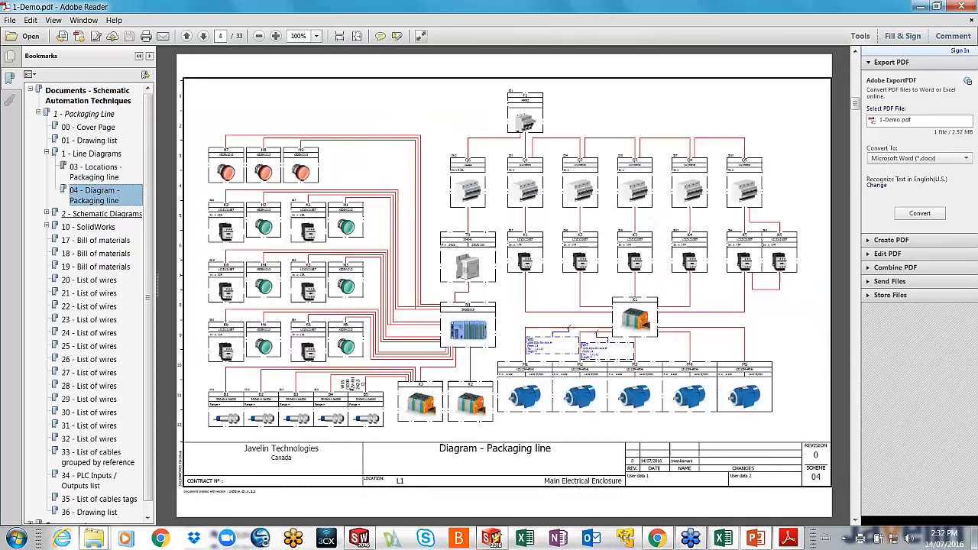
left_click(47, 214)
left_click(86, 236)
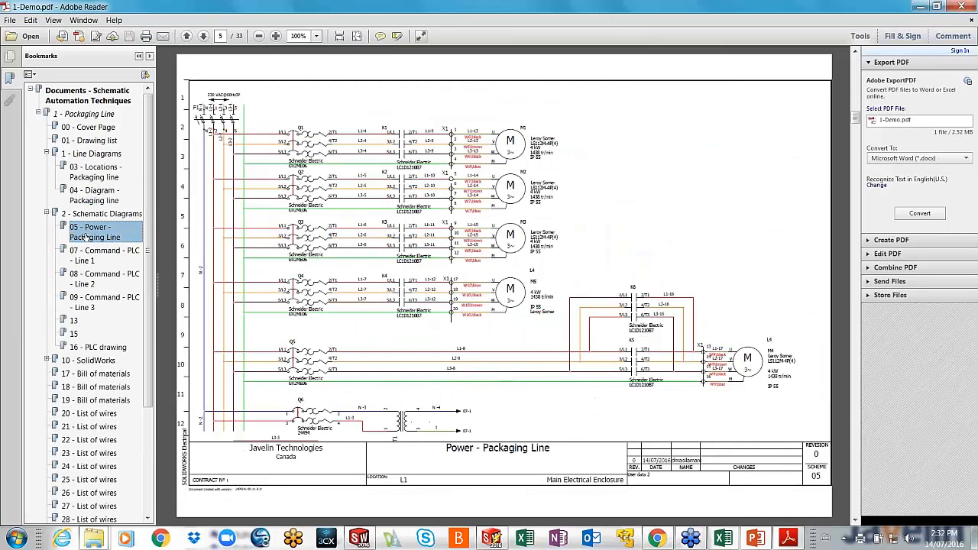
scroll(508, 301, "up", 3)
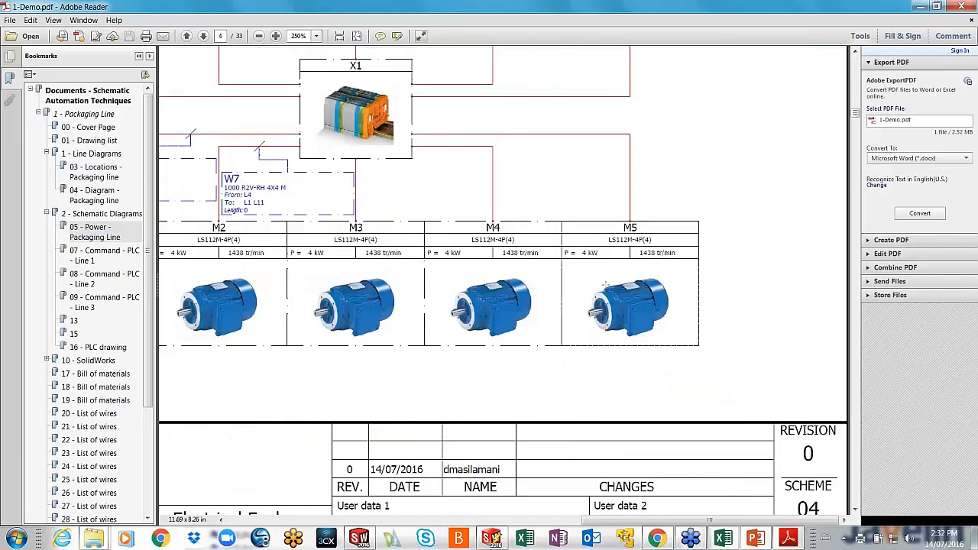
Follow the link of motor M4 on the Diagram page to its symbol in the Power schematic.
left_click(606, 284)
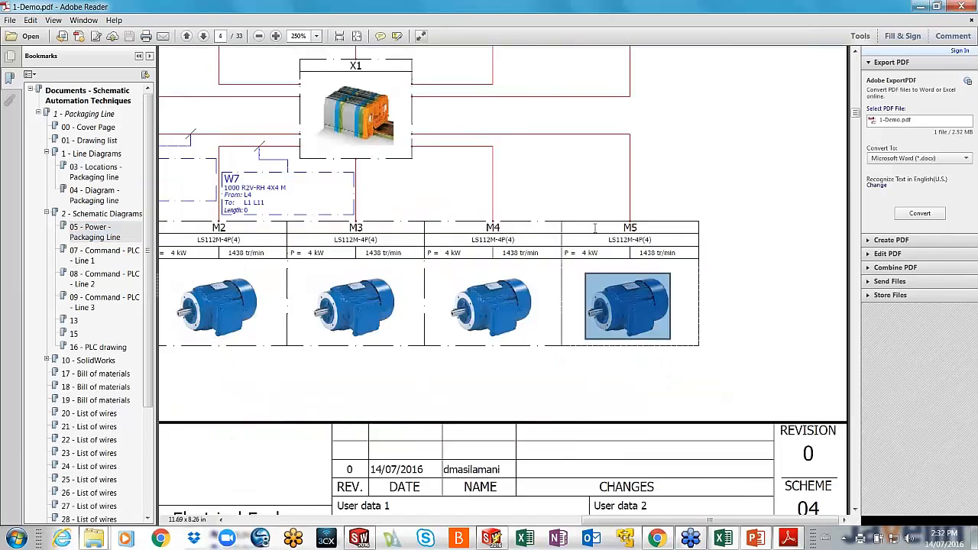
left_click(452, 226)
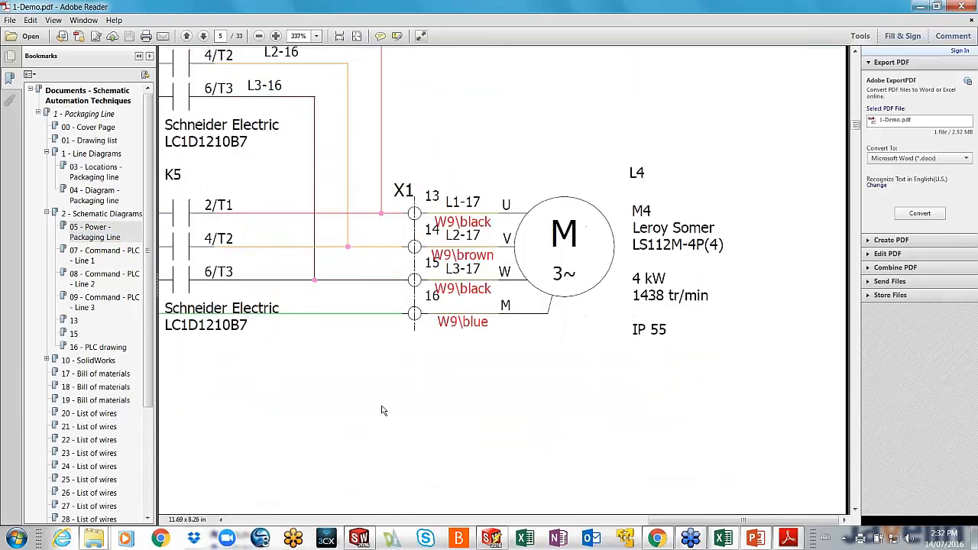
View the 17 - Bill of materials page, and return to the 05 - Power page to examine transformer T1's 07-1 reference arrows closely.
scroll(88, 231, "down", 4)
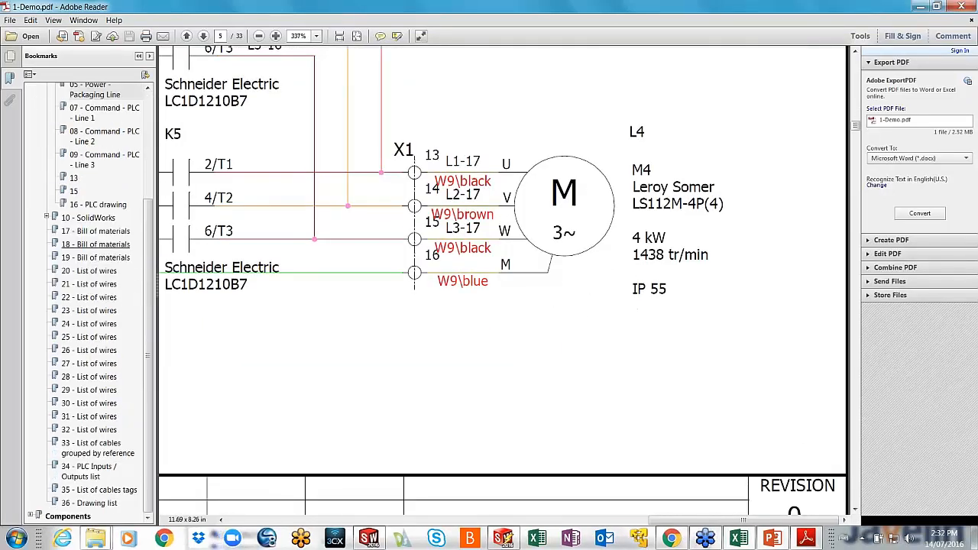
left_click(90, 230)
left_click_drag(150, 251, 160, 138)
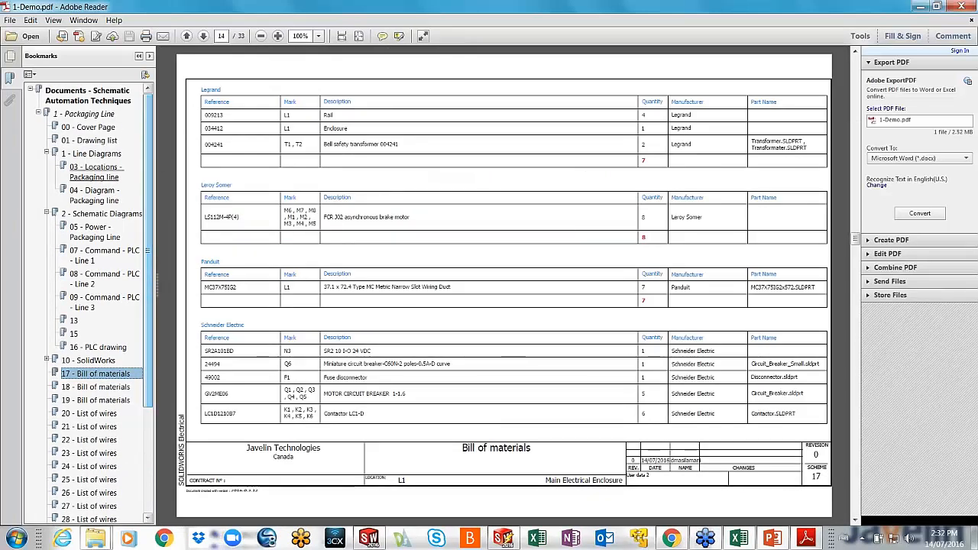
left_click(94, 235)
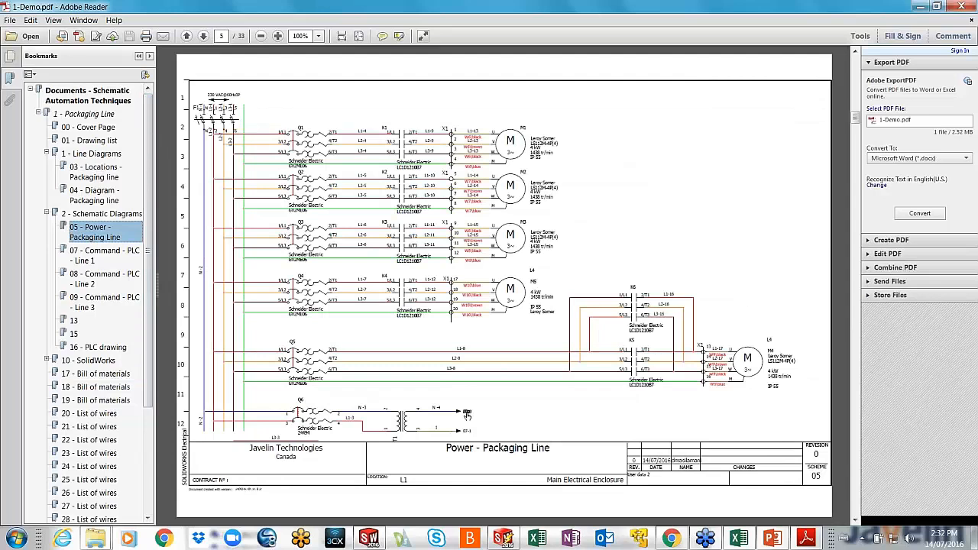
scroll(466, 414, "up", 3, "ctrl")
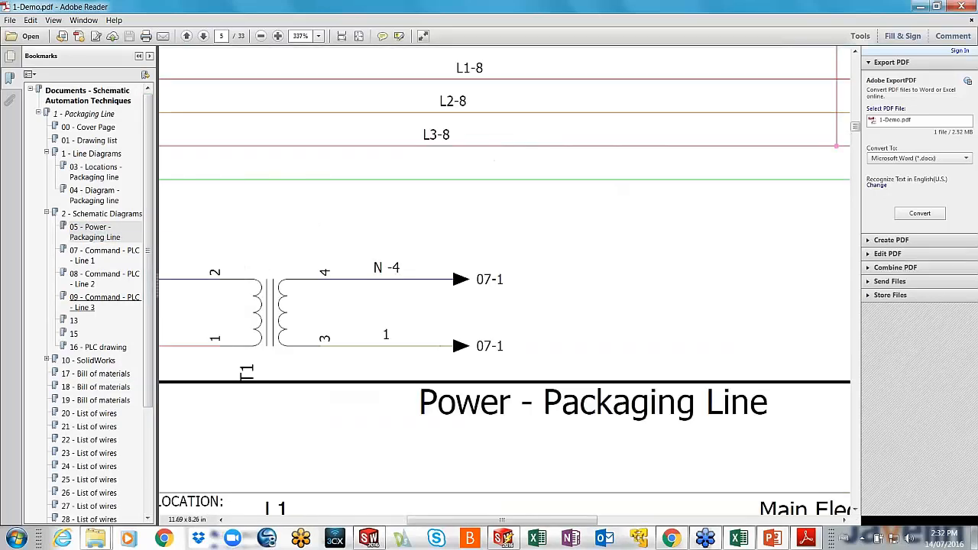
Expand the Components bookmarks through L1 - Main Electrical Enclosure and L11 - Chassis down to the entries of F1 - Fuse.
scroll(149, 301, "down", 4)
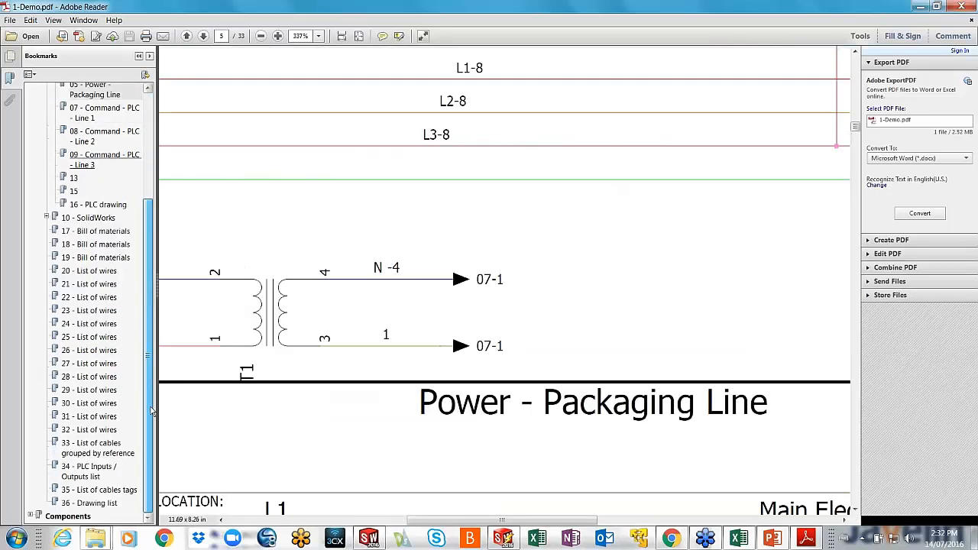
left_click(31, 516)
scroll(151, 451, "down", 3)
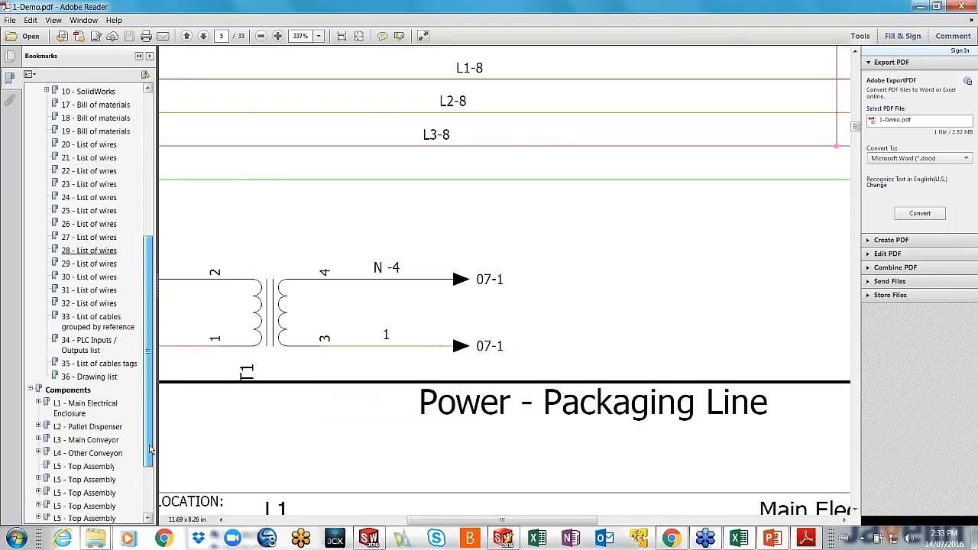
scroll(151, 451, "down", 1)
left_click(40, 368)
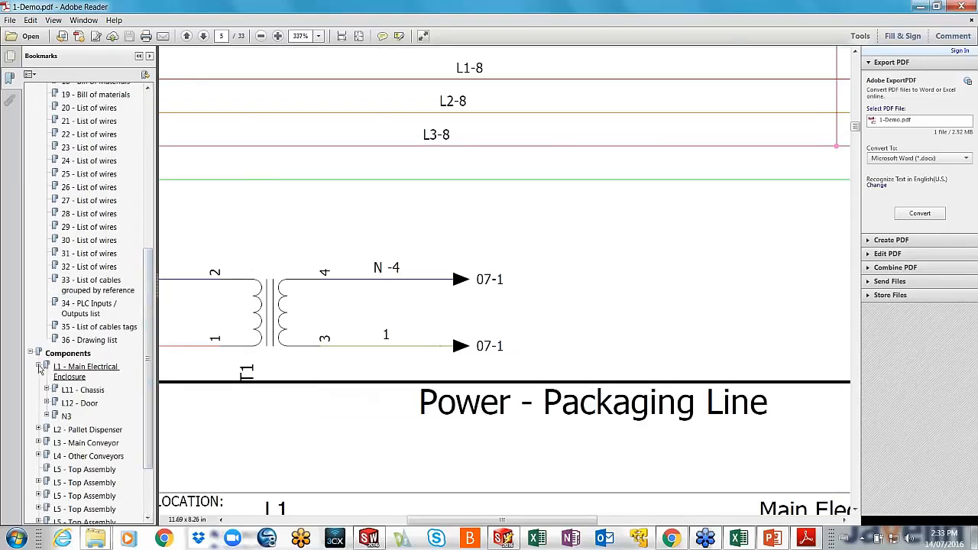
left_click(46, 390)
left_click(55, 403)
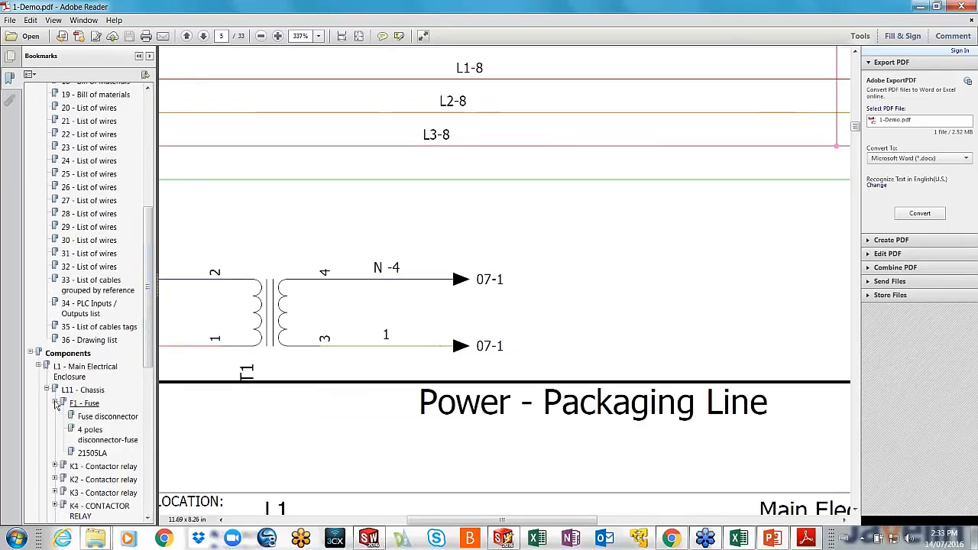
Locate fuse F1 in the line diagram through its Fuse disconnector bookmark and in the cabinet layout through its 21505LA bookmark.
left_click(108, 416)
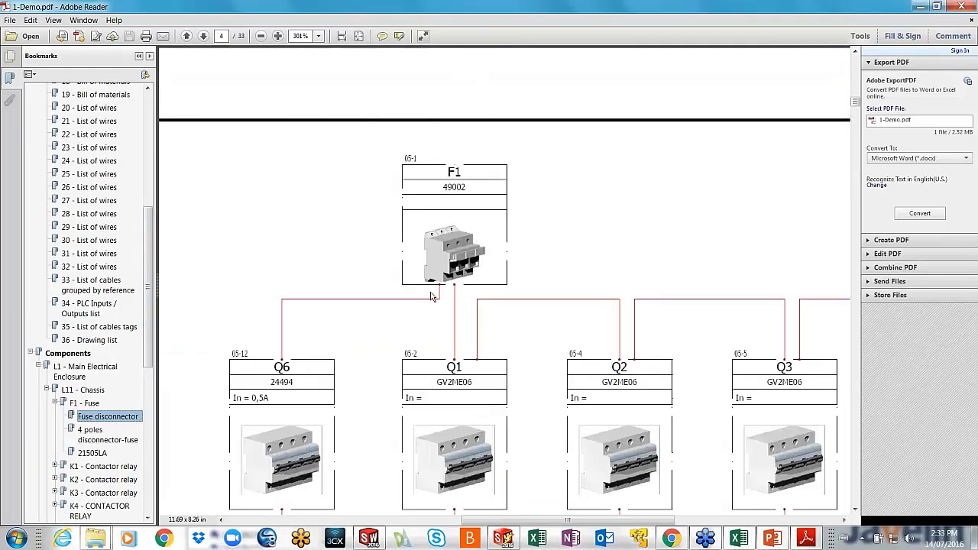
left_click(445, 263)
left_click(92, 453)
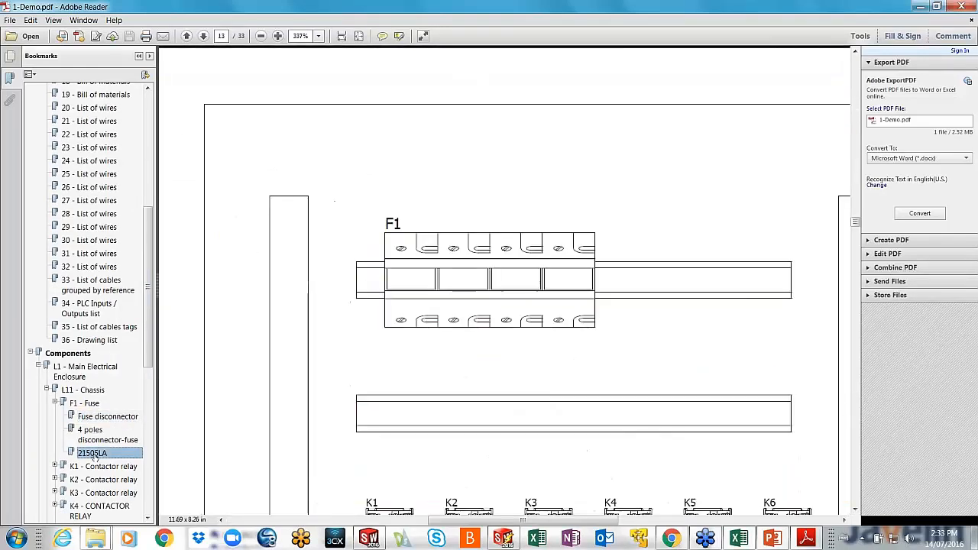
Switch to the PowerPoint slide show and advance to the A Complete Solution slide.
left_click(785, 541)
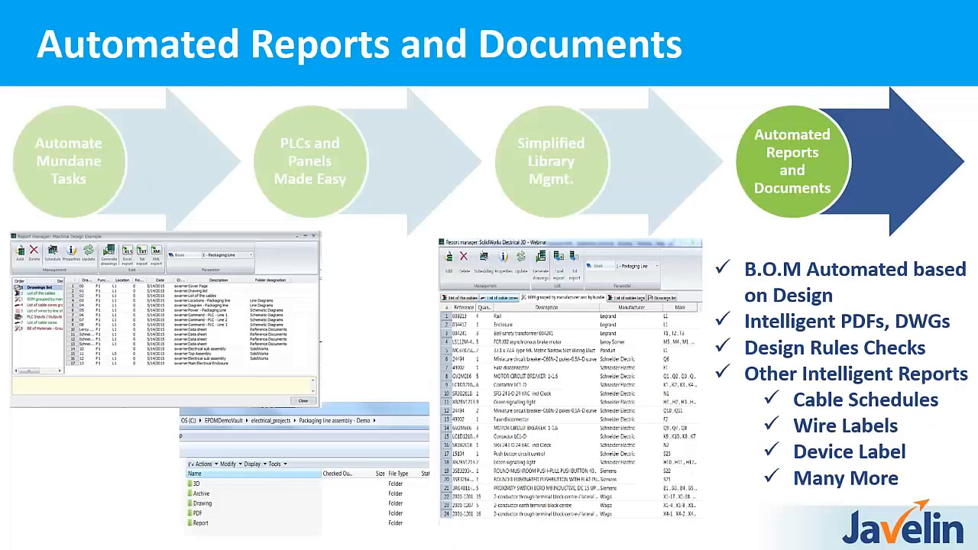
key("Right")
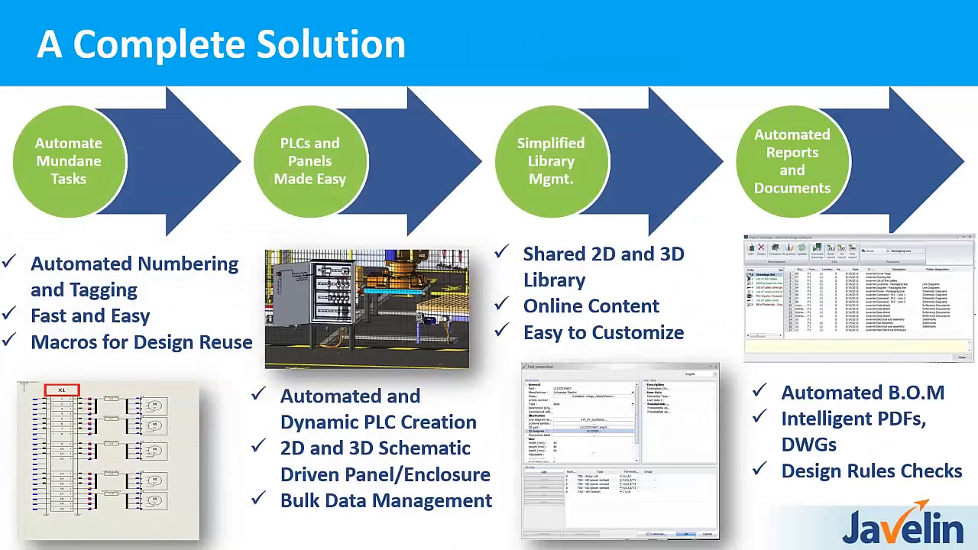